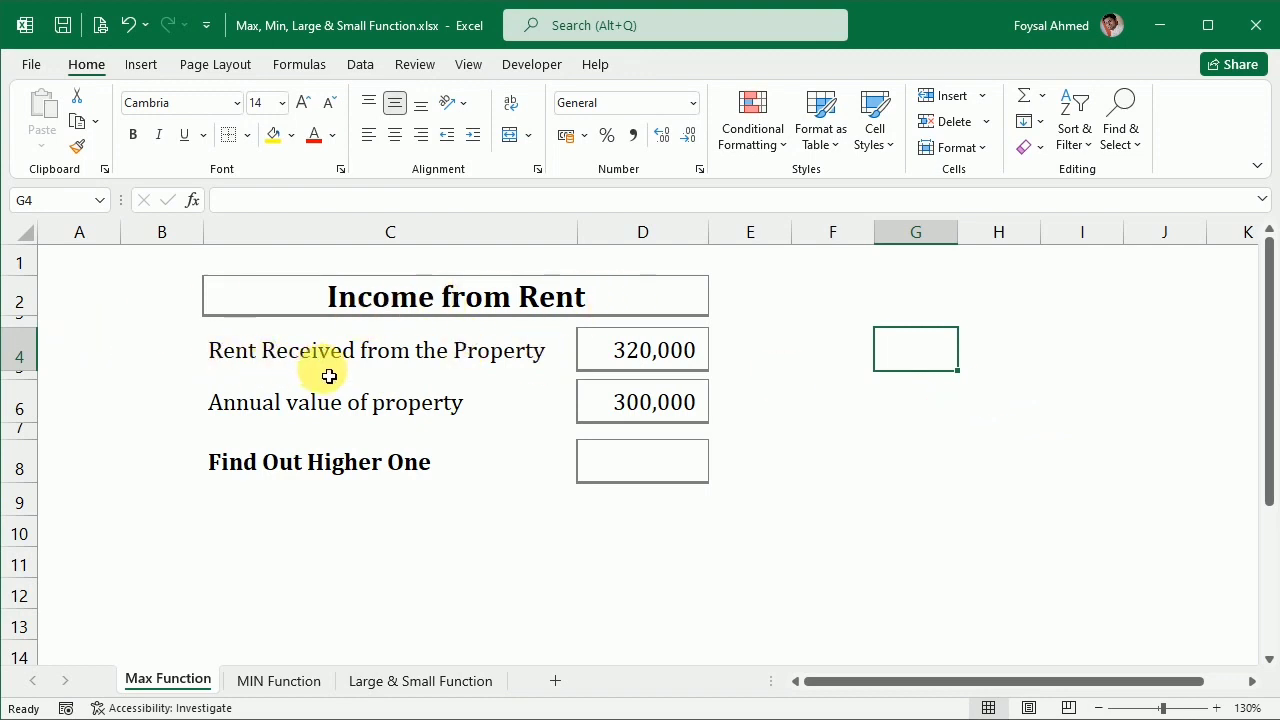
- Enter =MAX(D4:D6) in cell D8 to find the higher of the rent received and the annual property value
left_click(583, 350)
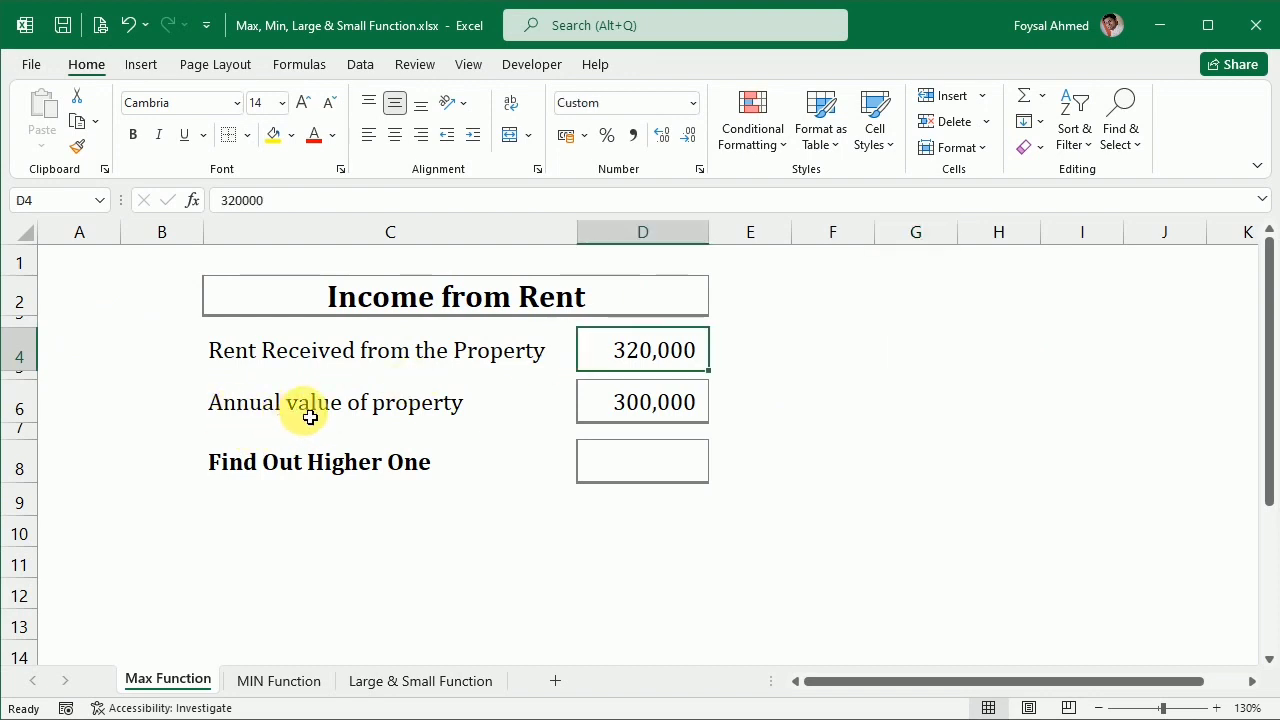
left_click(694, 412)
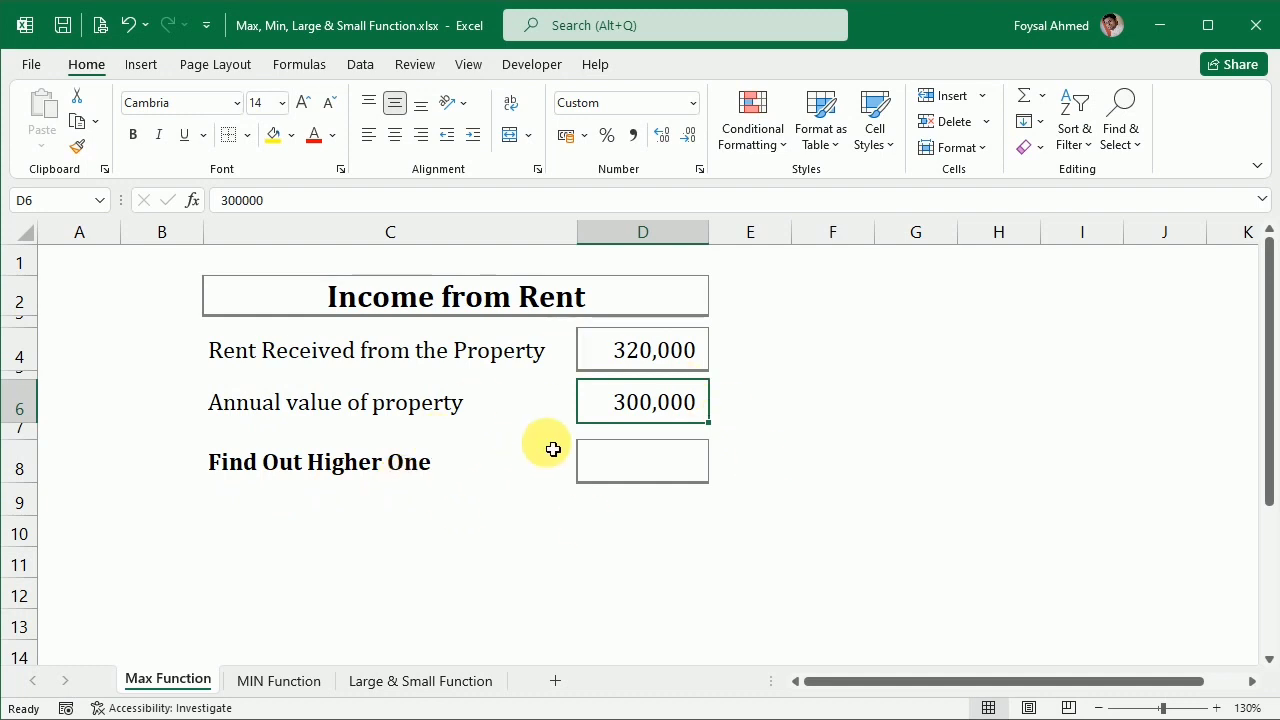
left_click(618, 465)
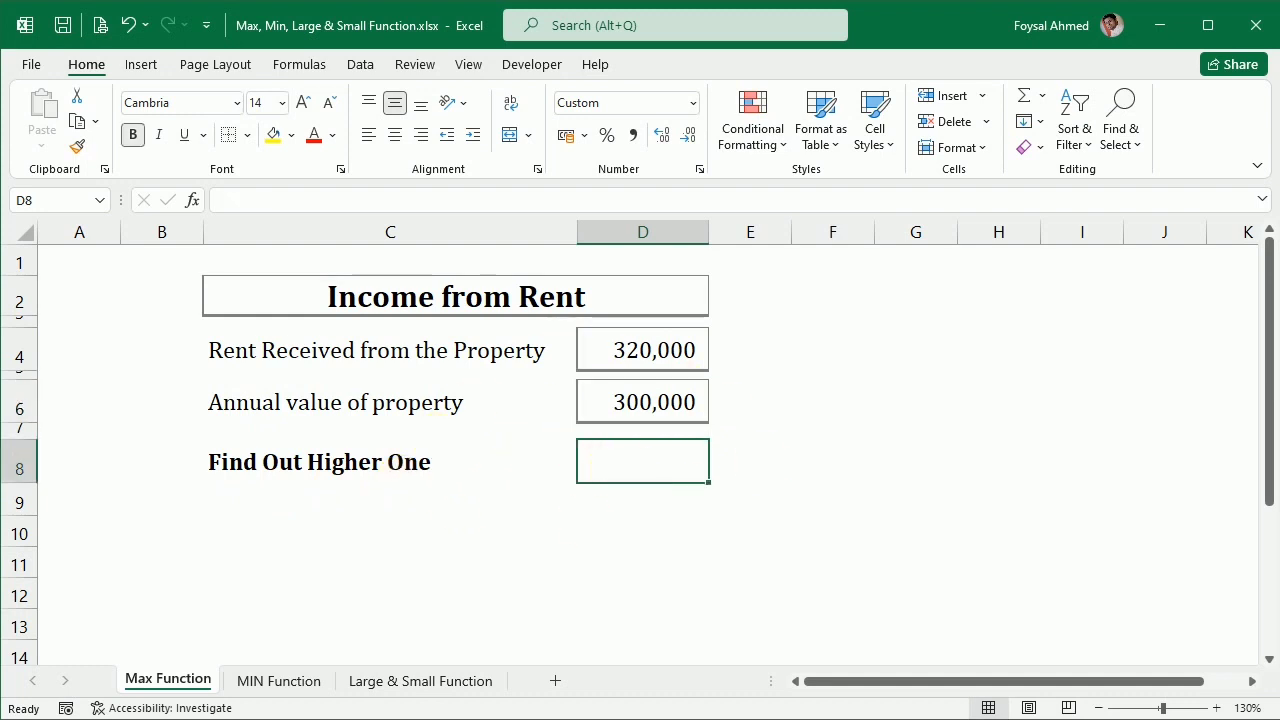
type("=")
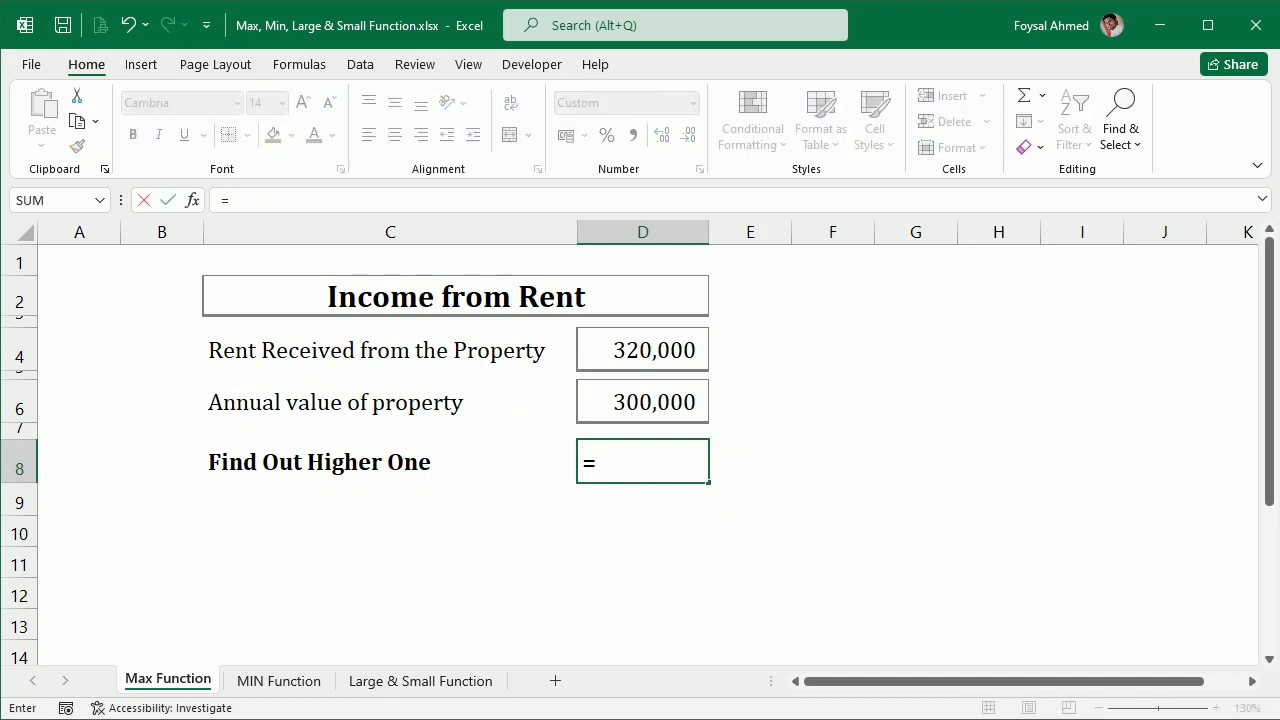
type("Max")
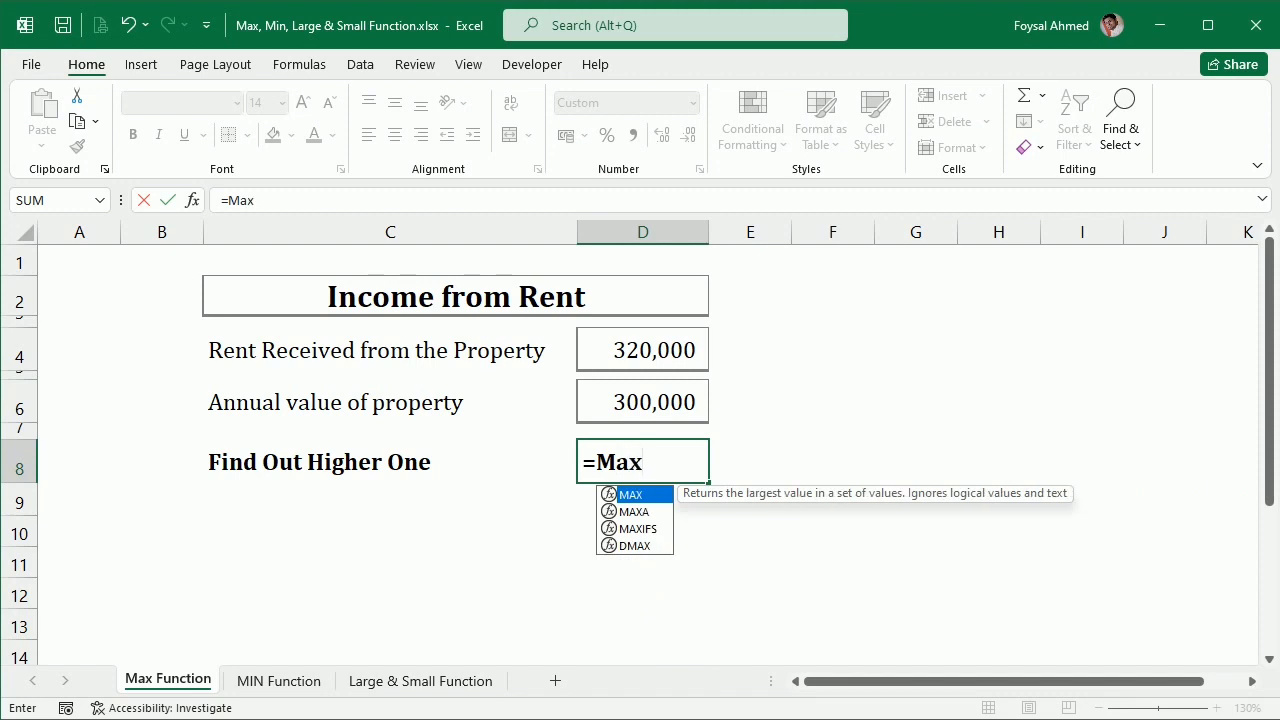
key("Tab")
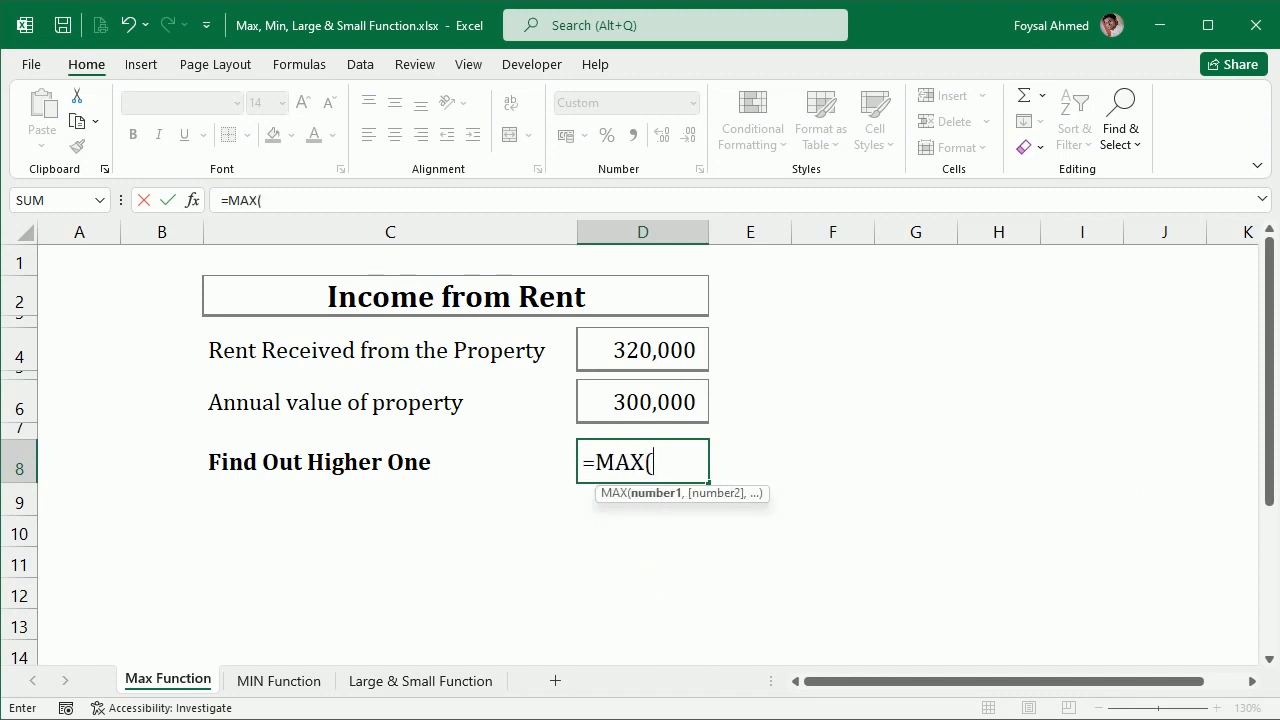
left_click_drag(657, 357, 665, 403)
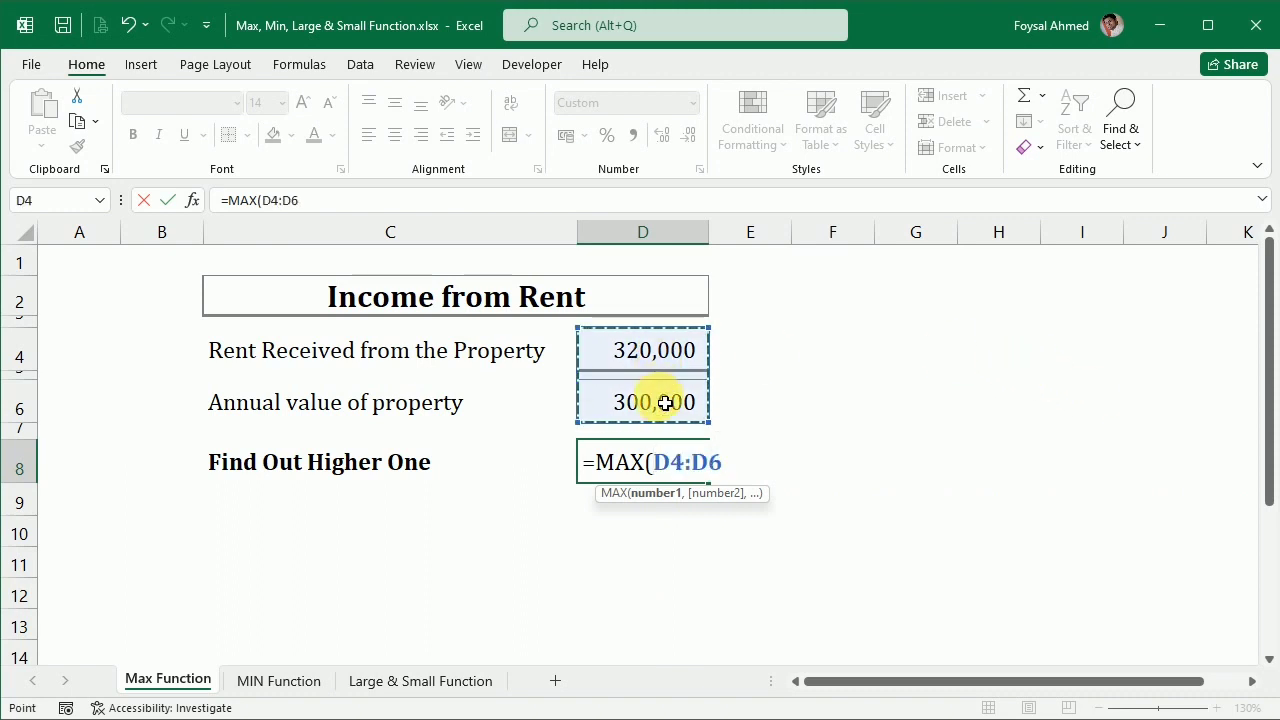
type(")")
key("Return")
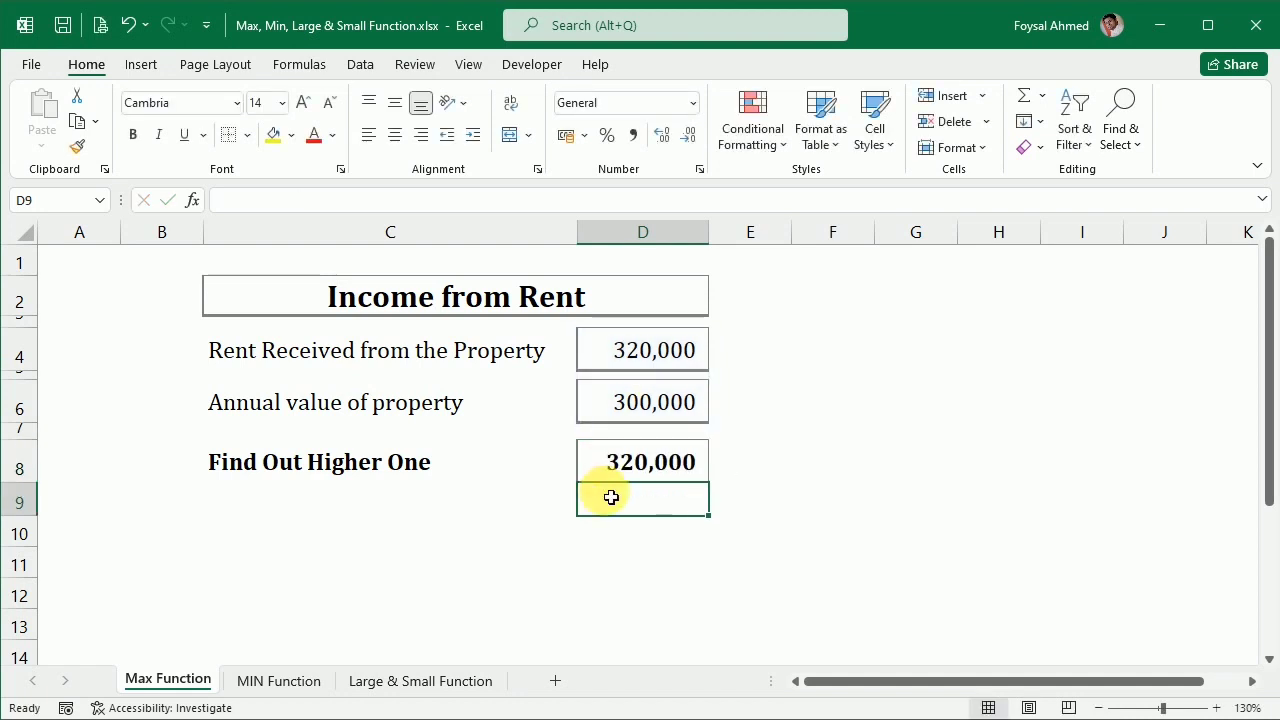
- Change the annual value of property in D6 to 350,000
double_click(640, 400)
left_click_drag(639, 405, 654, 405)
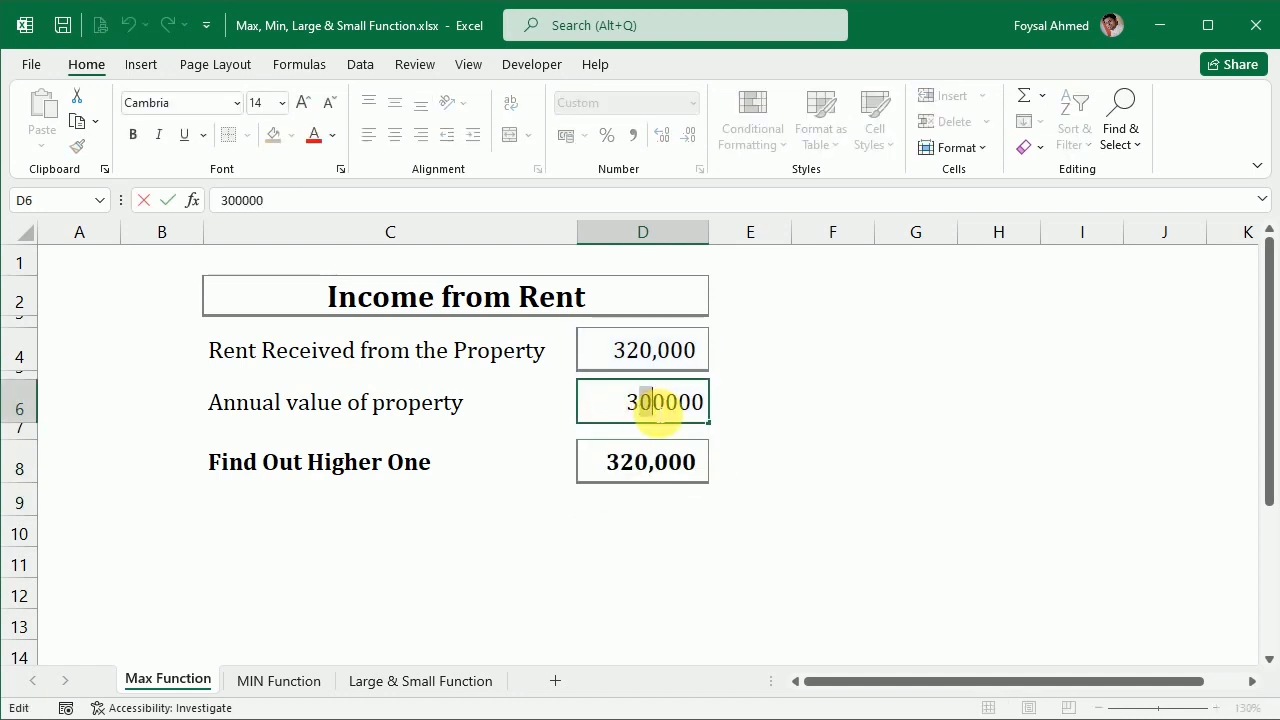
type("5")
key("Return")
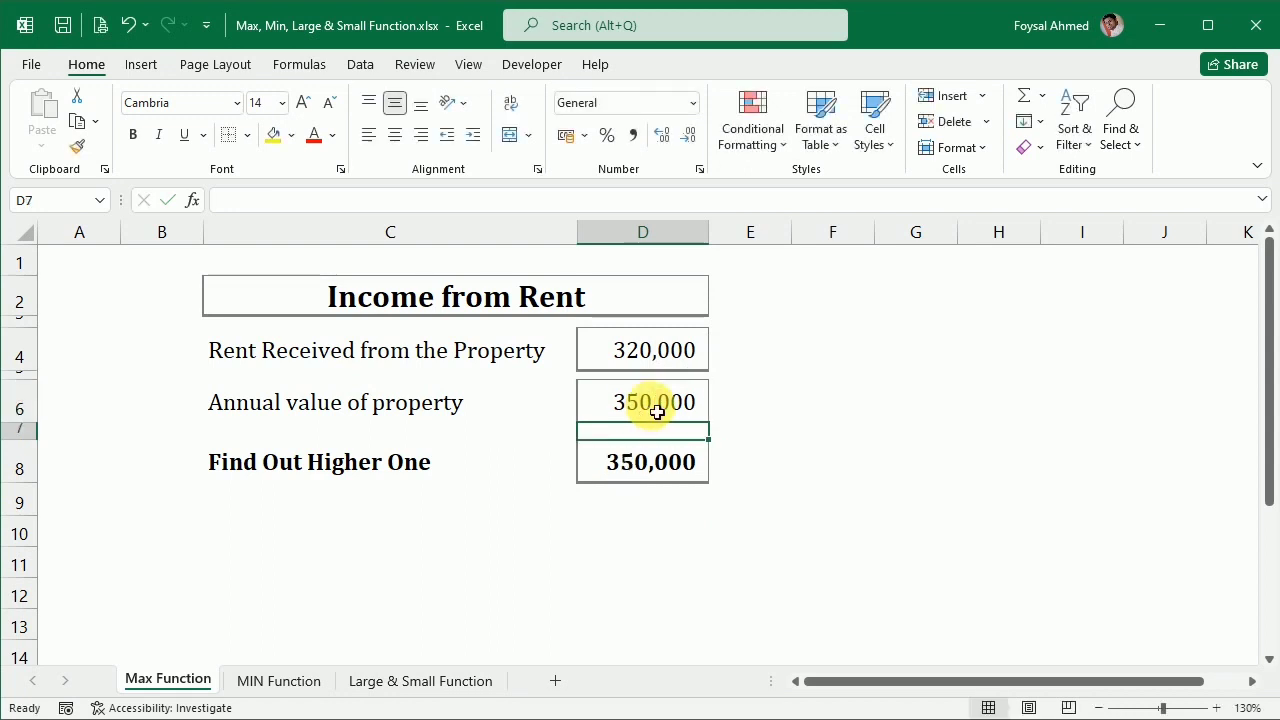
left_click(603, 535)
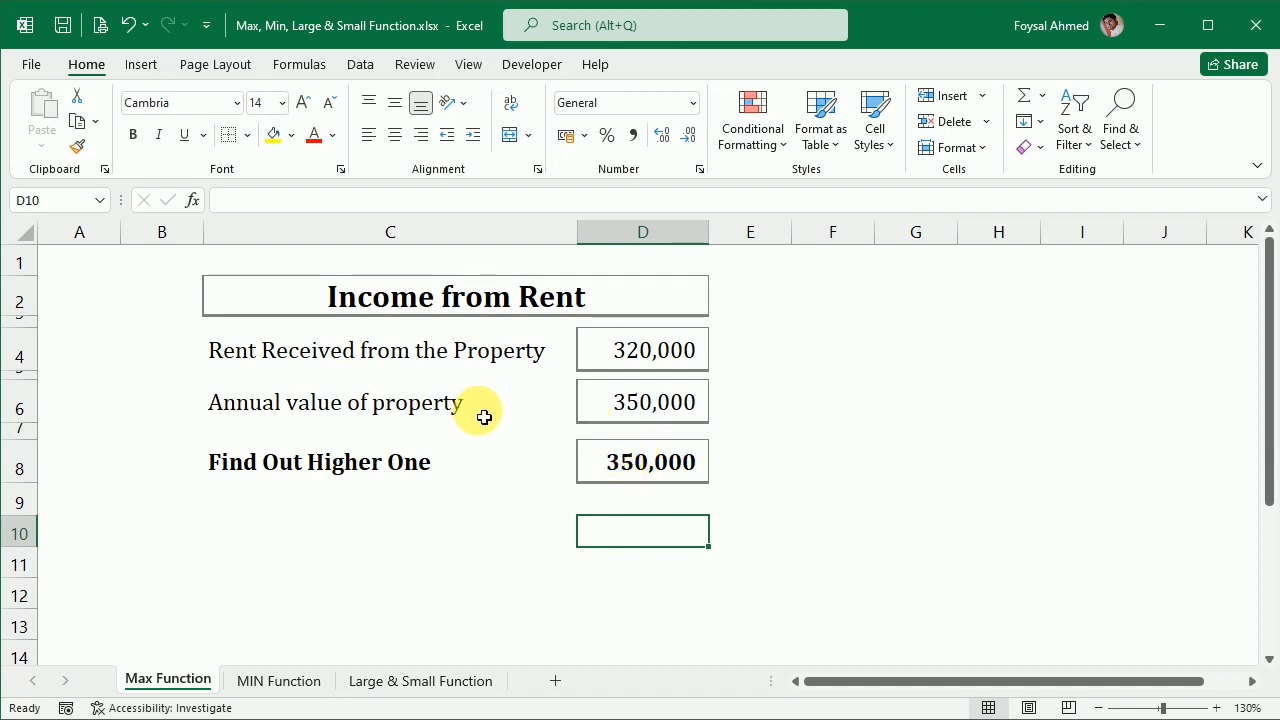
- On the MIN Function sheet, enter the label "Exemption" in B6 beside the one-third of salary line
left_click(240, 684)
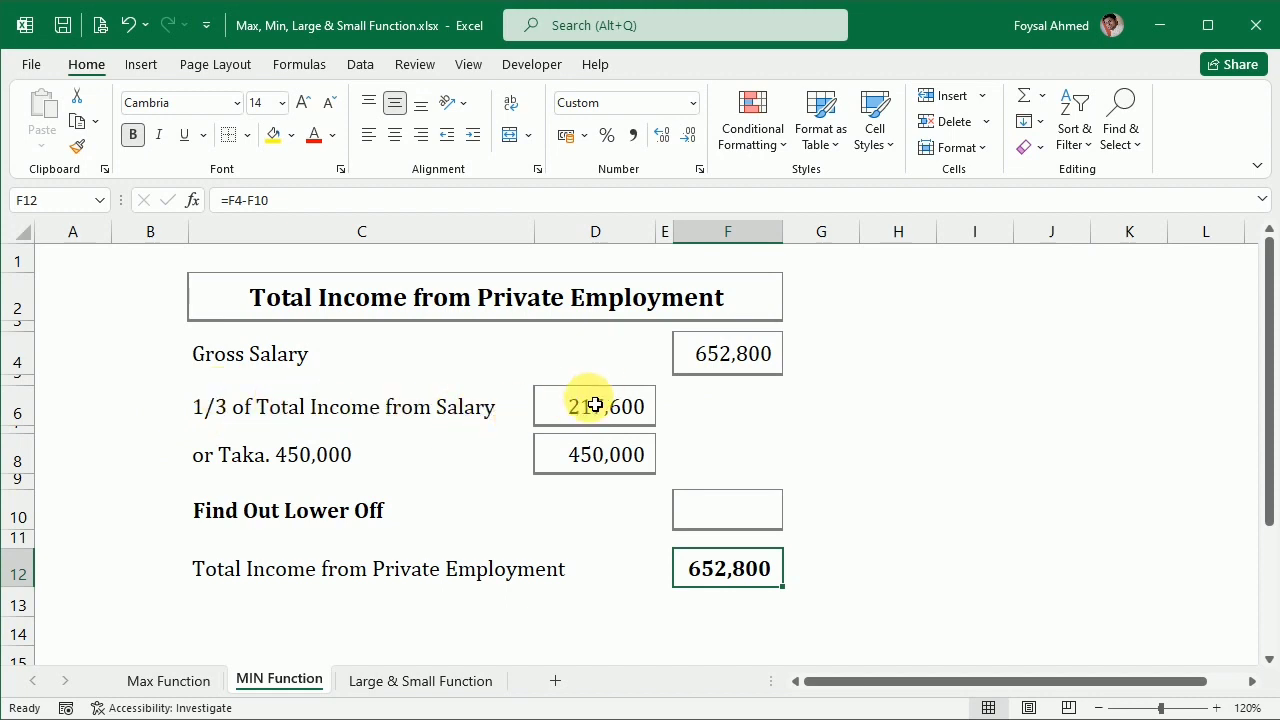
left_click(210, 403)
left_click(172, 409)
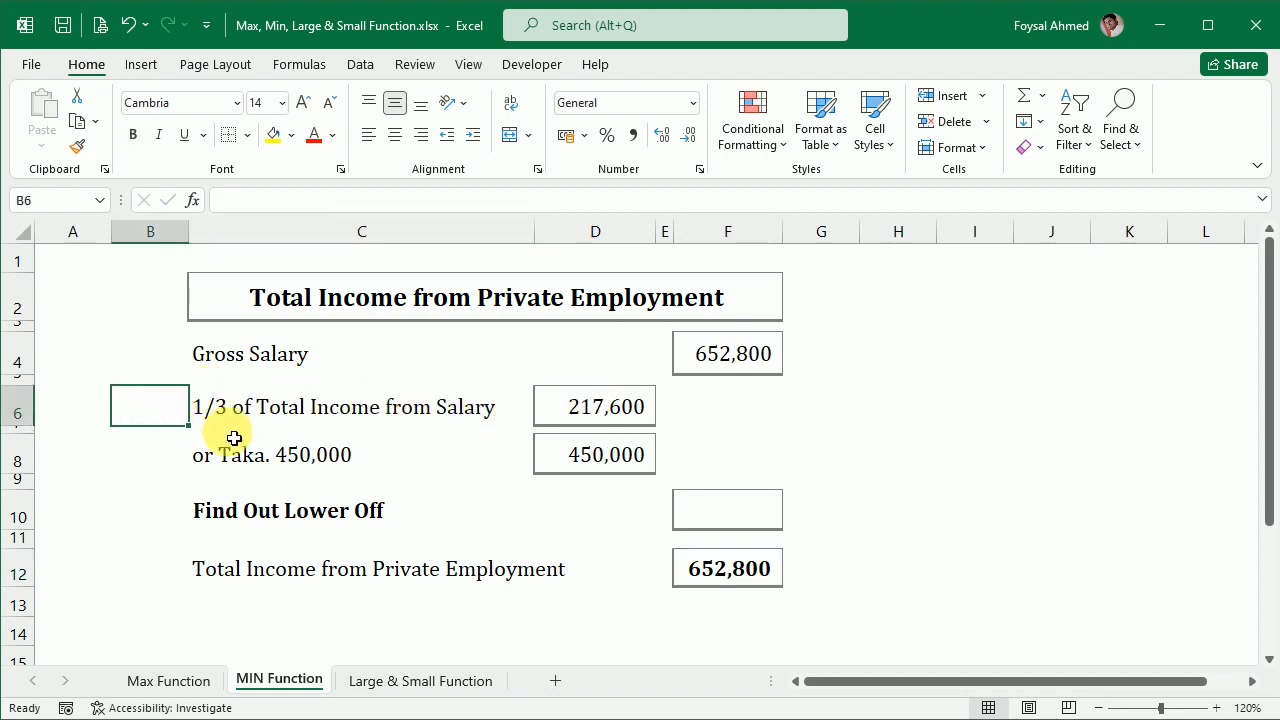
type("Exp")
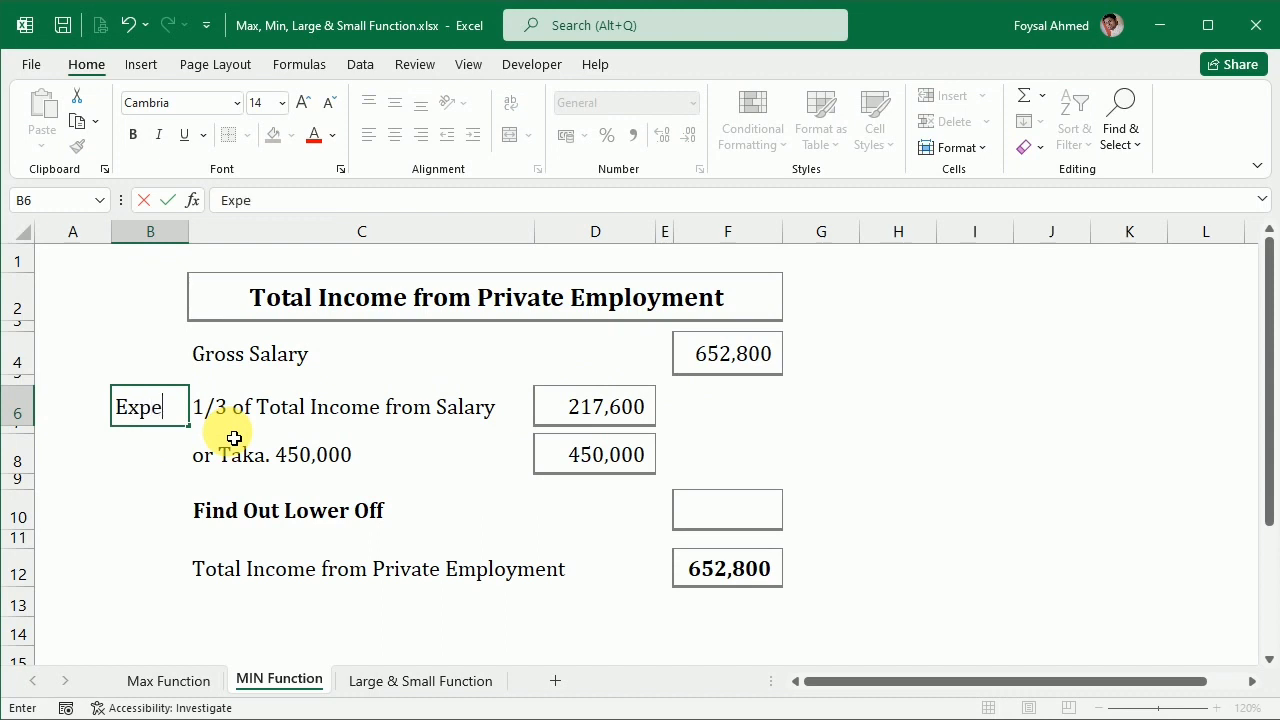
key("BackSpace")
type("emption")
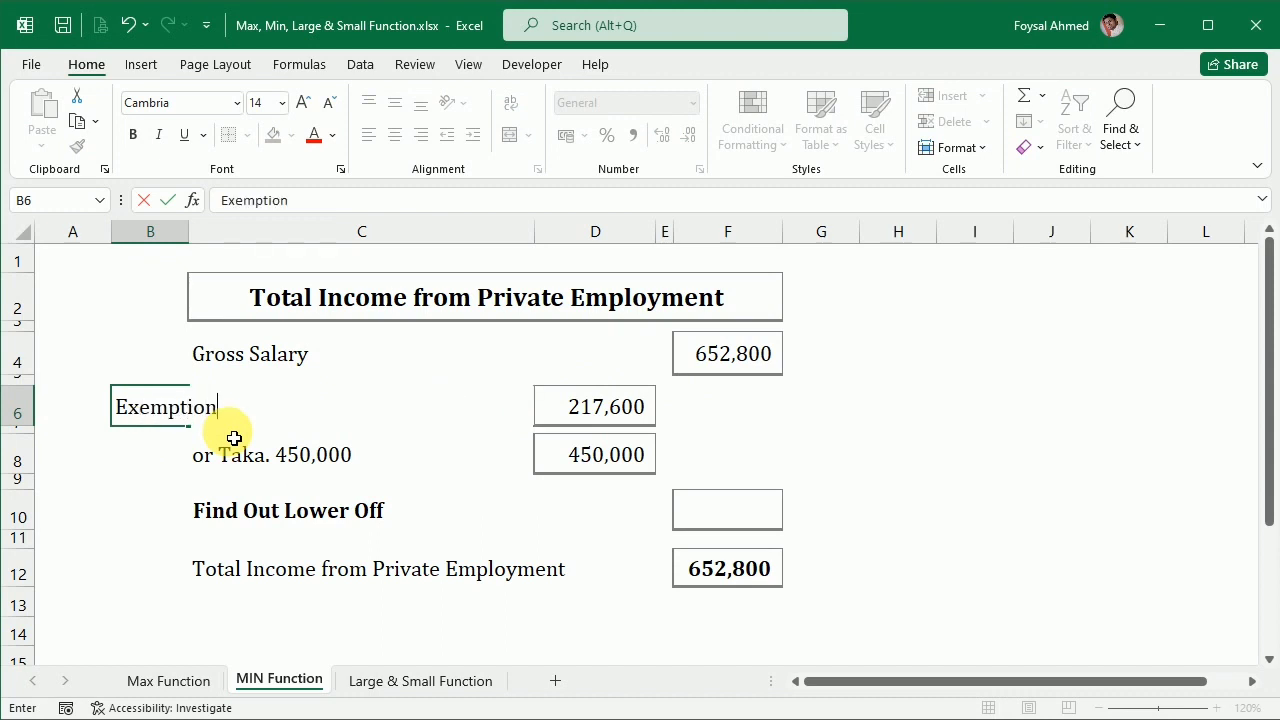
key("Return")
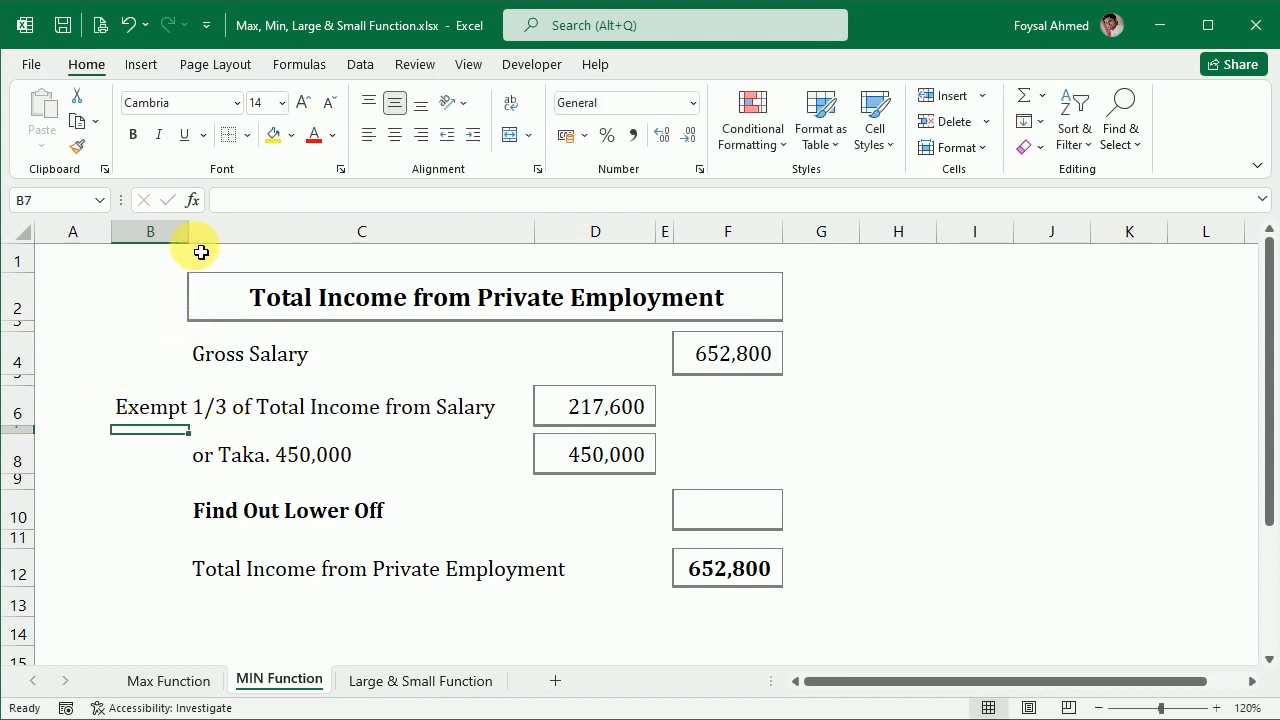
- Widen column B to fit the Exemption label and add a colon to the end of its text
left_click_drag(190, 239, 229, 233)
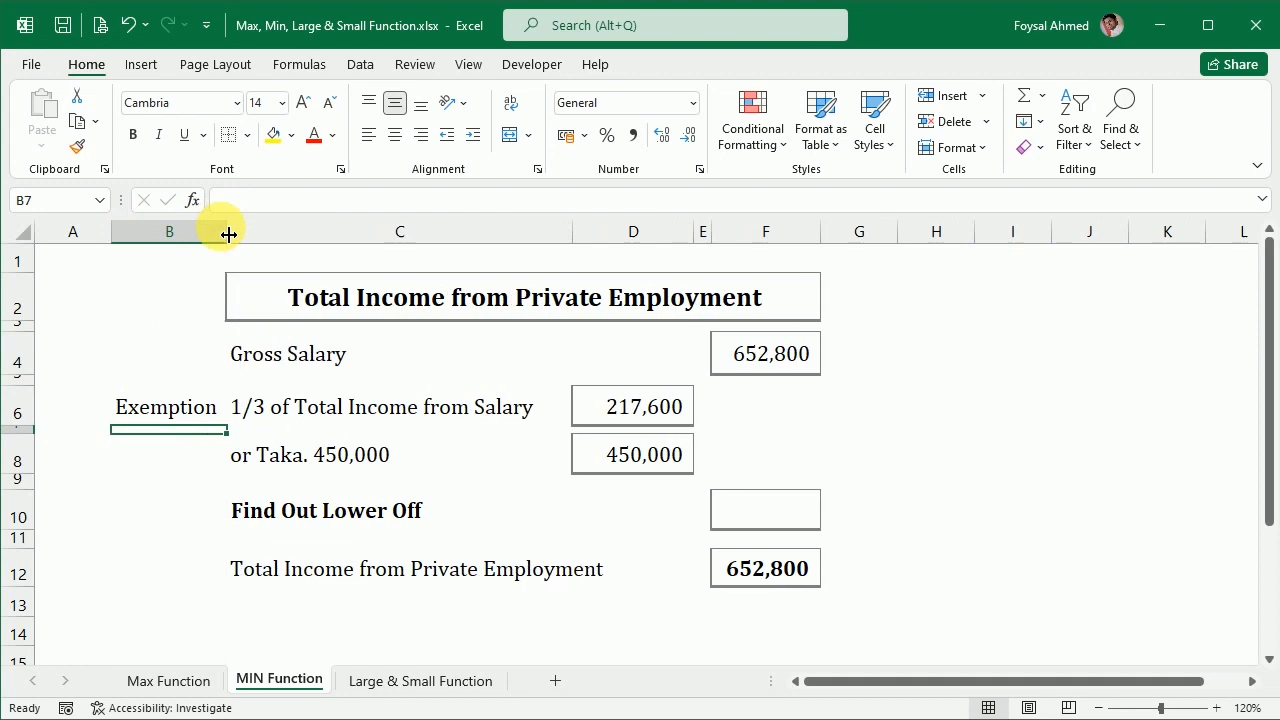
left_click(212, 411)
key("F2")
type(":")
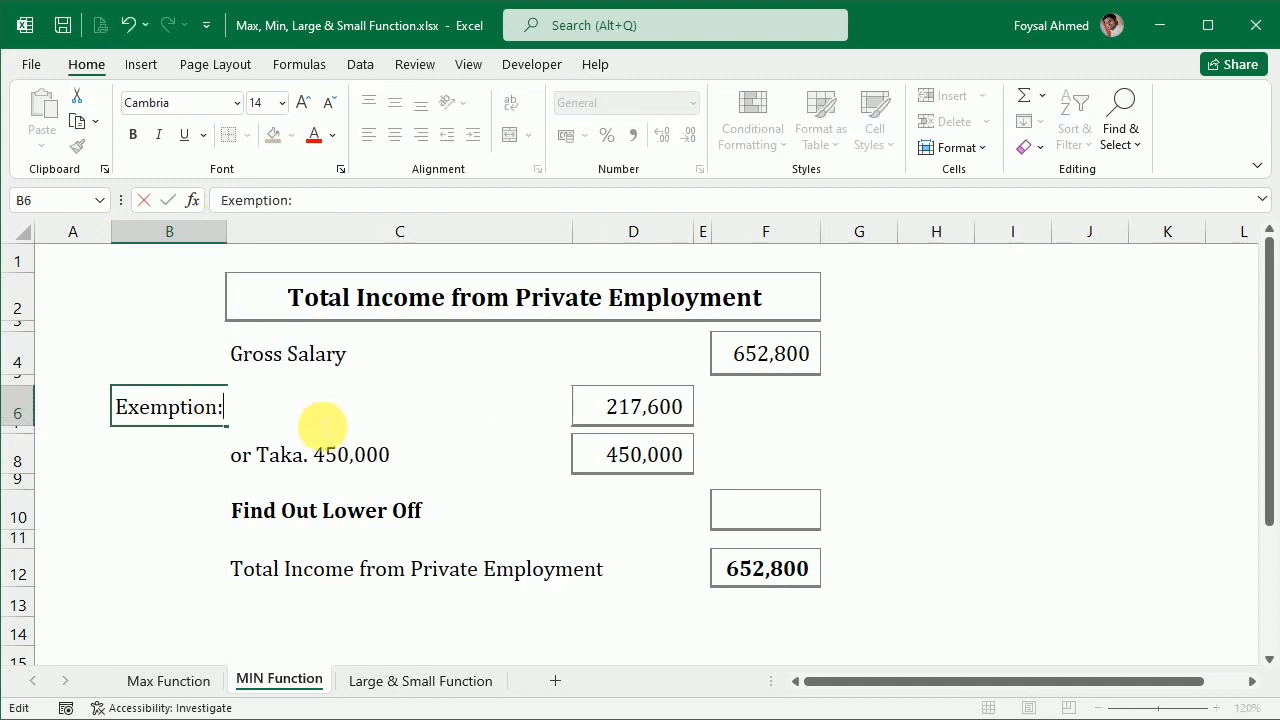
key("Return")
left_click(375, 540)
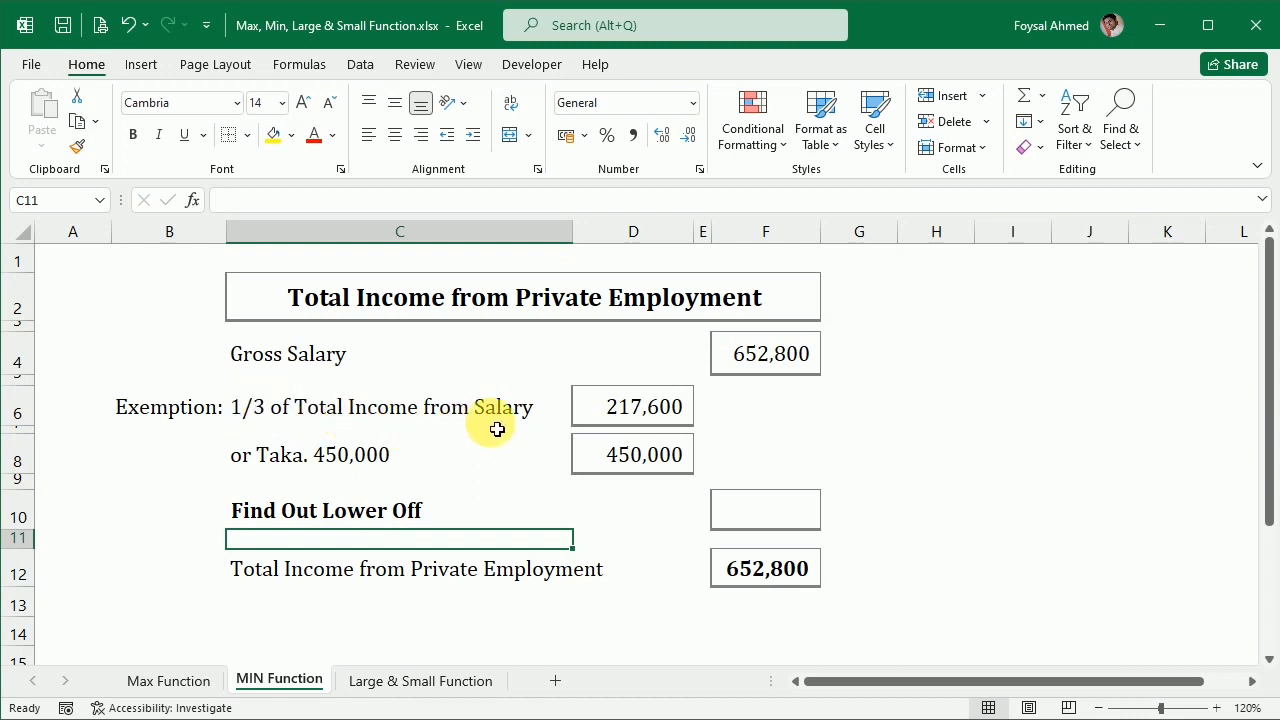
- Review the one-third exemption formula in D6 and enter =MIN(D6:D8) in F10 to find the lower exemption amount
left_click(617, 416)
double_click(622, 413)
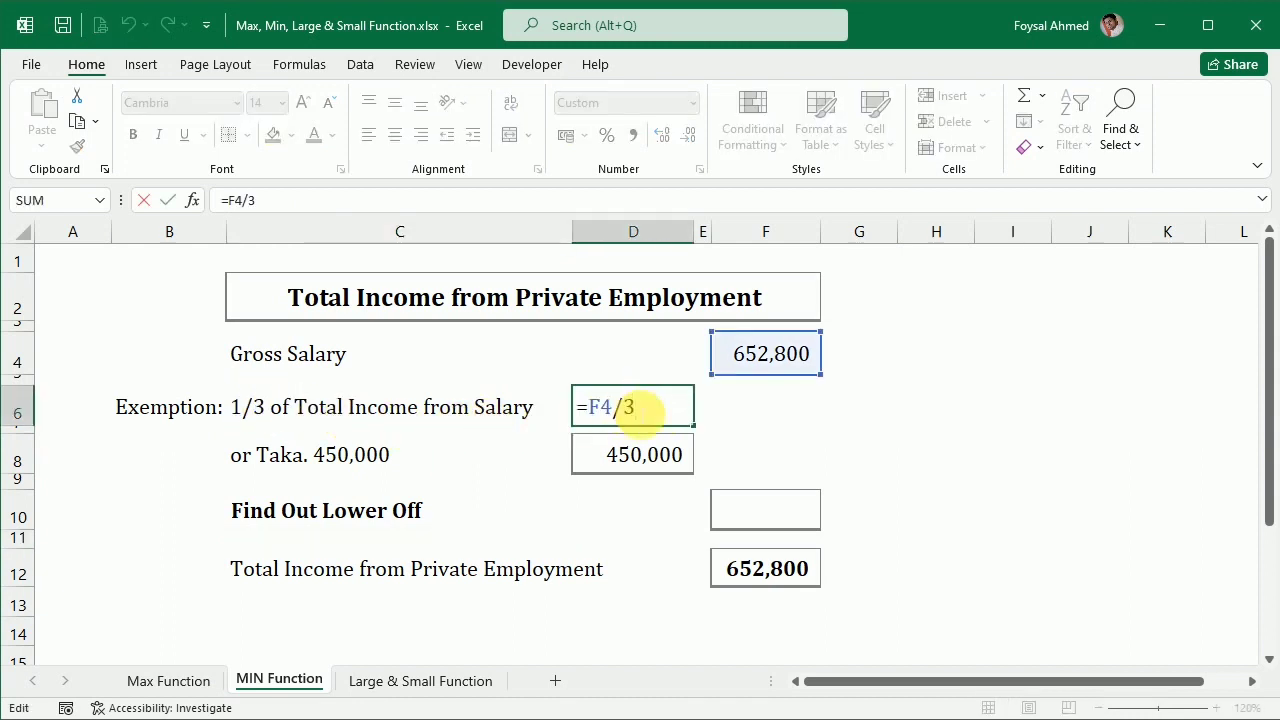
key("Return")
key("Down")
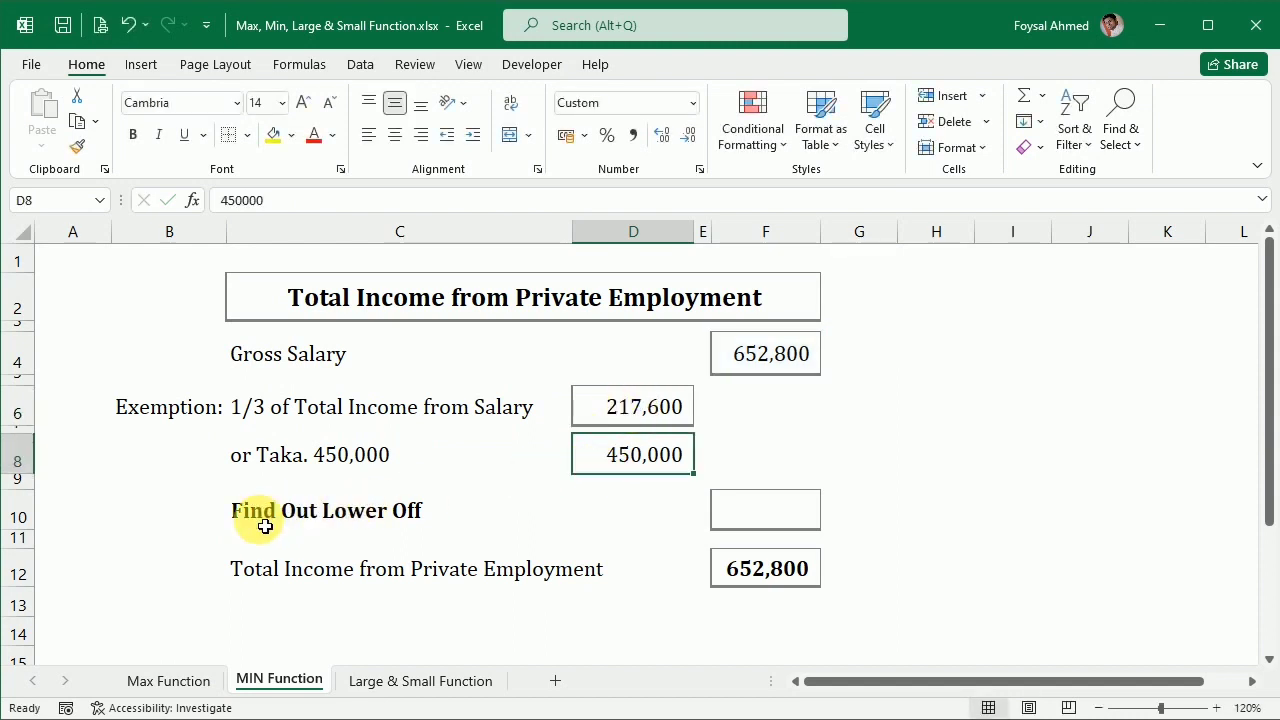
left_click(752, 508)
type("=")
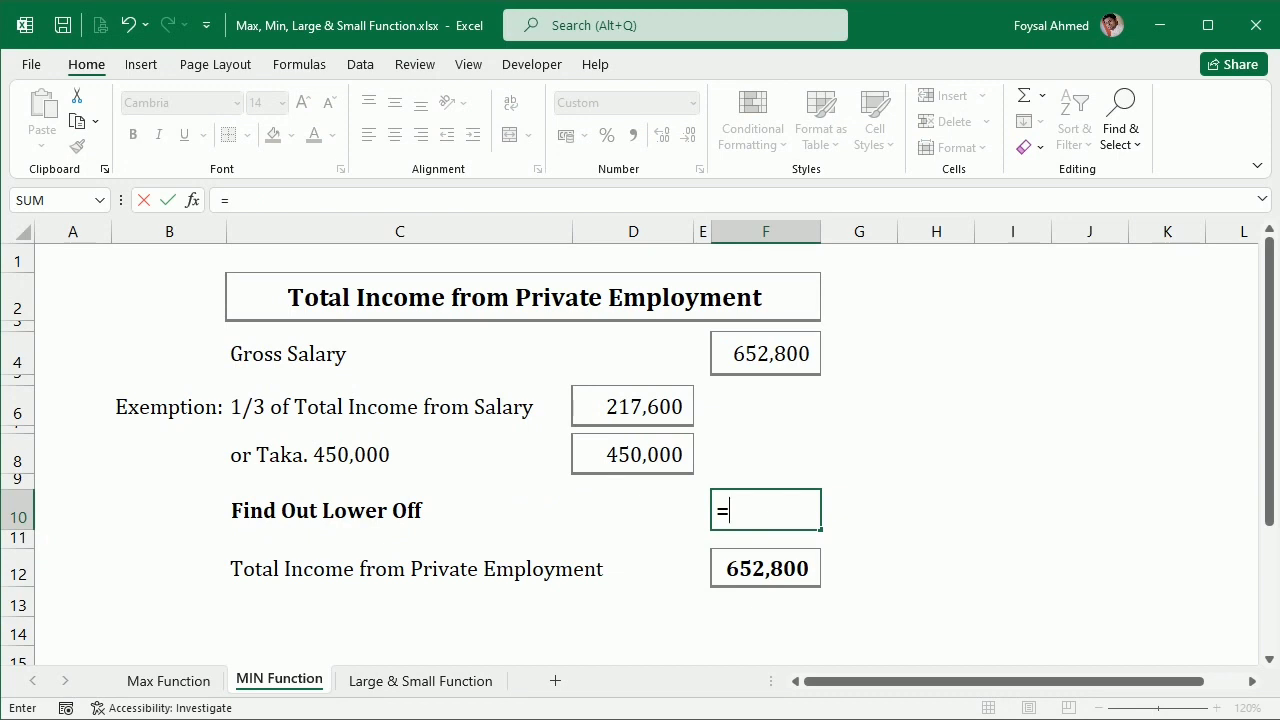
type("min")
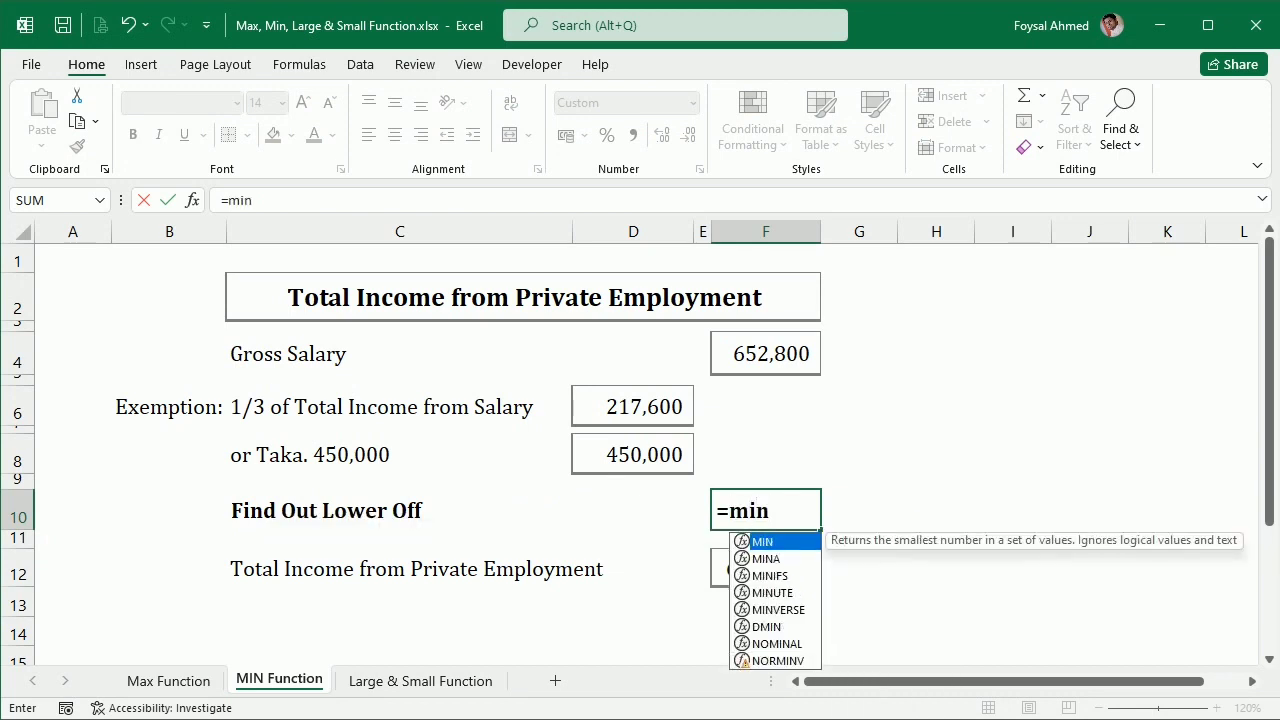
key("Tab")
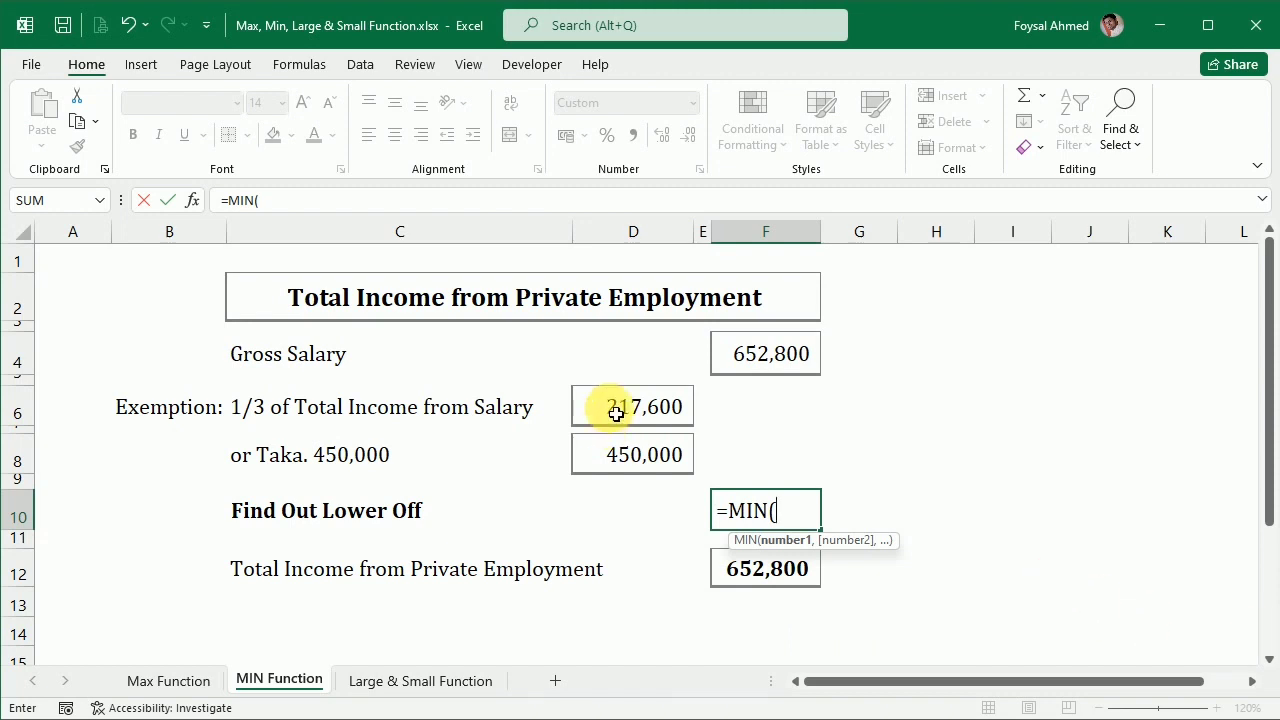
left_click_drag(609, 409, 614, 456)
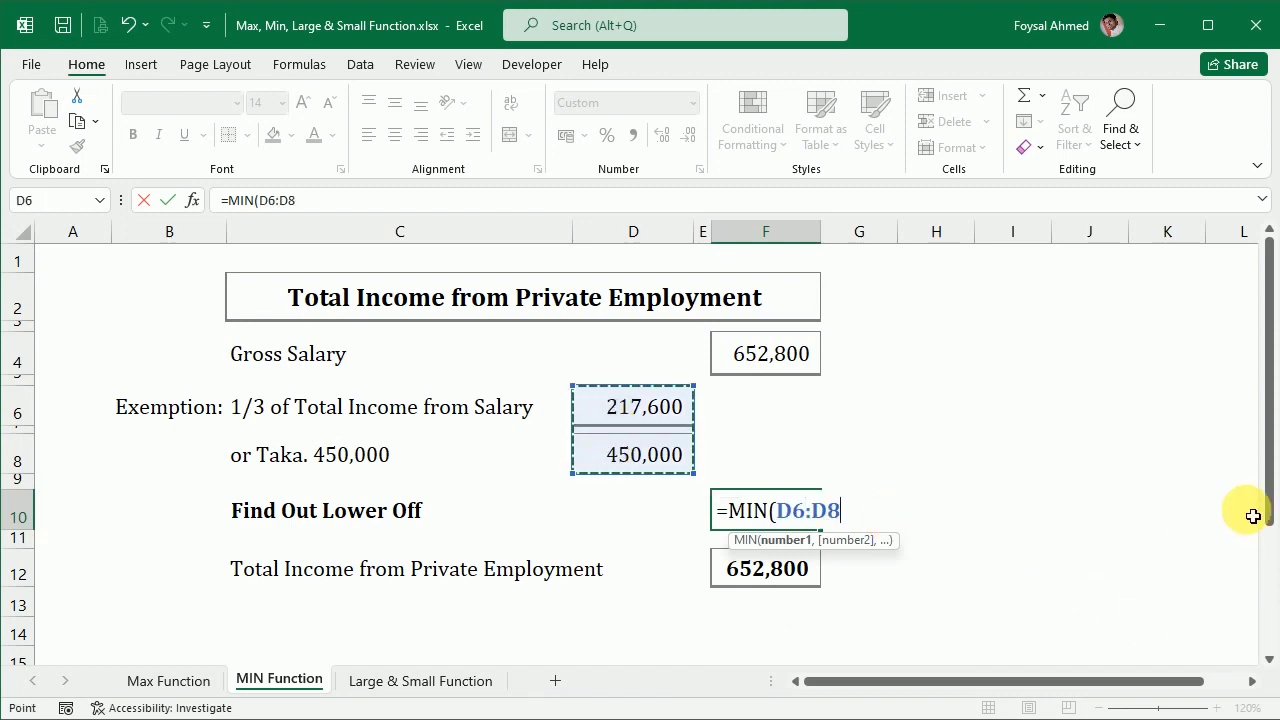
type(")")
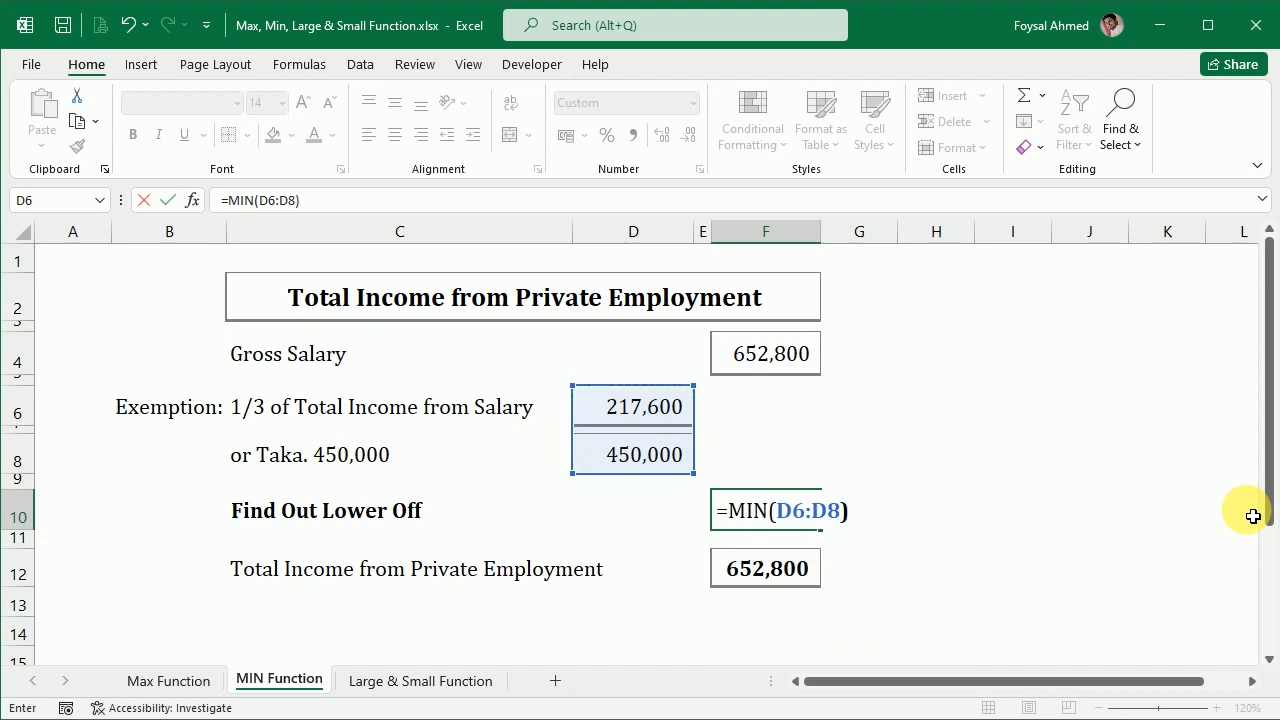
key("Return")
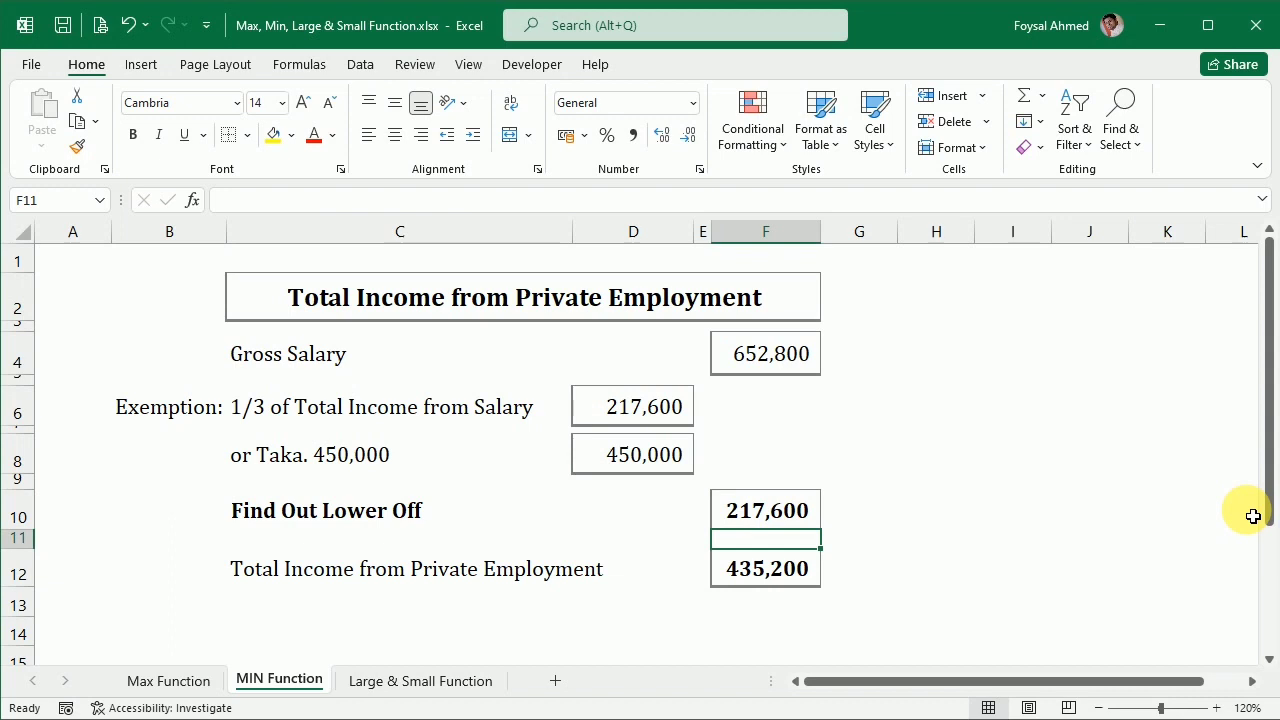
- Change the gross salary in F4 to 1,052,800
double_click(754, 358)
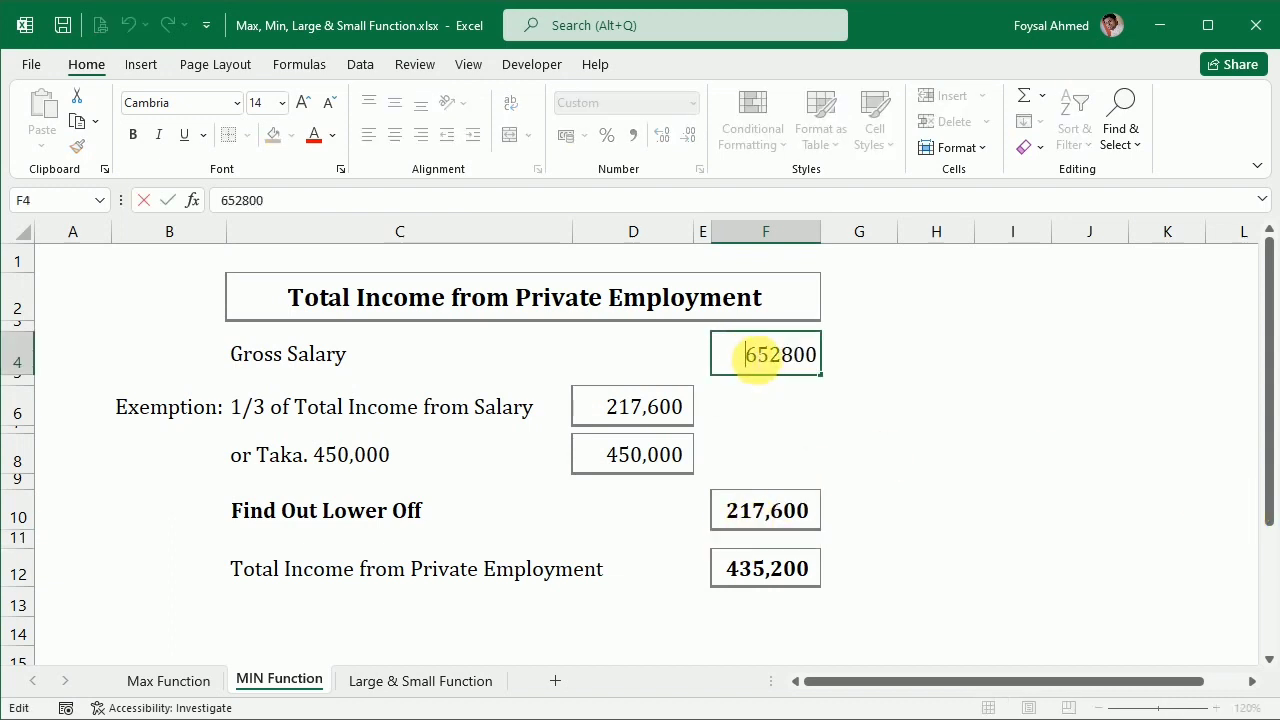
left_click_drag(758, 358, 746, 358)
type("10")
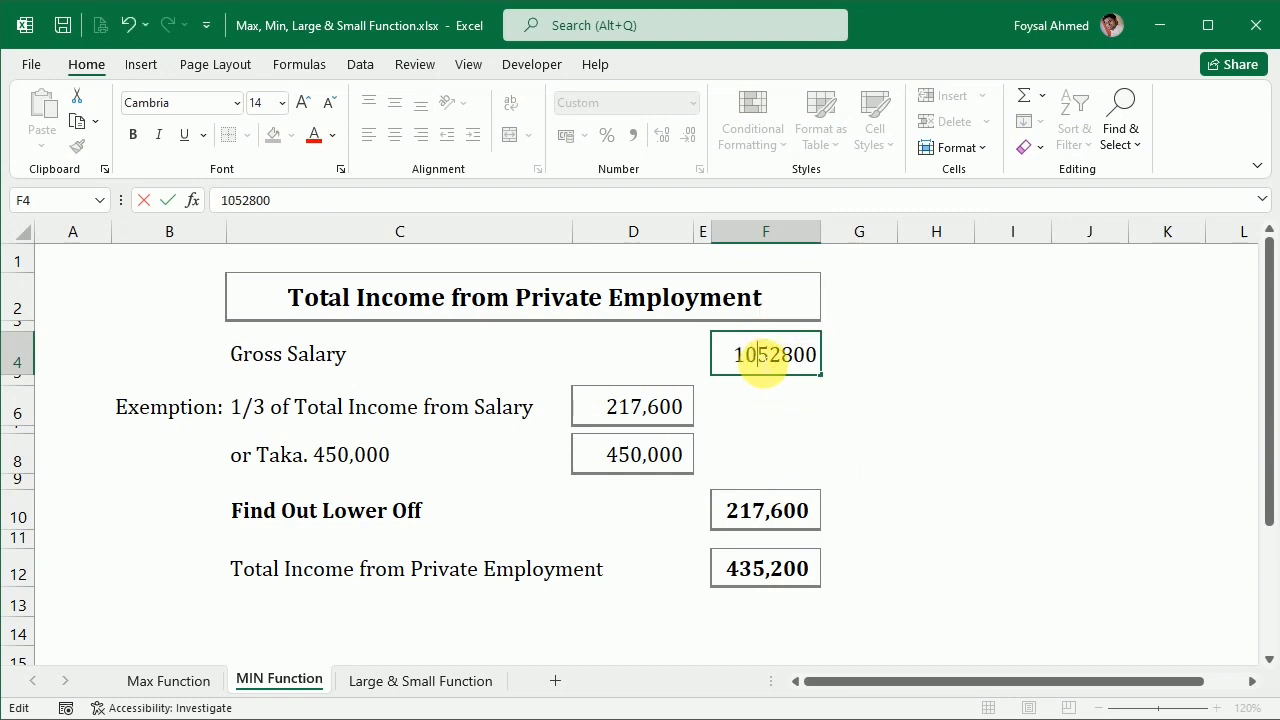
key("Return")
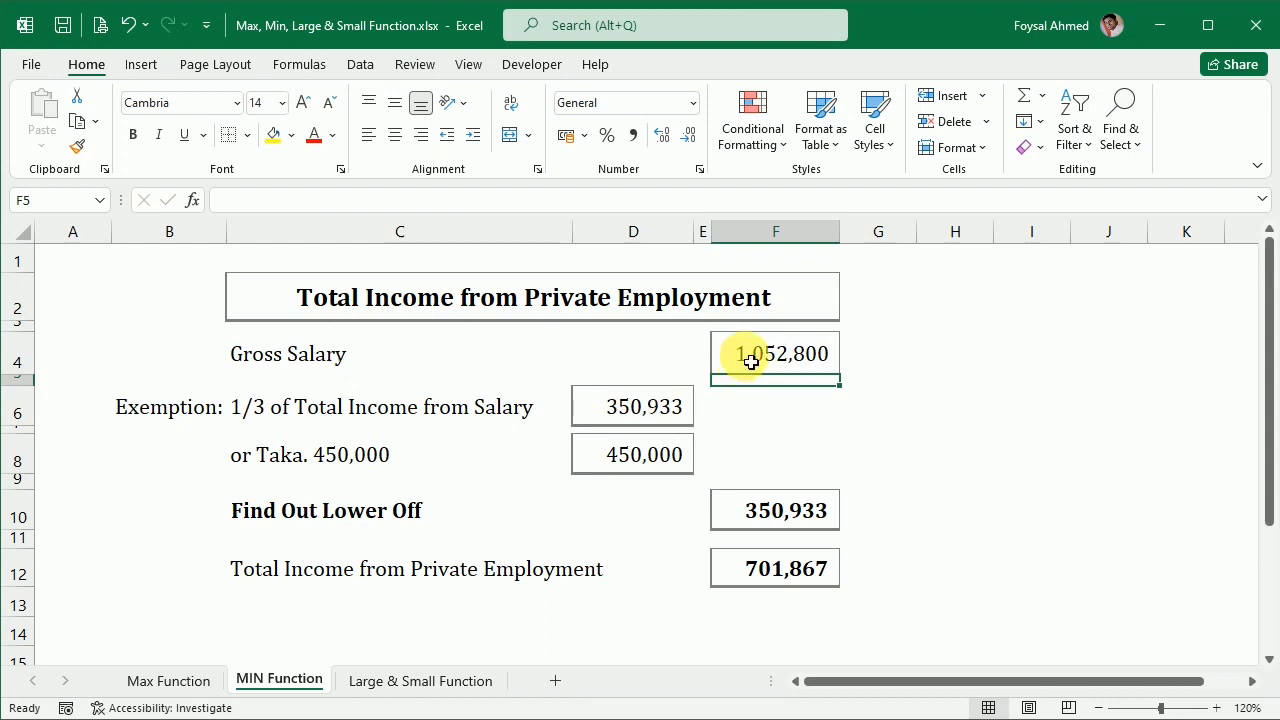
- Set the gross salary in F4 to 1,852,800 and check the MIN formula cell F10
double_click(750, 362)
left_click_drag(729, 367, 743, 366)
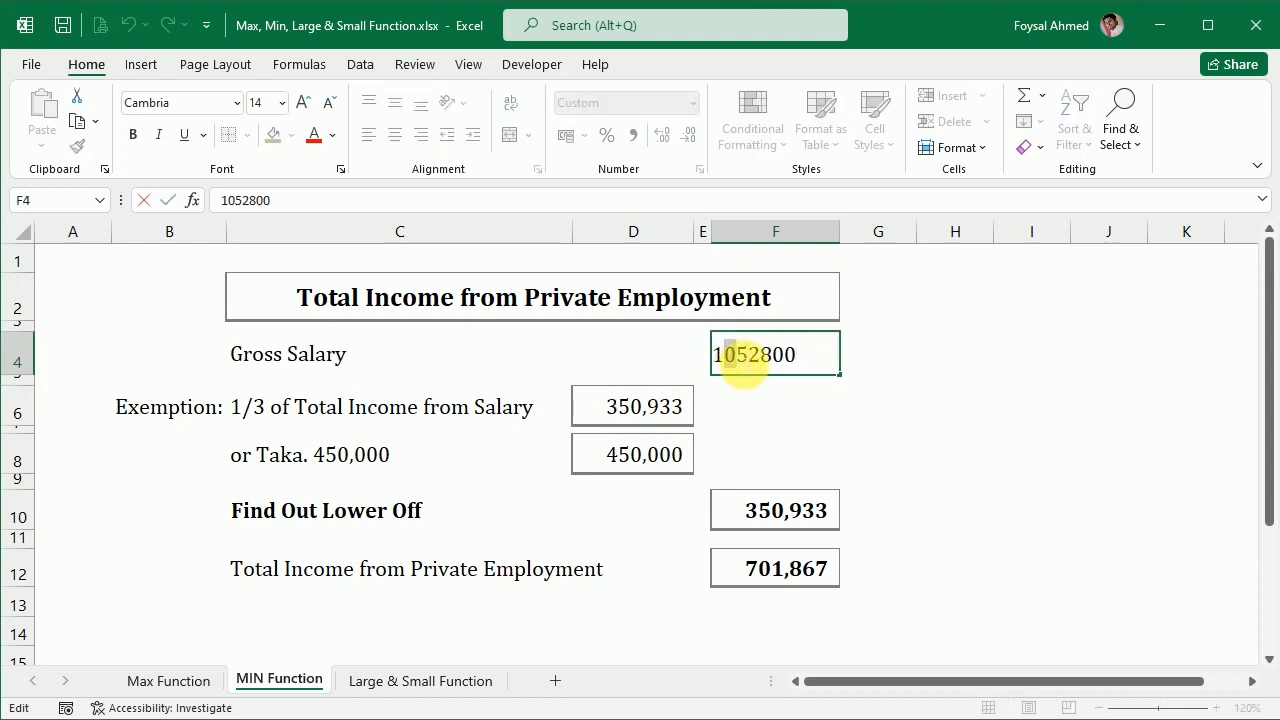
type("8")
key("Return")
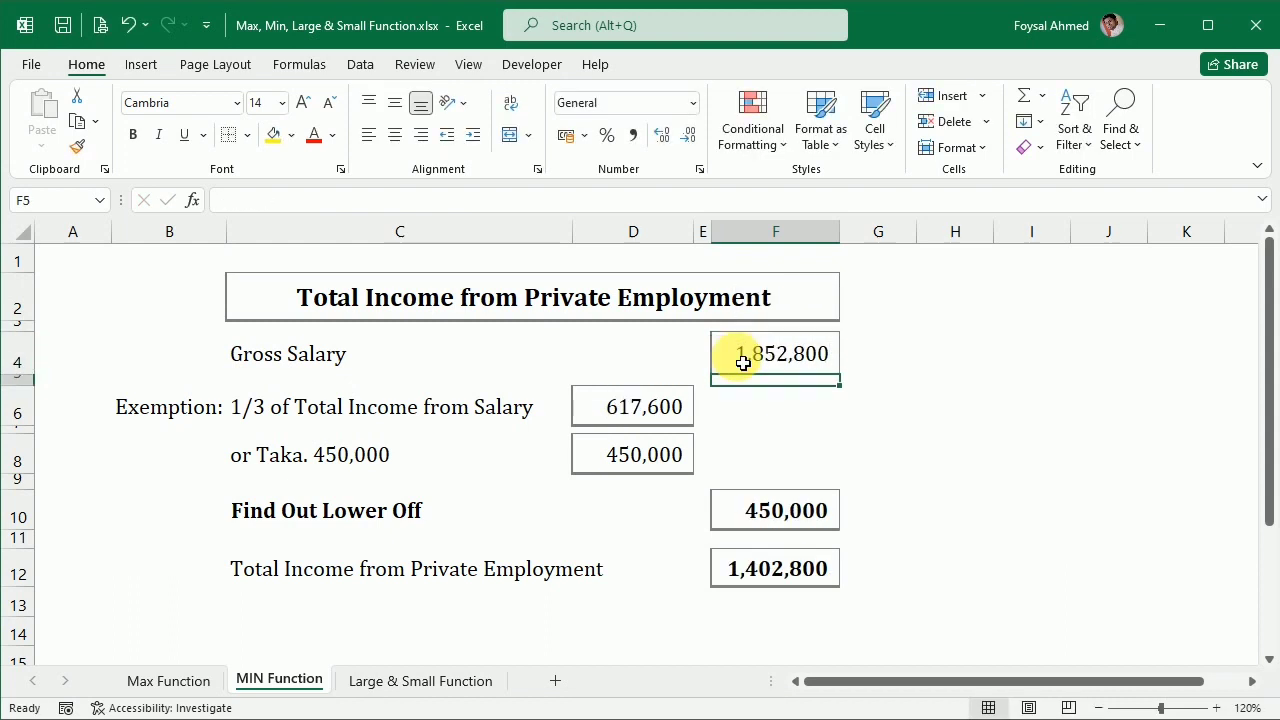
left_click(634, 468)
left_click(779, 526)
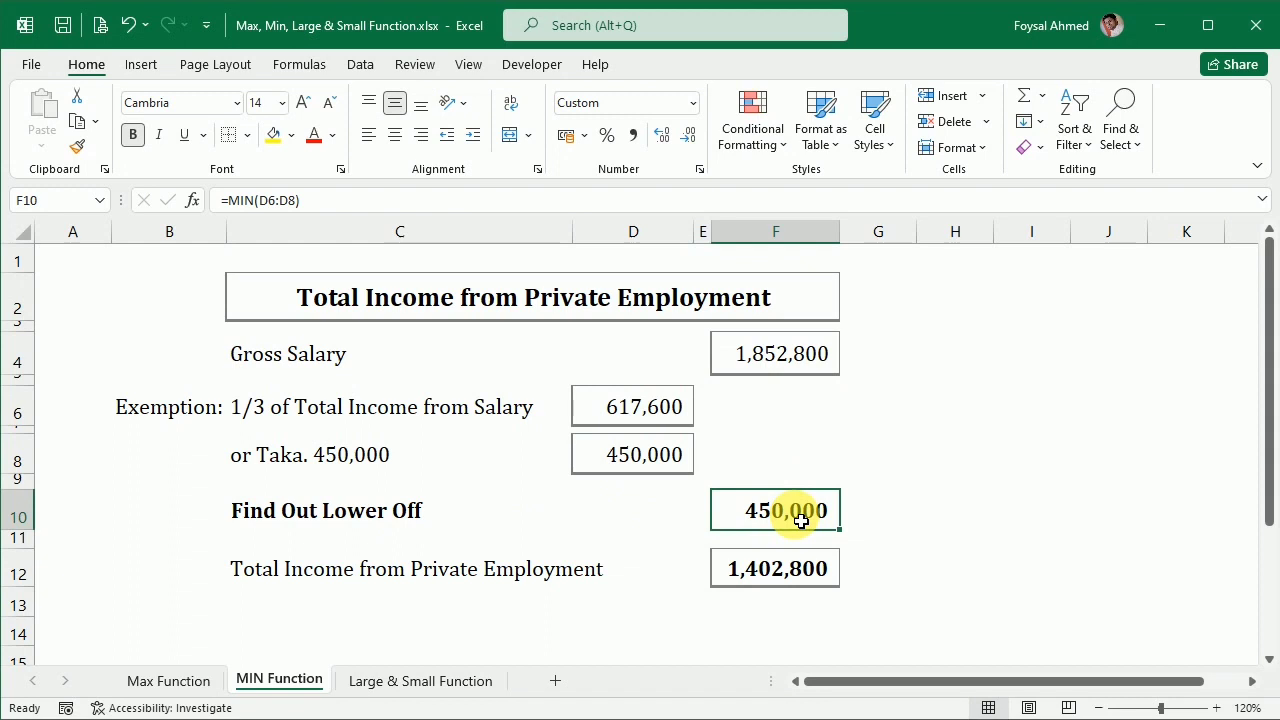
- Switch to the Large & Small Function sheet and select the list of student names starting at B4
left_click(420, 681)
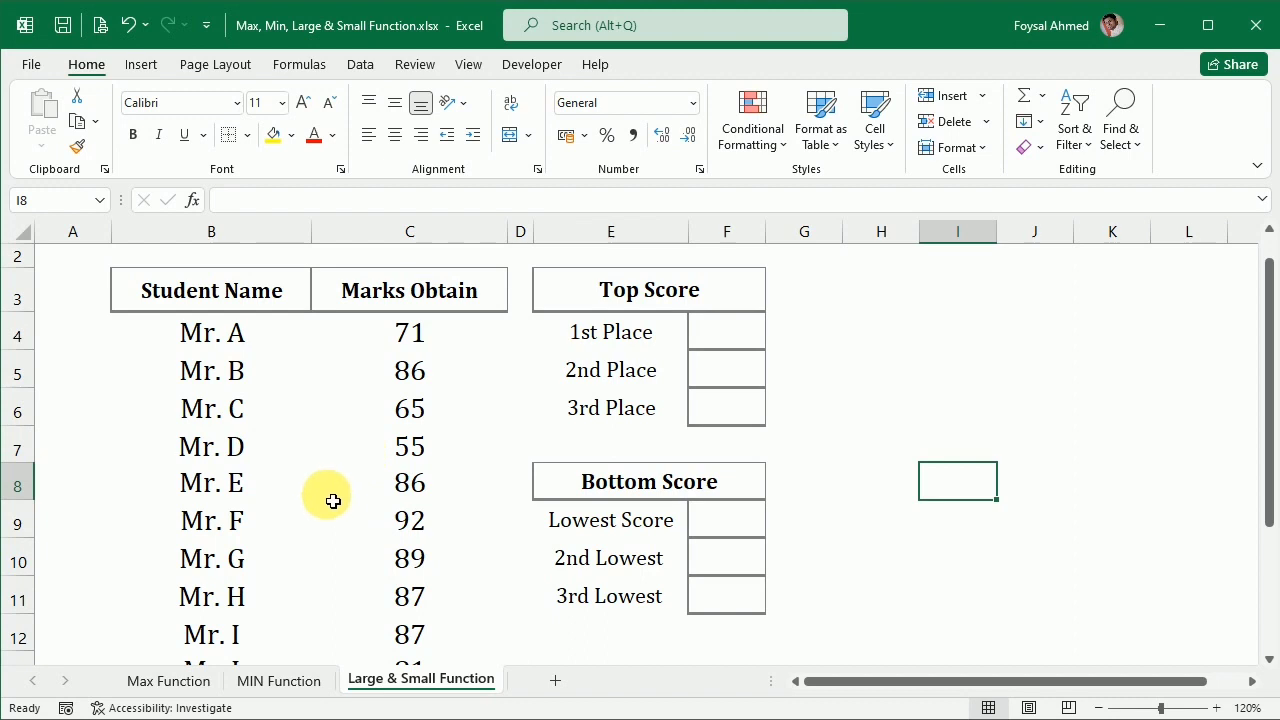
left_click_drag(214, 334, 222, 615)
scroll(463, 620, "up", 2)
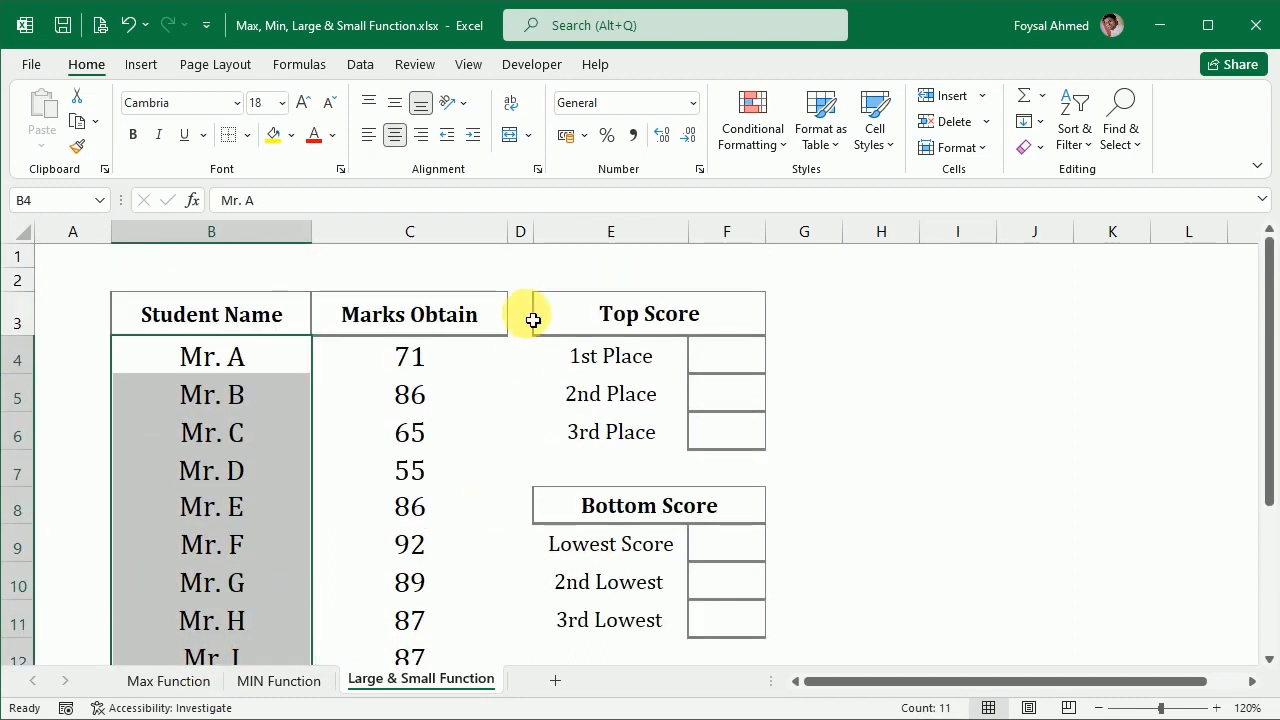
- Review the marks in C4:C14 and the Top Score and Bottom Score result cells F4:F6 and F9:F11
left_click_drag(420, 358, 391, 594)
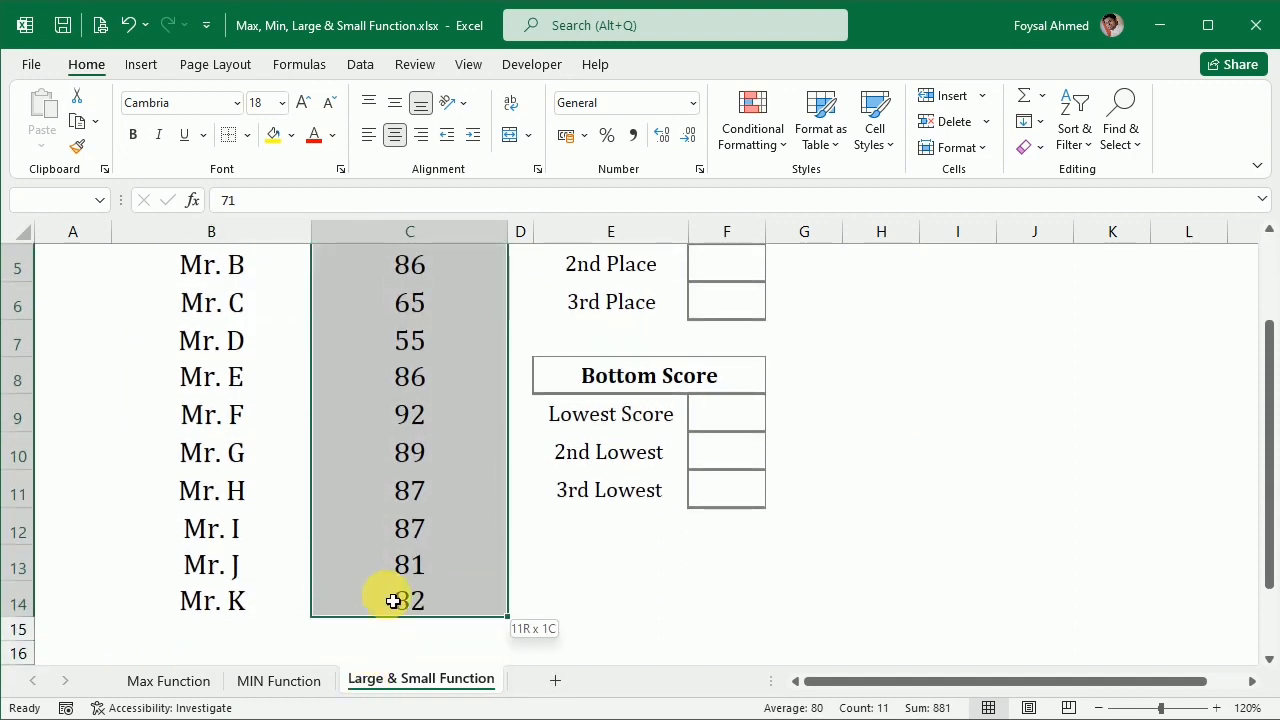
scroll(589, 595, "up", 2)
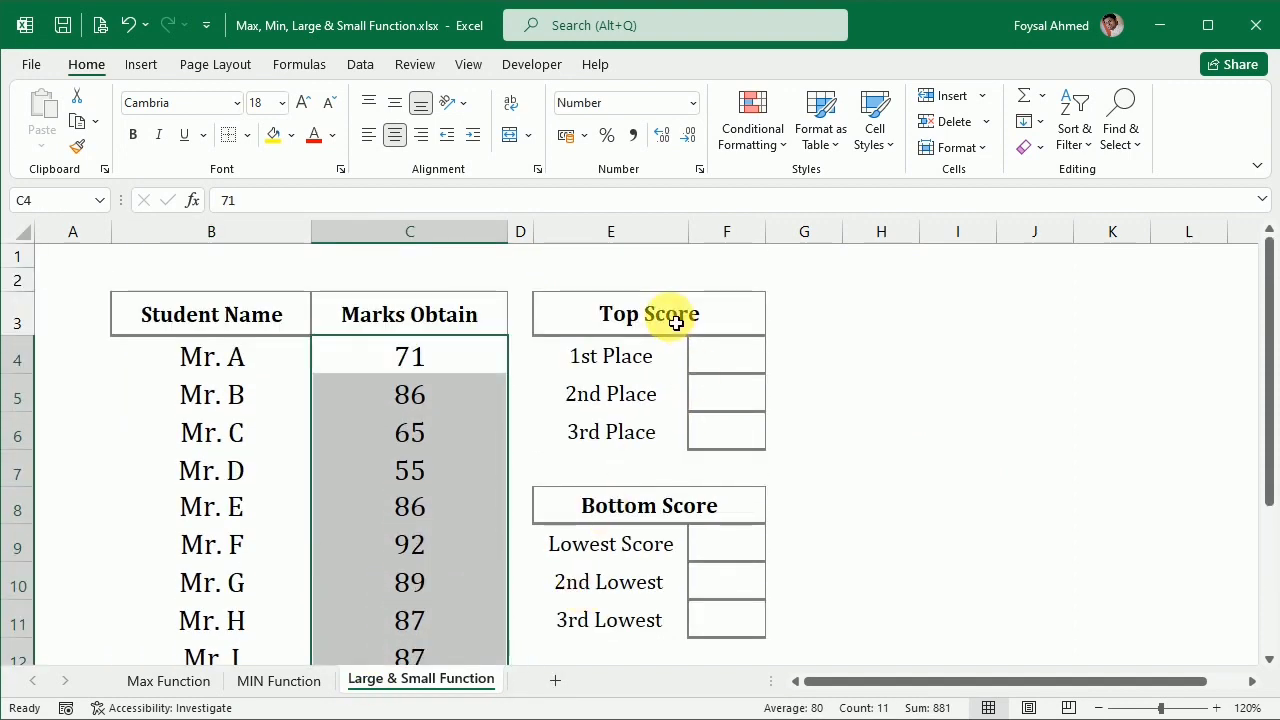
left_click(718, 347)
left_click(723, 394)
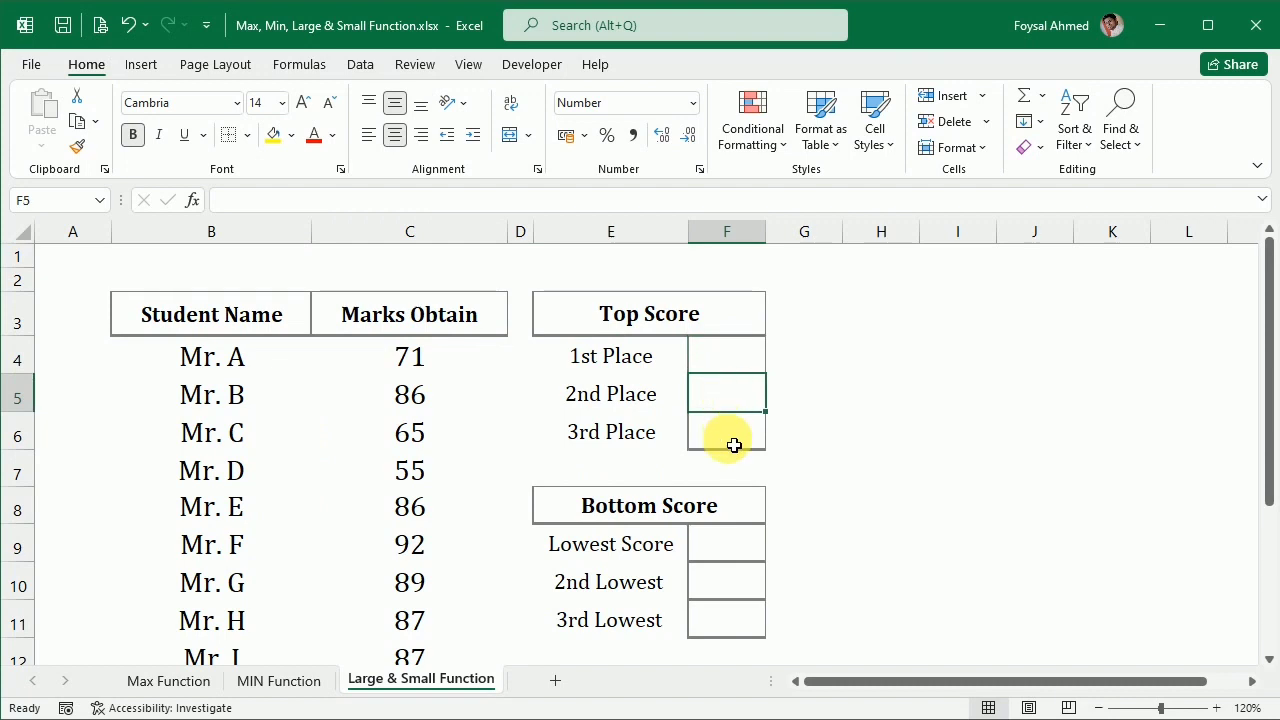
left_click(734, 443)
left_click(718, 540)
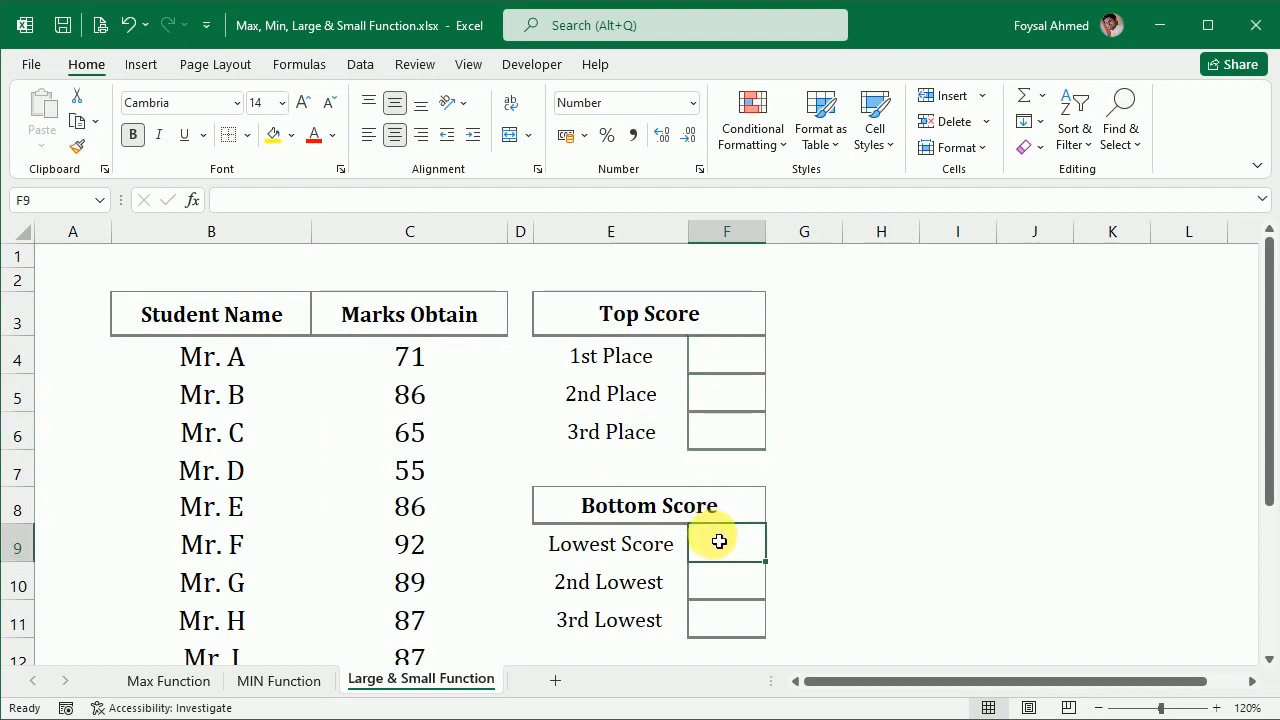
left_click(726, 582)
left_click(740, 620)
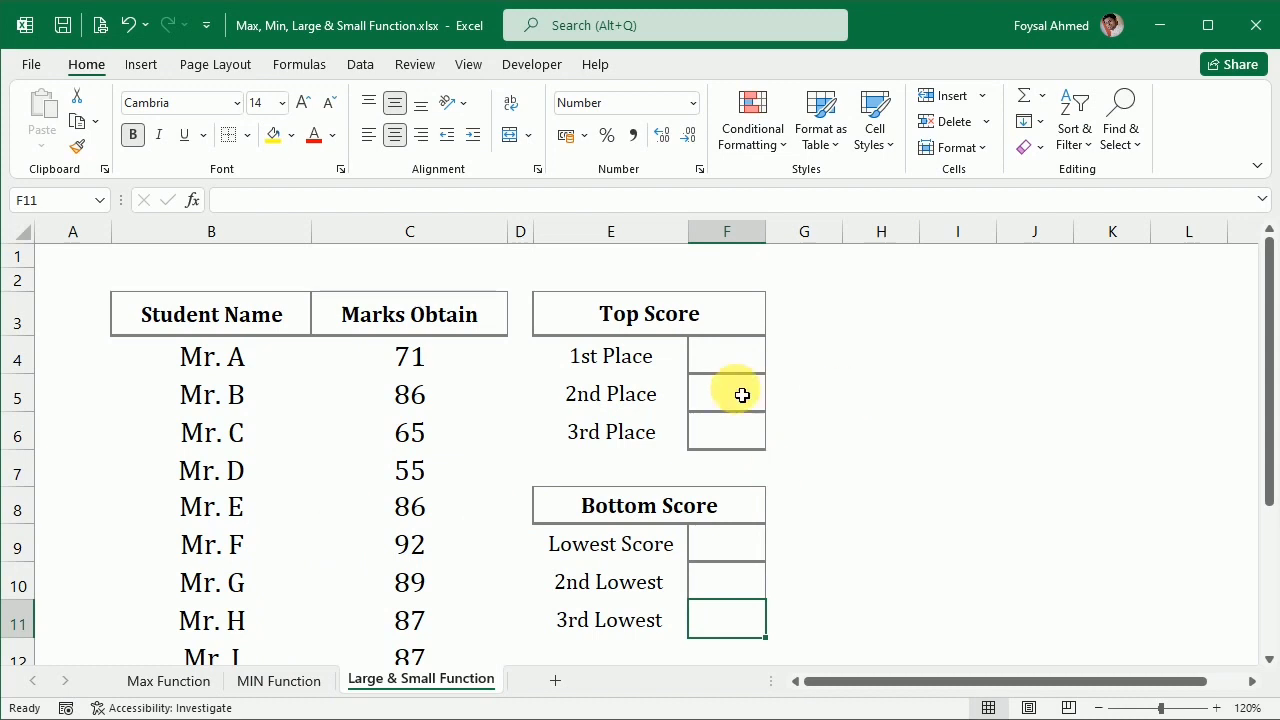
- Enter =LARGE($C$4:$C$14,1) in F4 to find the 1st Place score, using an absolute range for the marks
left_click(708, 362)
type("=")
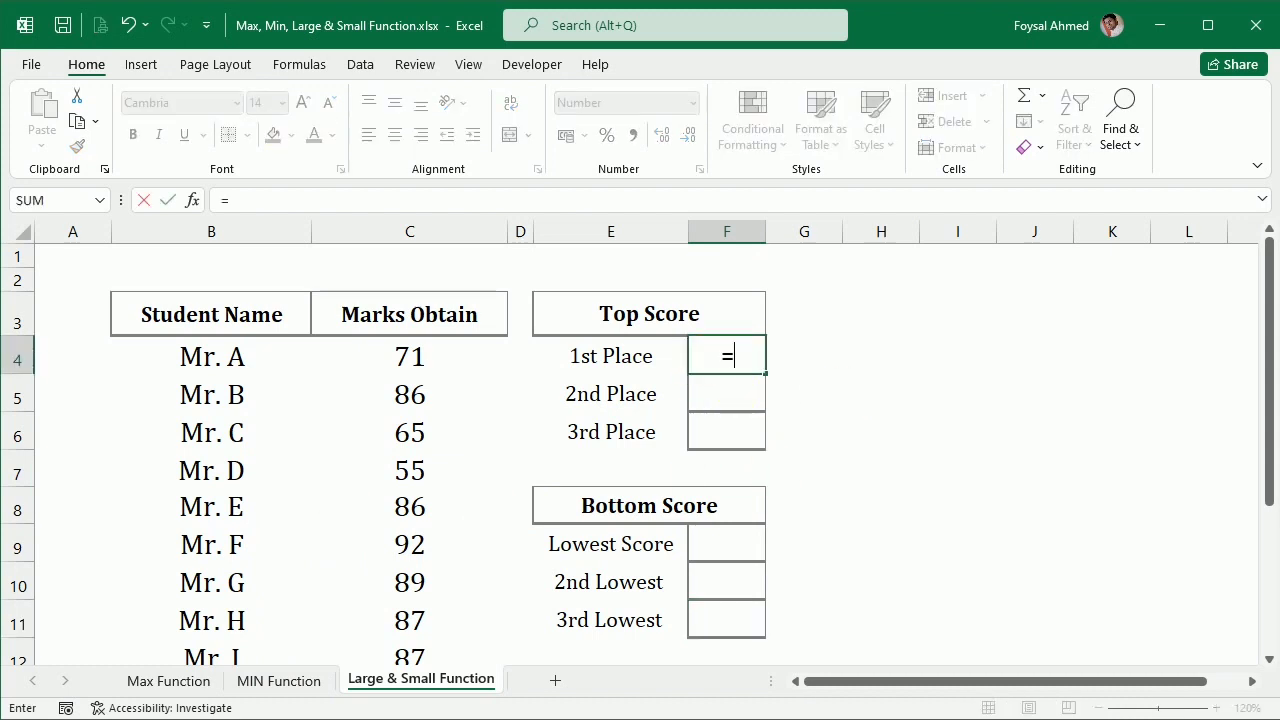
type("la")
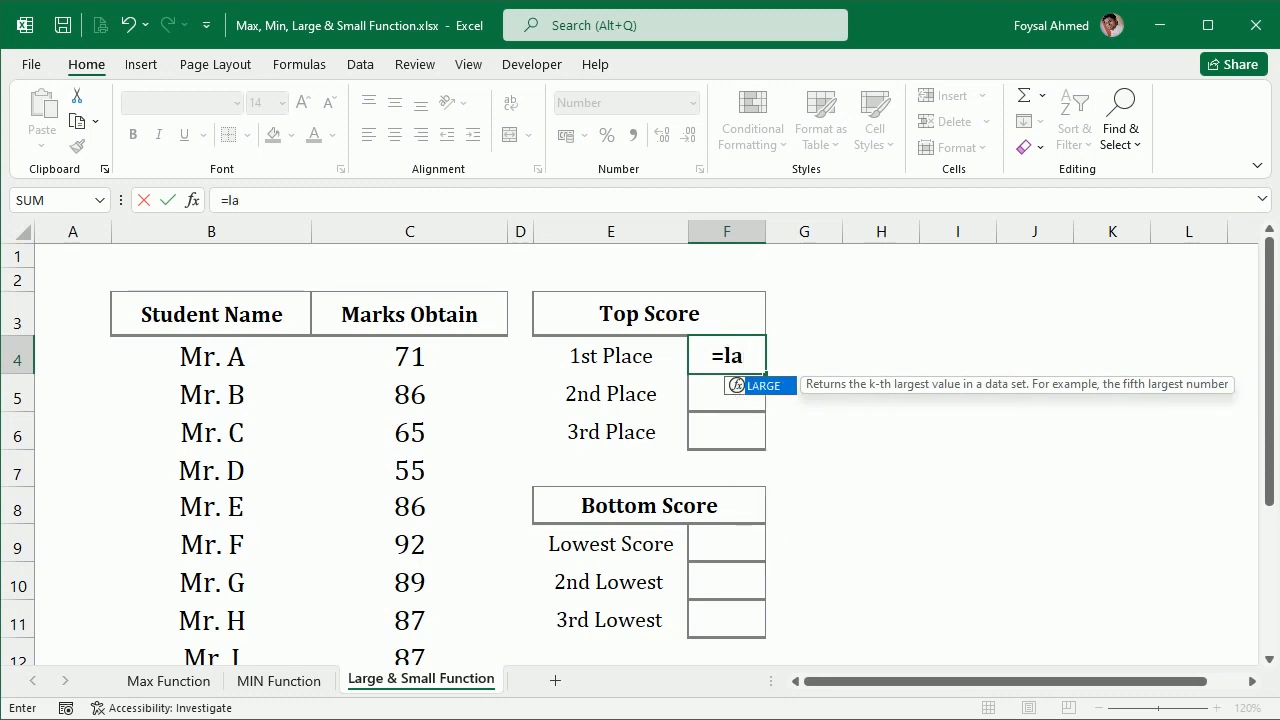
key("Tab")
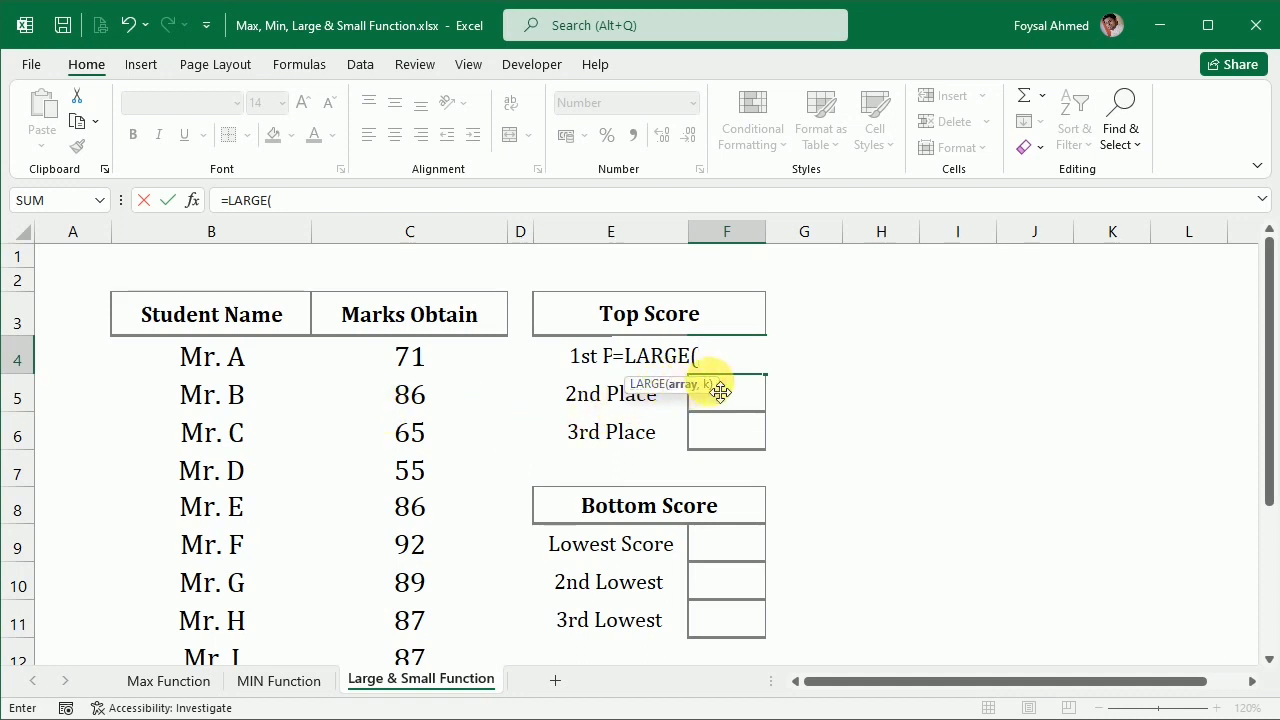
left_click_drag(715, 390, 923, 289)
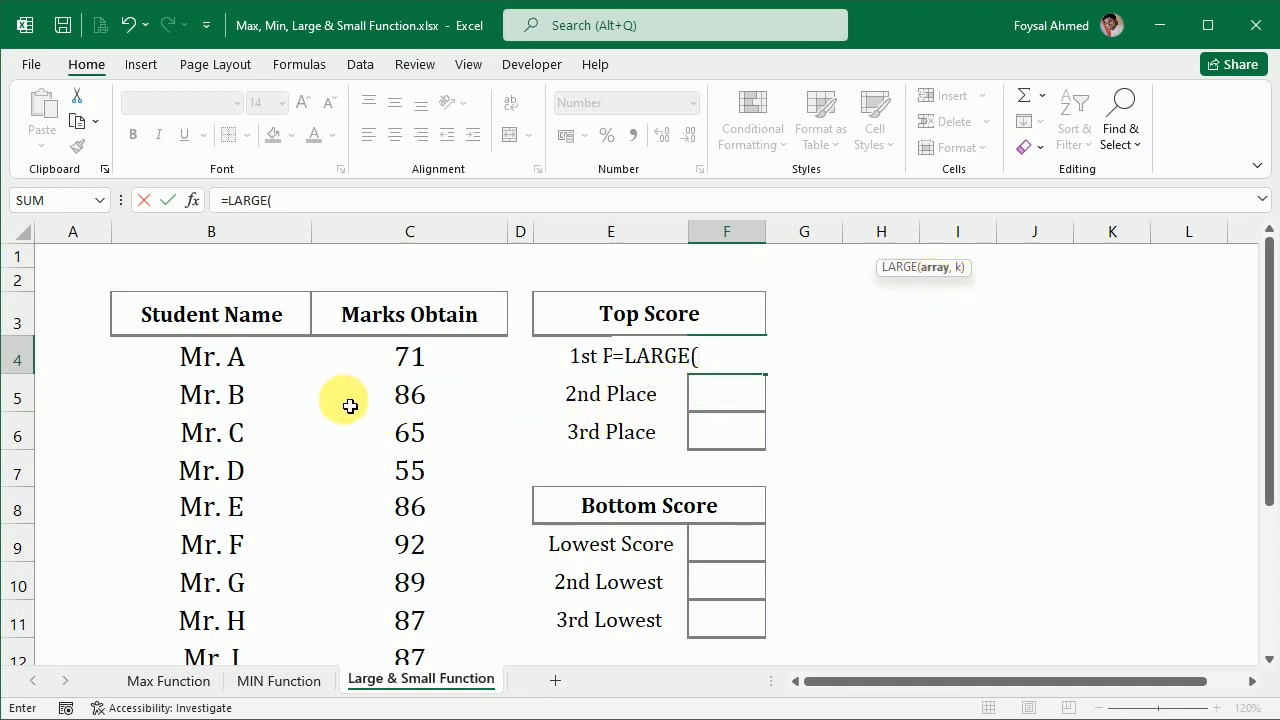
left_click_drag(405, 358, 506, 580)
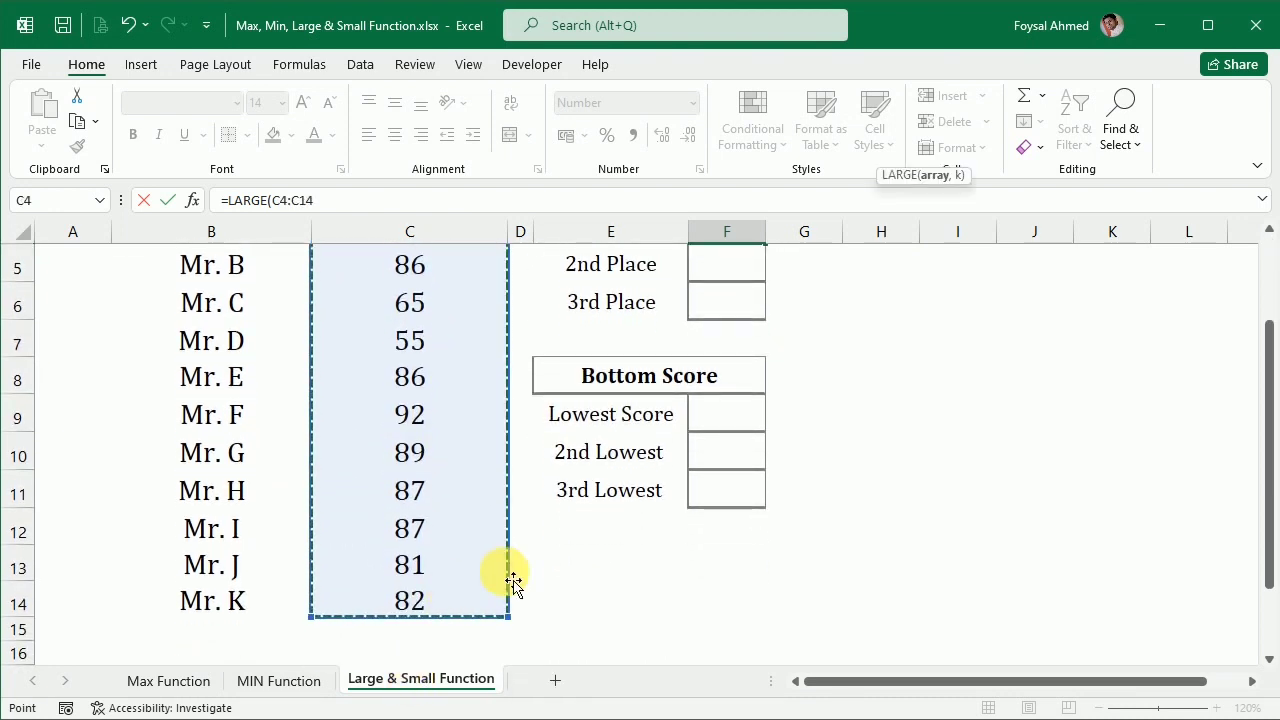
scroll(511, 580, "up", 2)
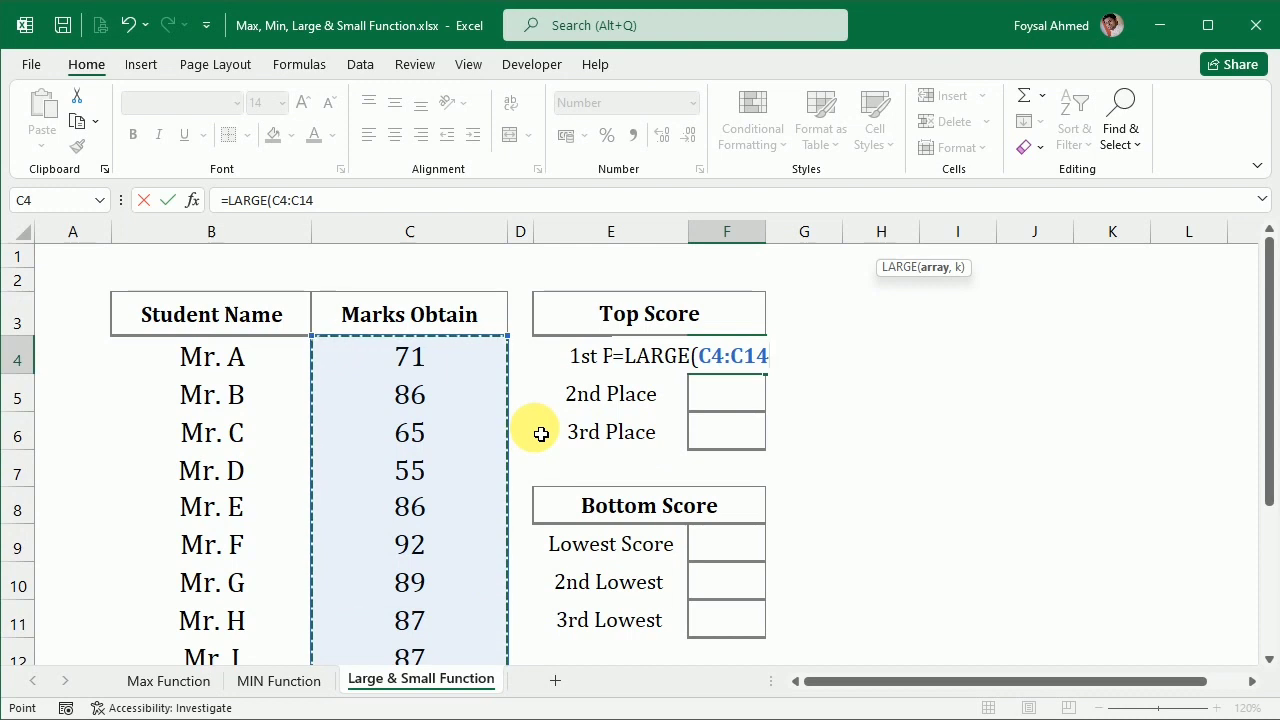
key("F4")
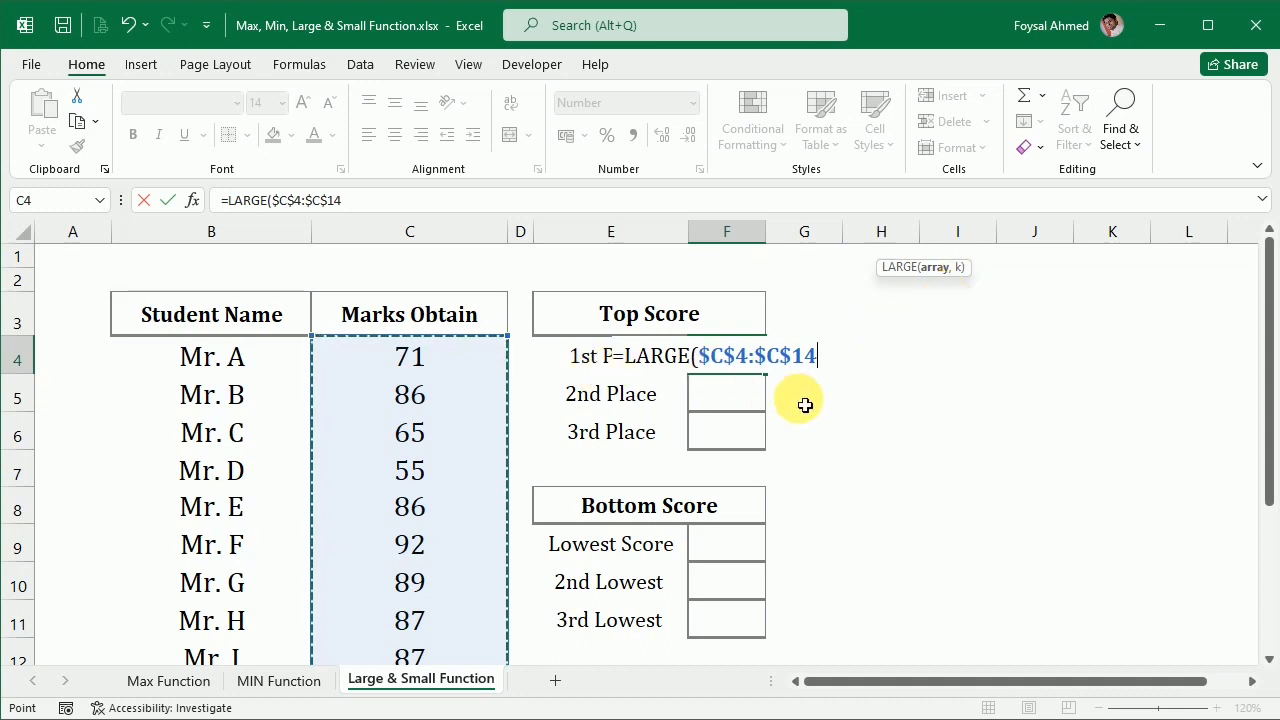
type(",")
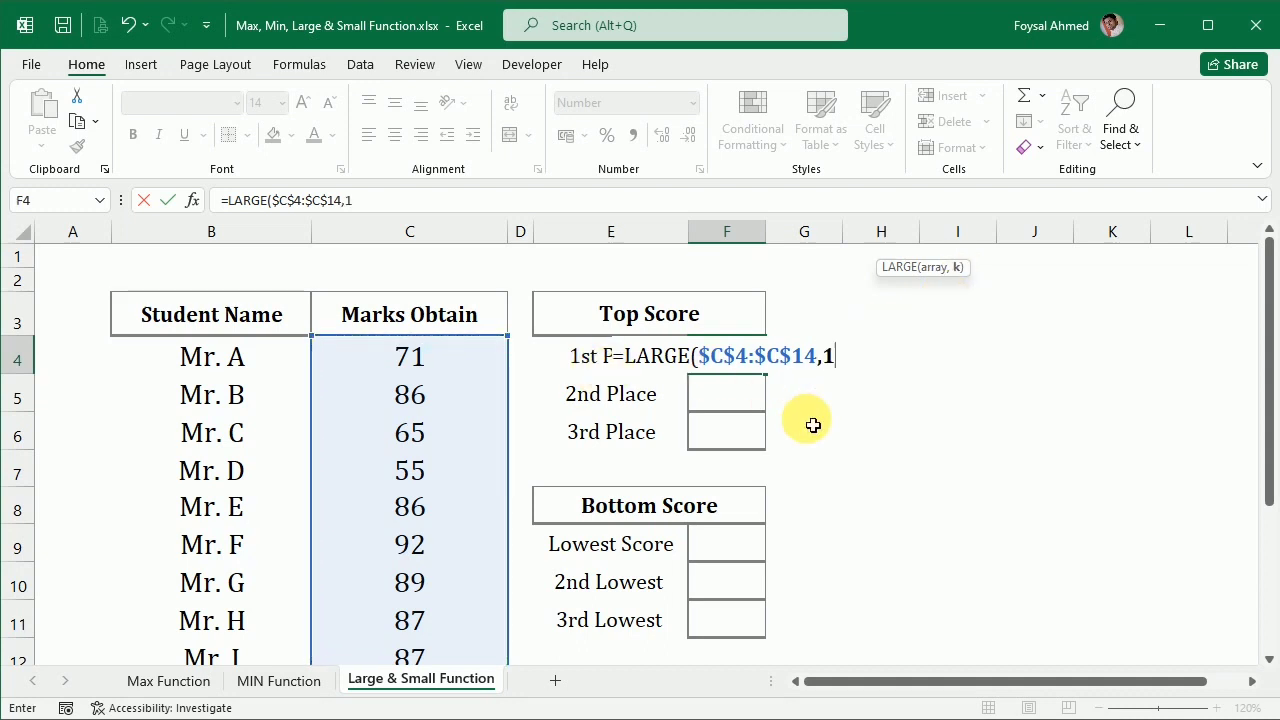
type("1)")
key("Return")
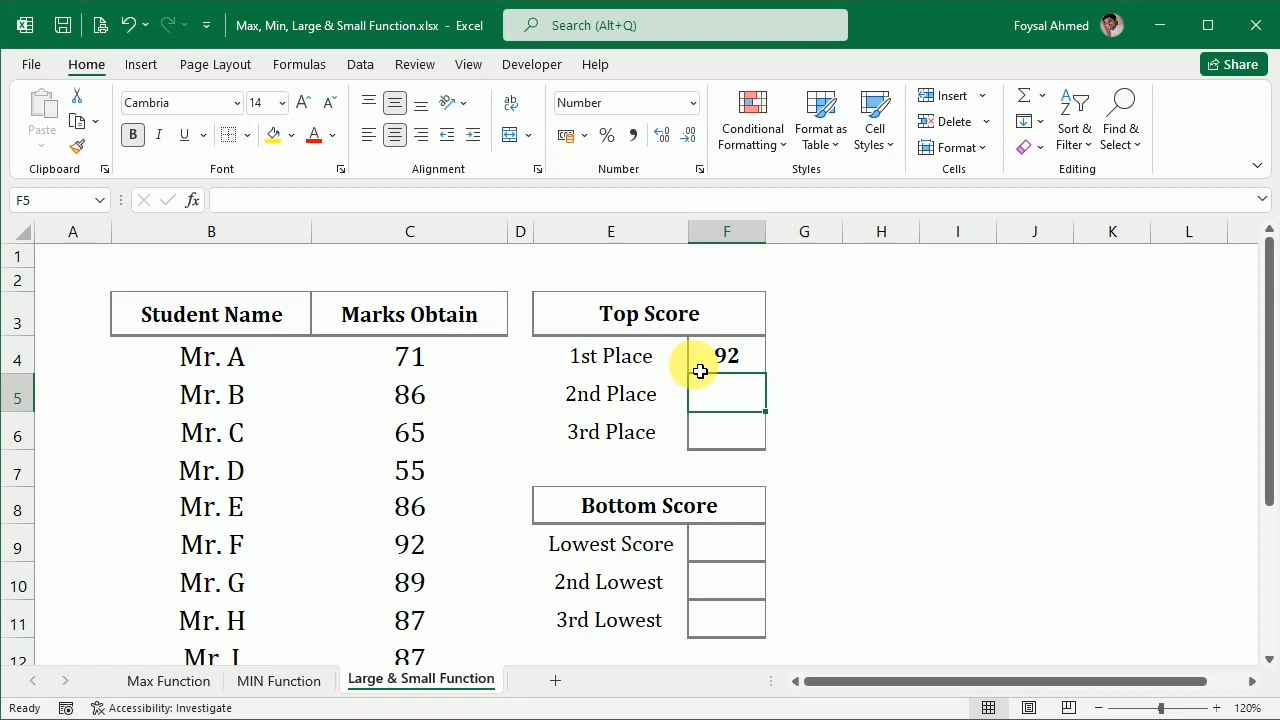
- Fill the LARGE formula from F4 down to F6 and change its k argument to 2 in F5 for 2nd Place
left_click_drag(728, 357, 737, 431)
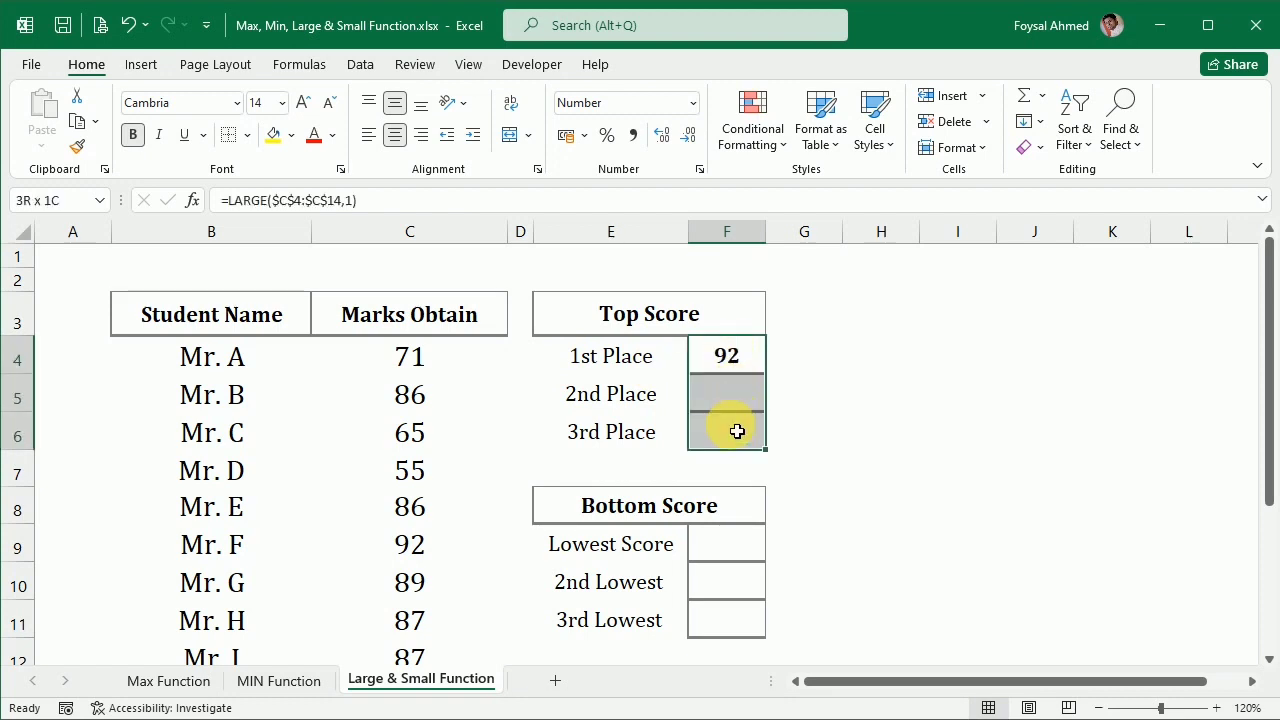
key("ctrl+d")
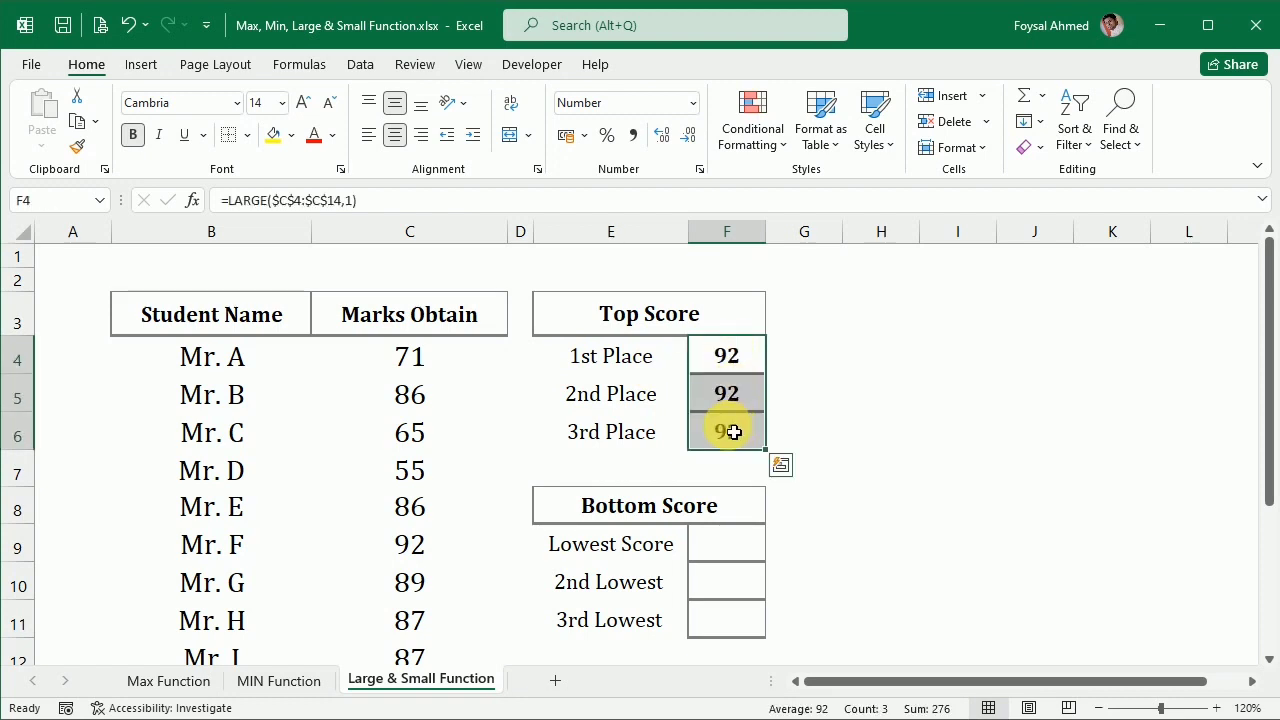
left_click(745, 392)
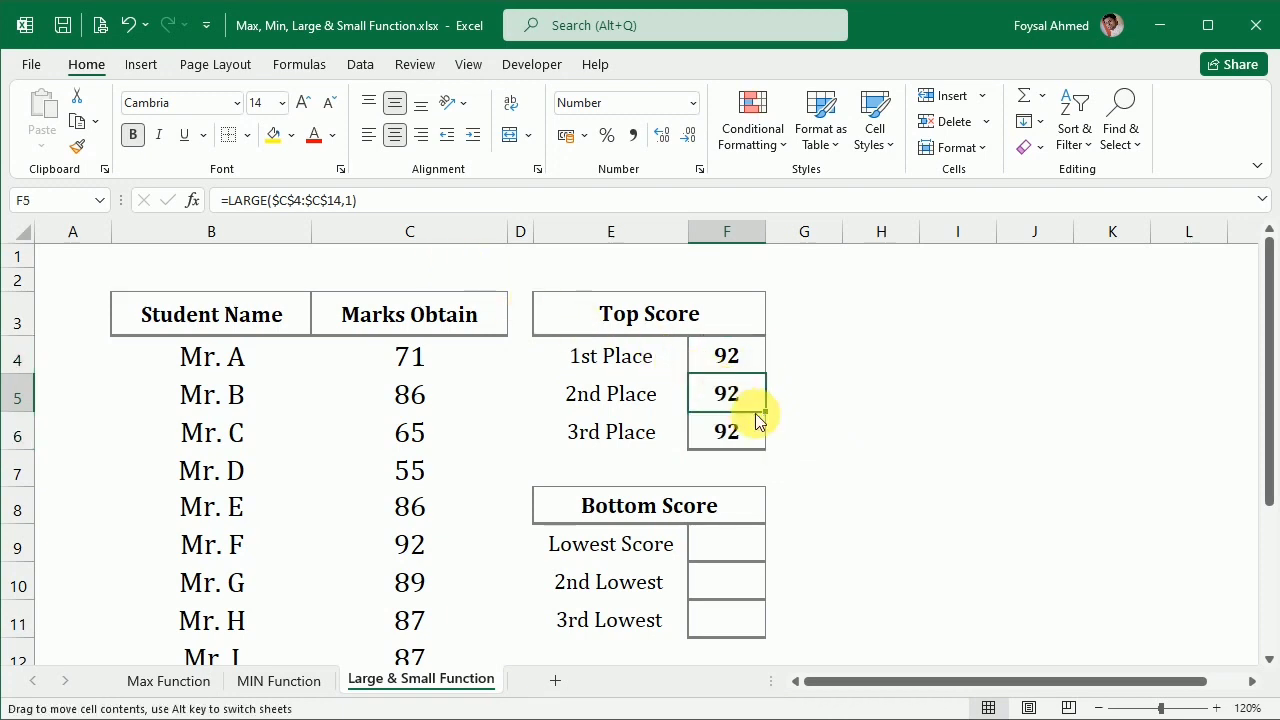
double_click(743, 398)
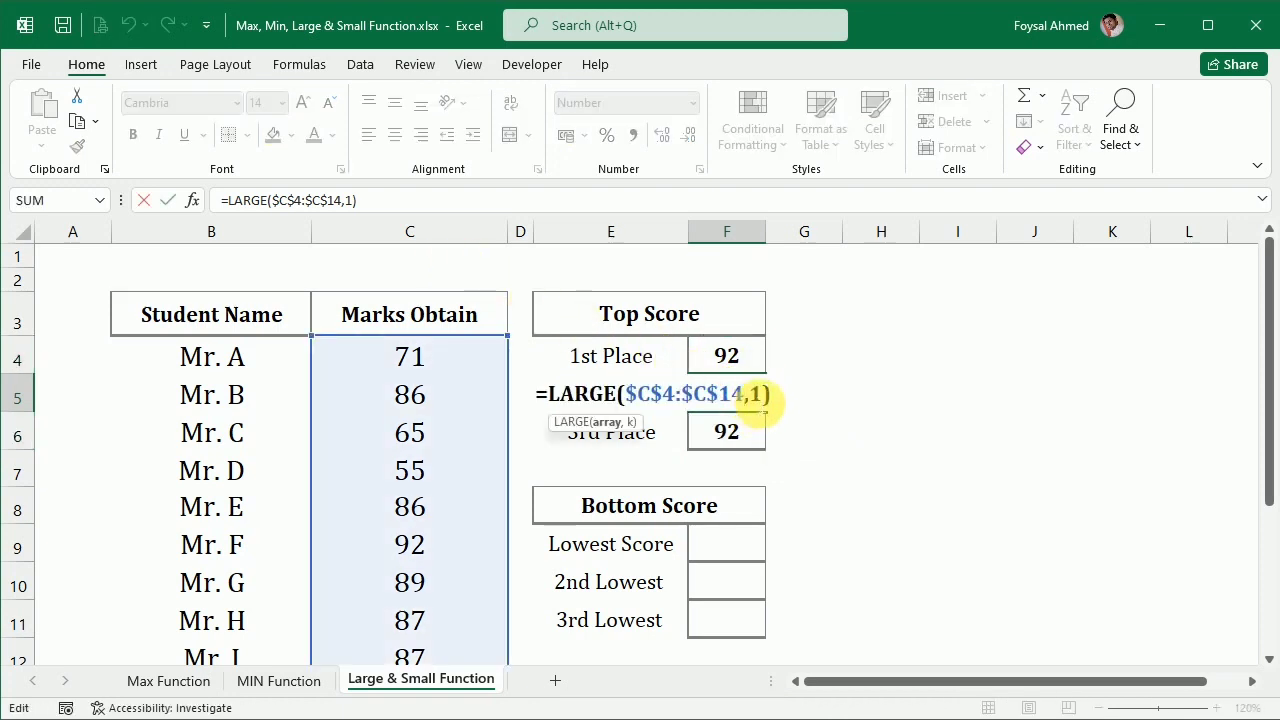
double_click(756, 396)
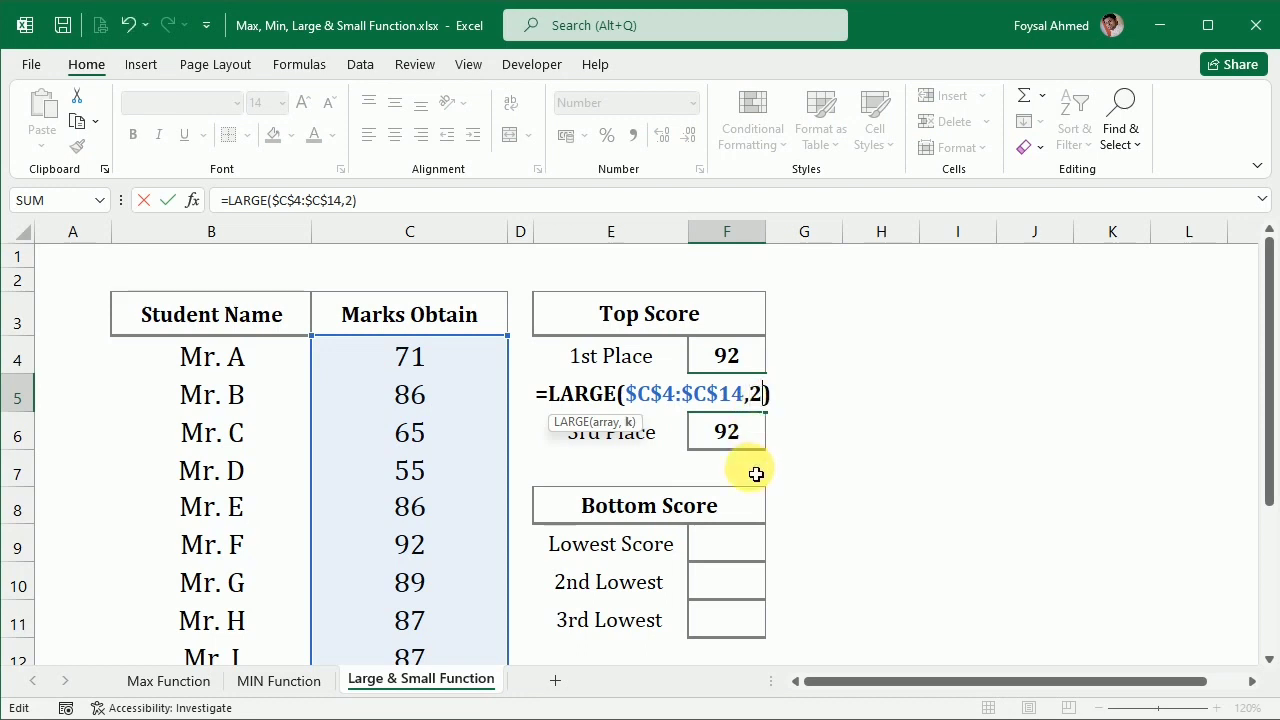
key("Return")
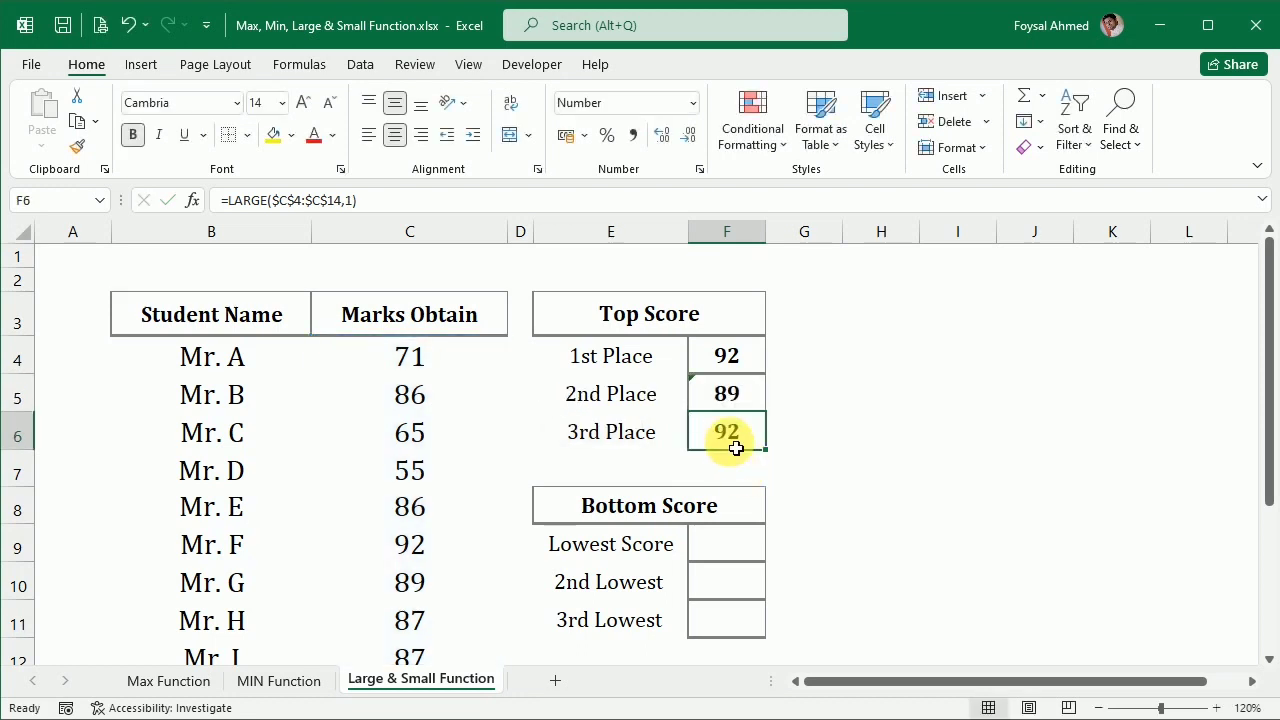
- Change the k argument of the LARGE formula in F6 to 3 for 3rd Place and check the formula in F4
double_click(736, 448)
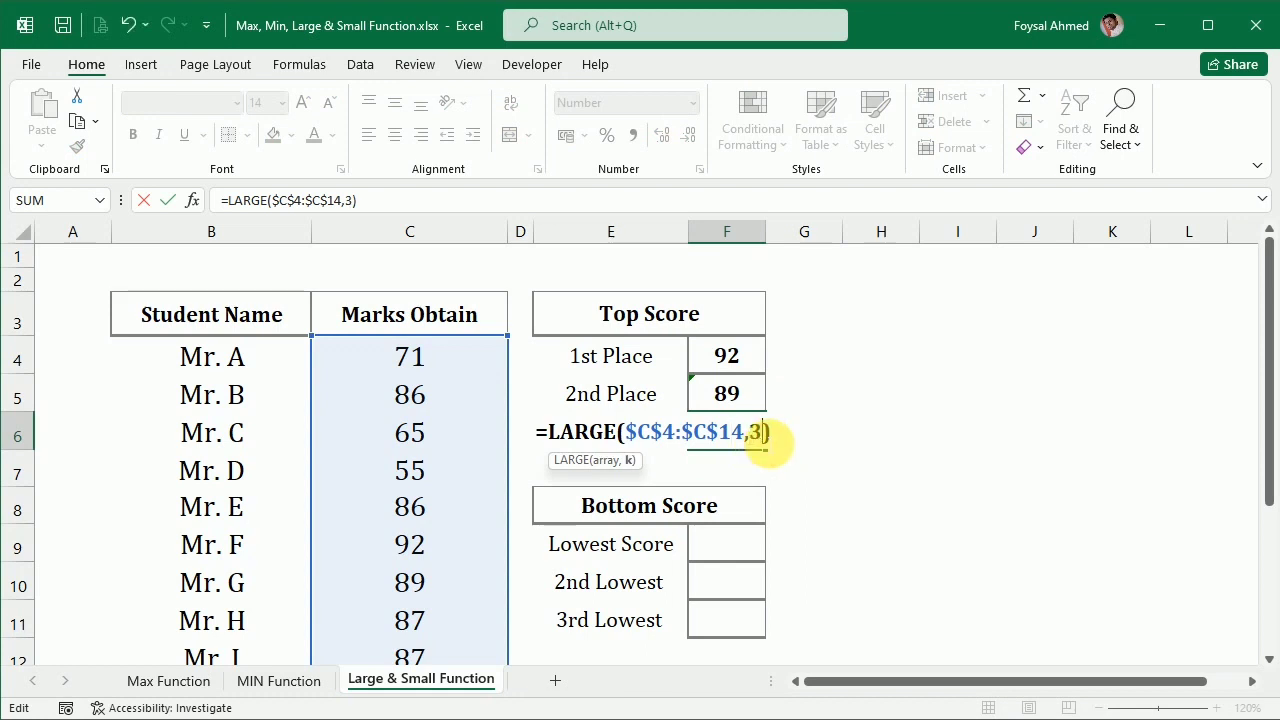
key("Return")
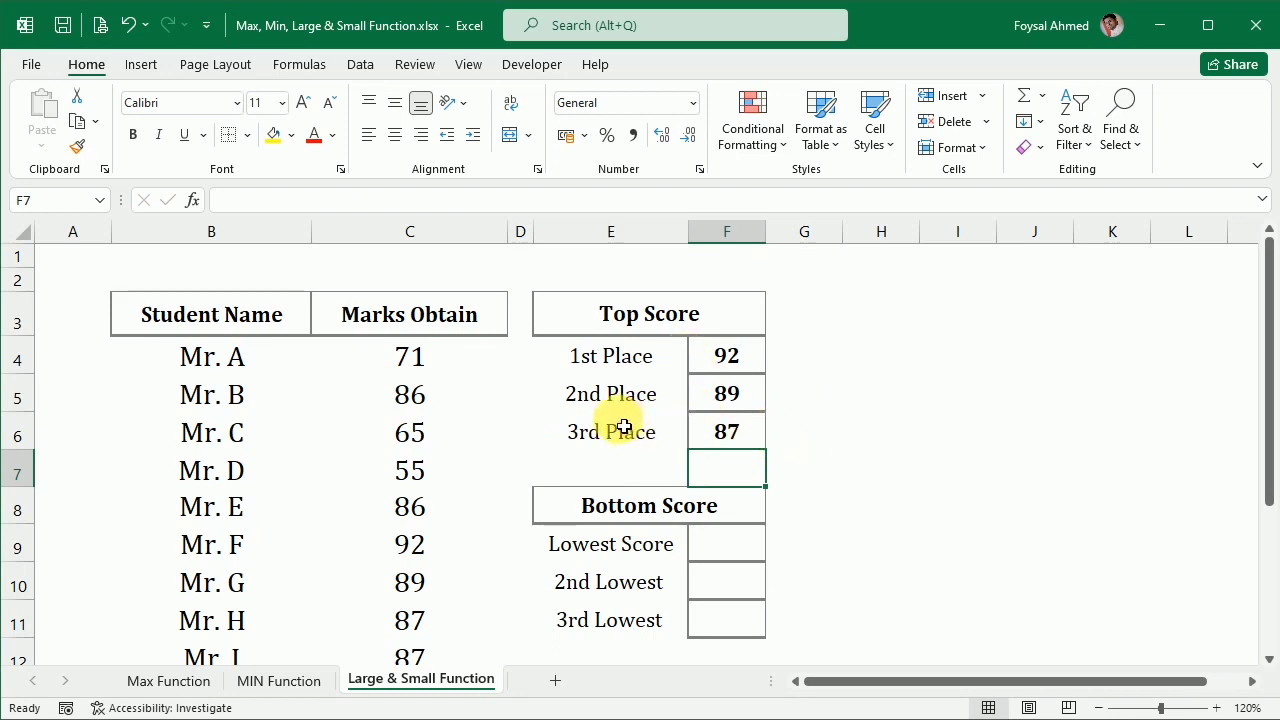
left_click(751, 372)
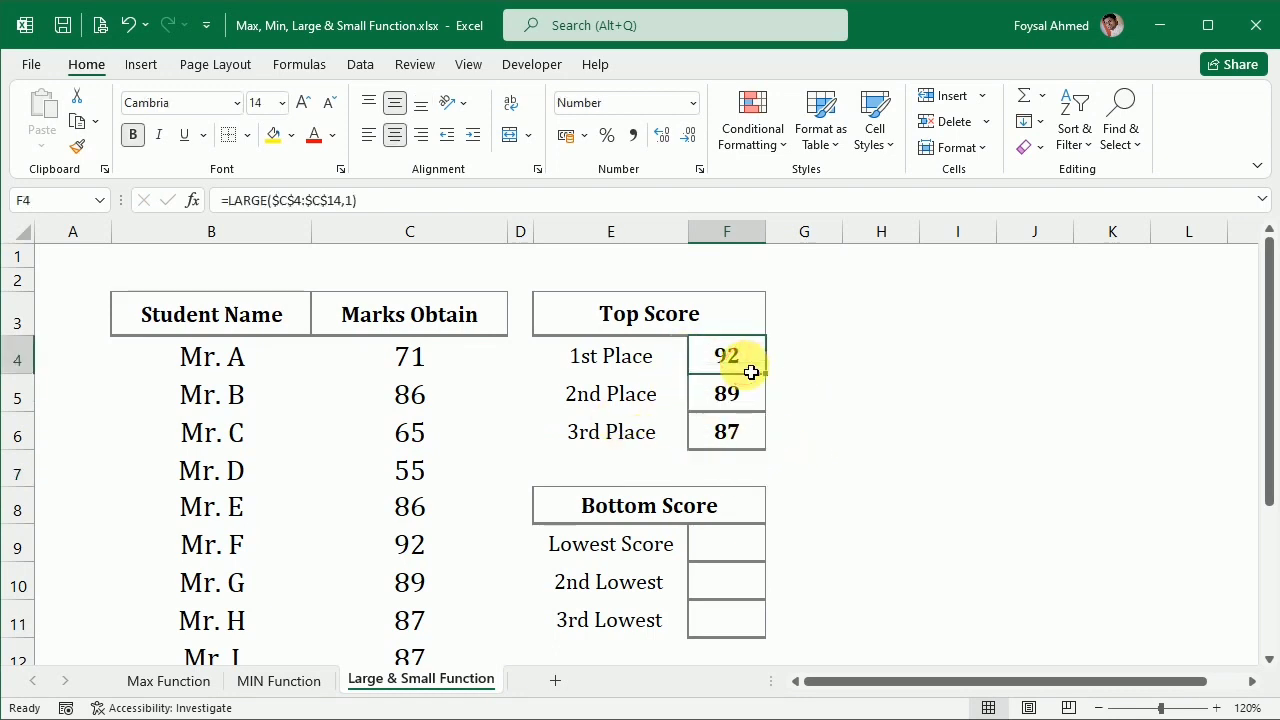
- Enter =SMALL($C$4:$C$14,1) in F9 to find the Lowest Score, using an absolute range for the marks
left_click(744, 552)
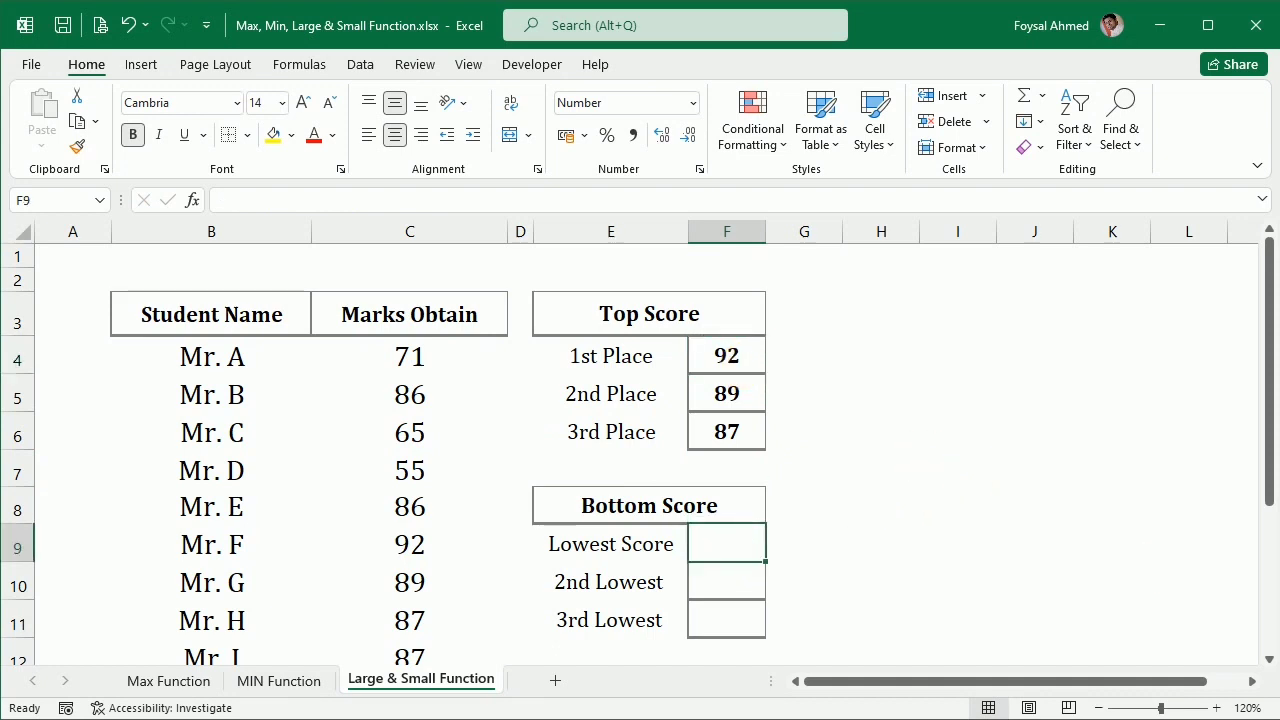
type("=small")
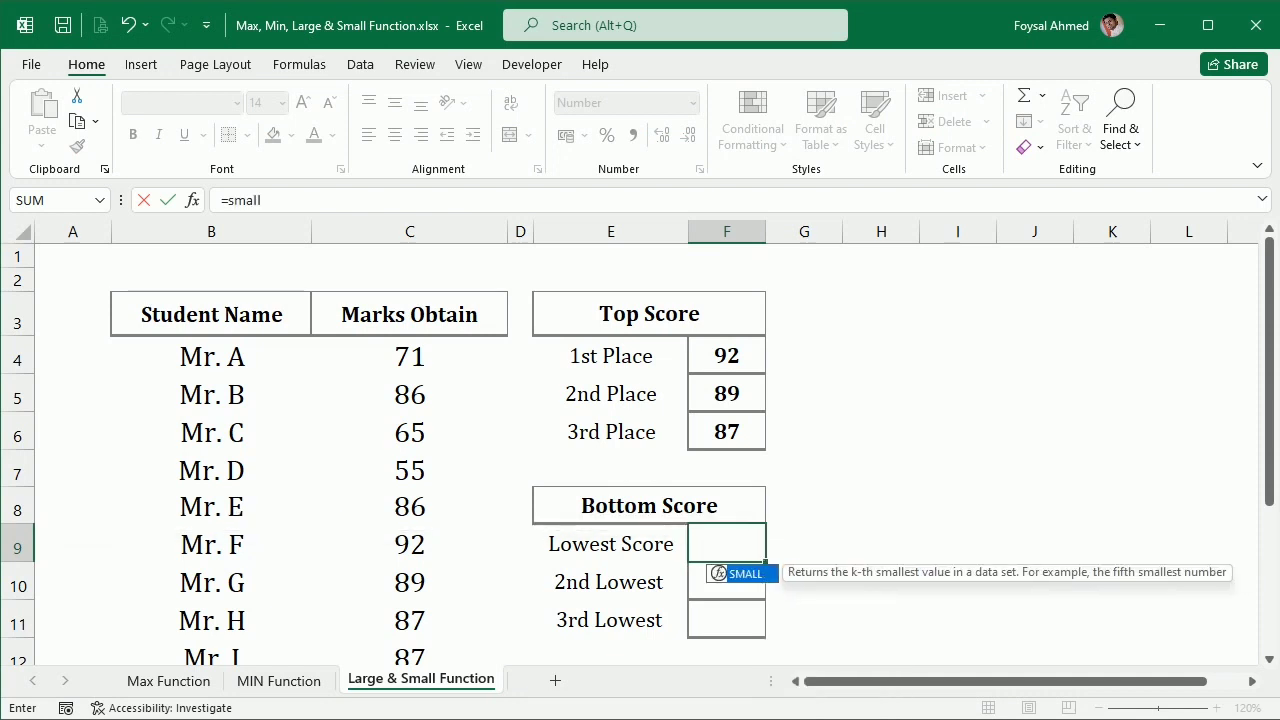
key("Tab")
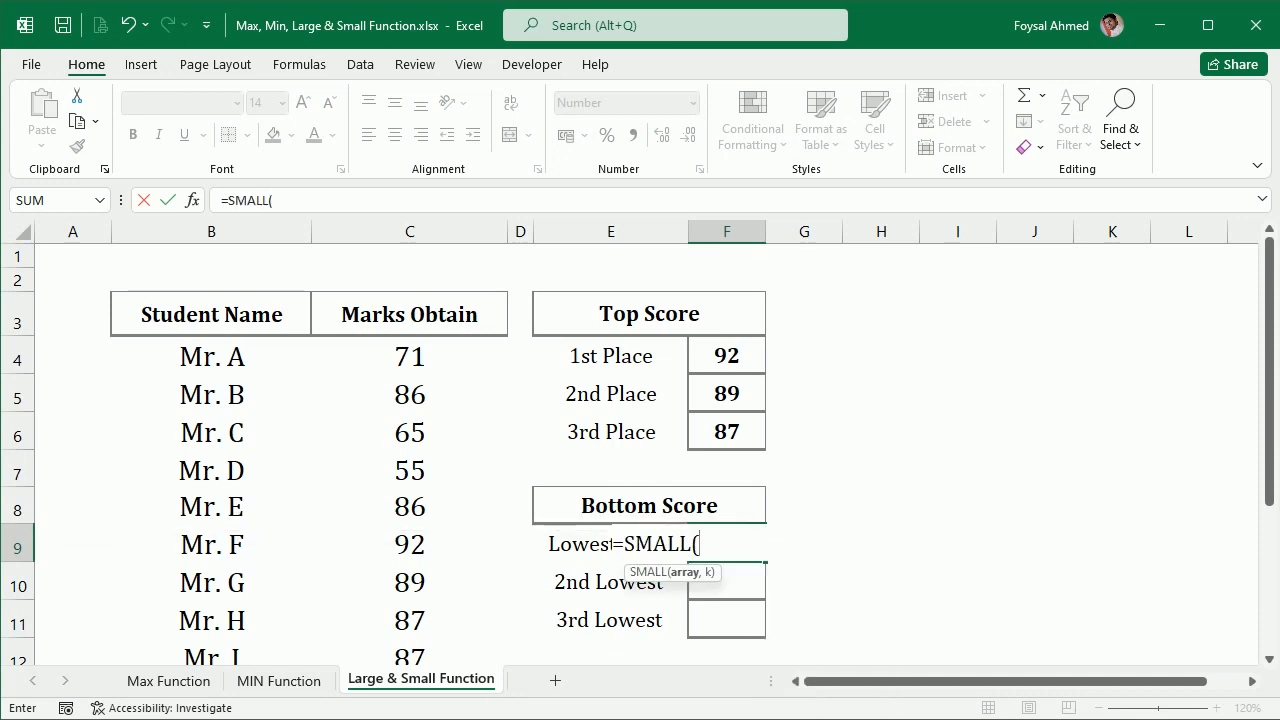
left_click_drag(712, 573, 955, 362)
left_click_drag(412, 354, 371, 640)
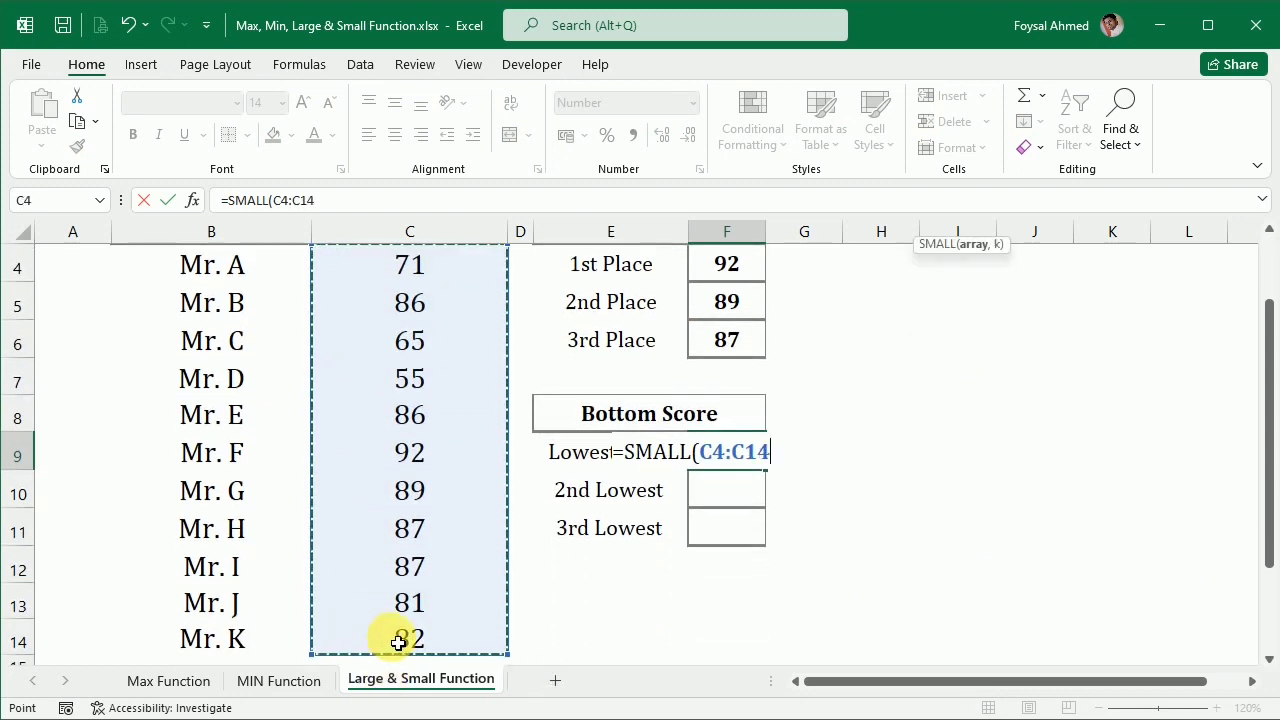
scroll(385, 639, "up", 1)
key("F4")
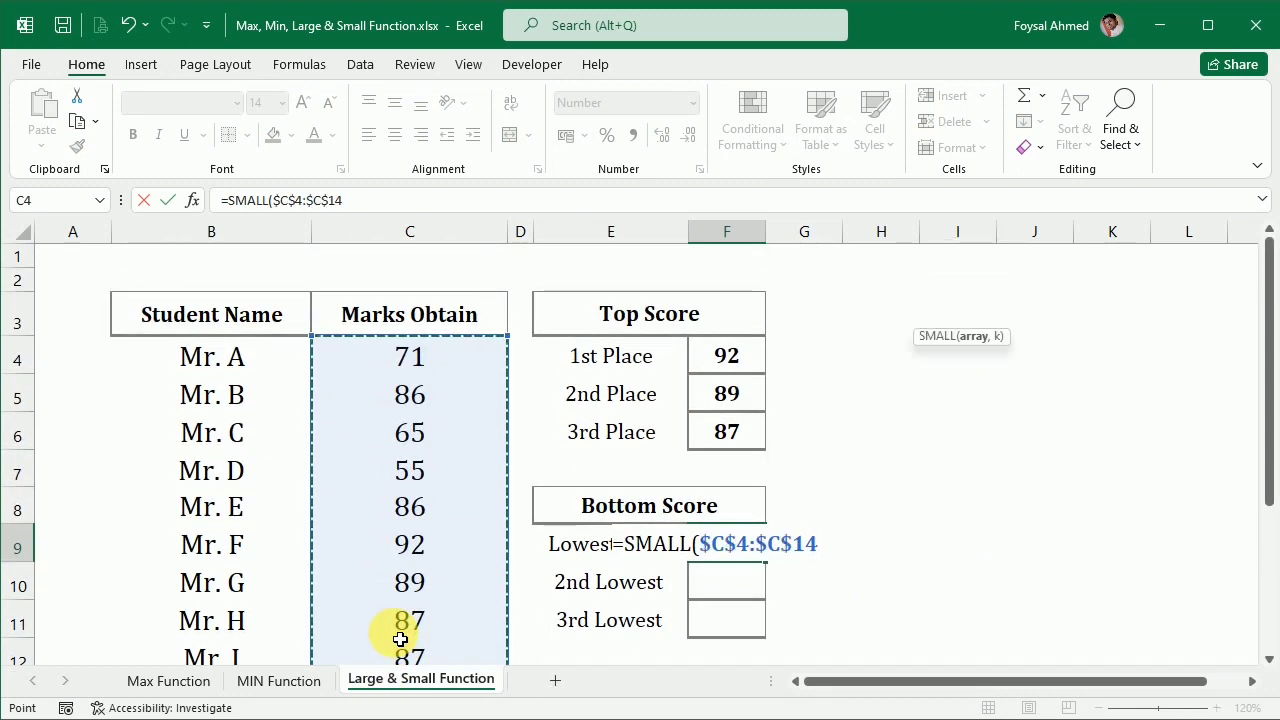
type(",")
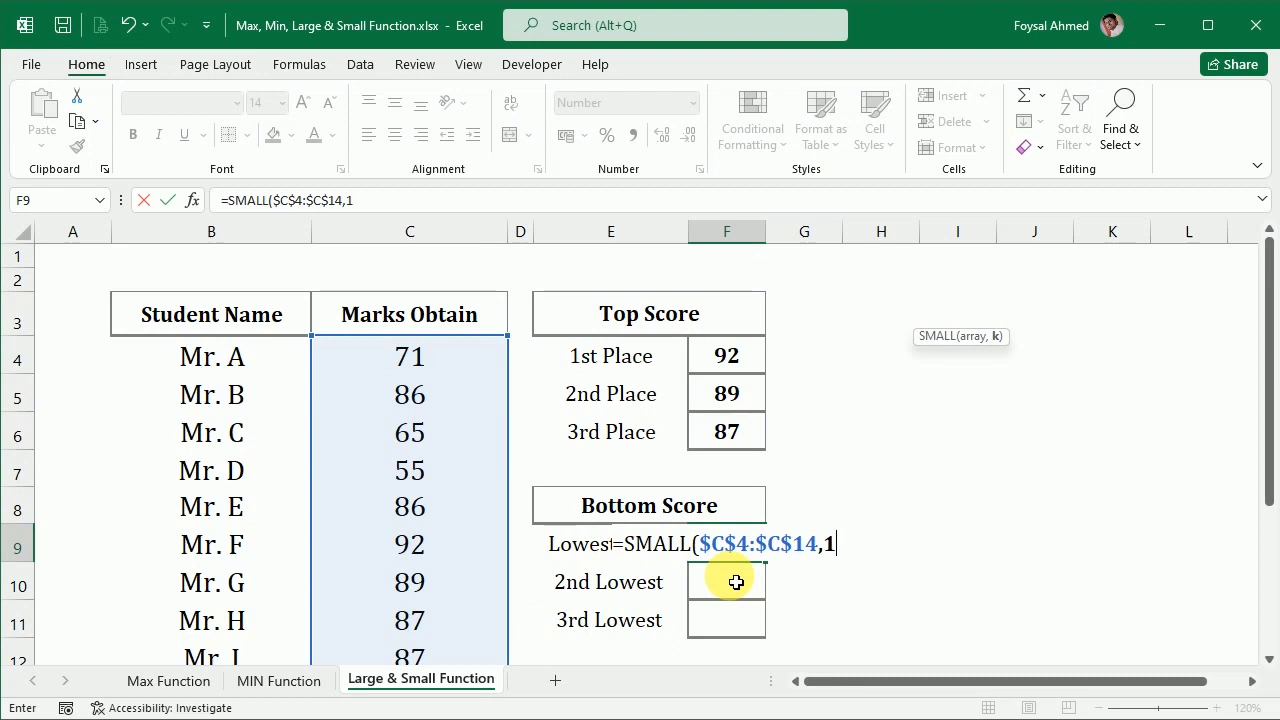
type("1)")
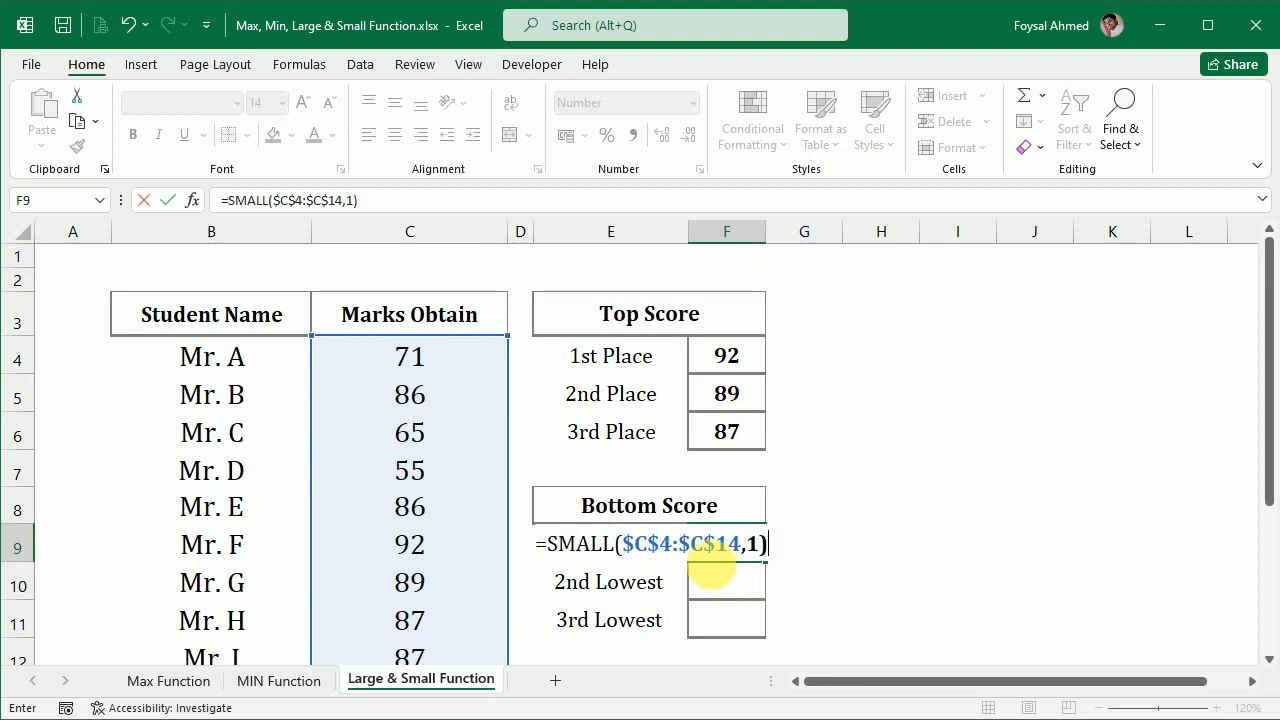
key("Return")
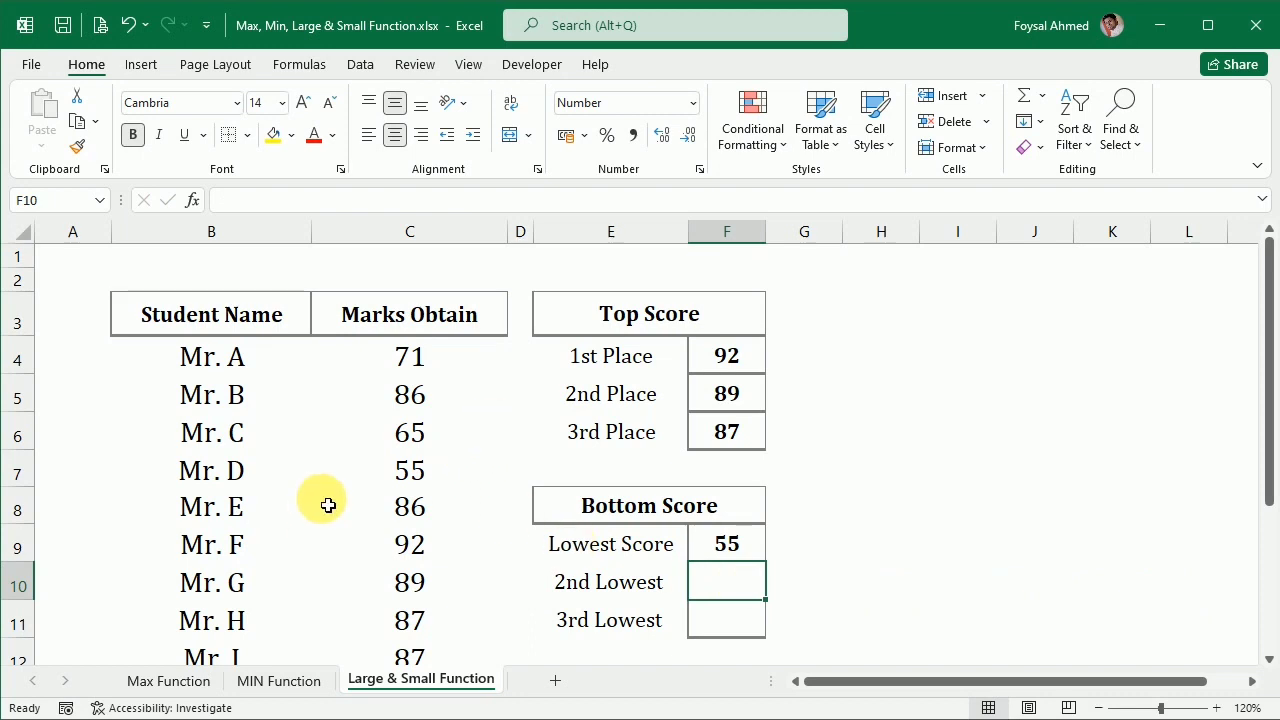
- Fill the SMALL formula from F9 down to F11 and change its k argument to 2 in F10 for 2nd Lowest
left_click_drag(731, 543, 735, 620)
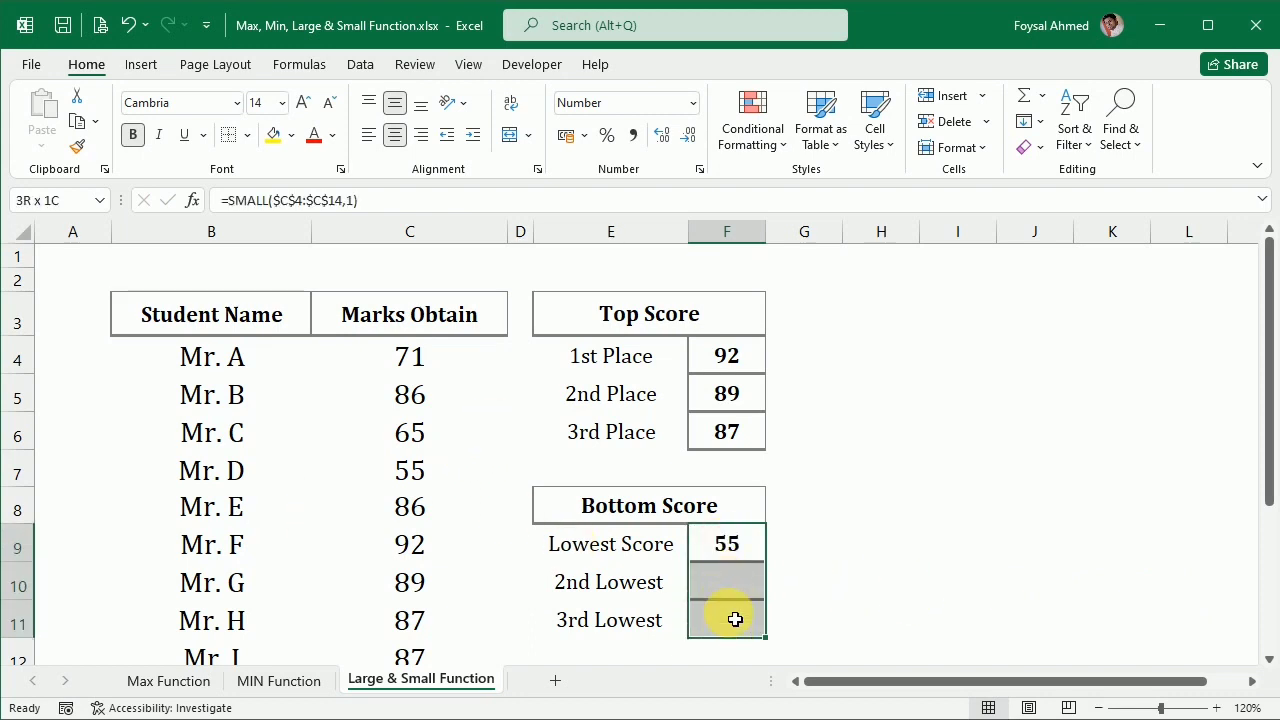
key("ctrl+d")
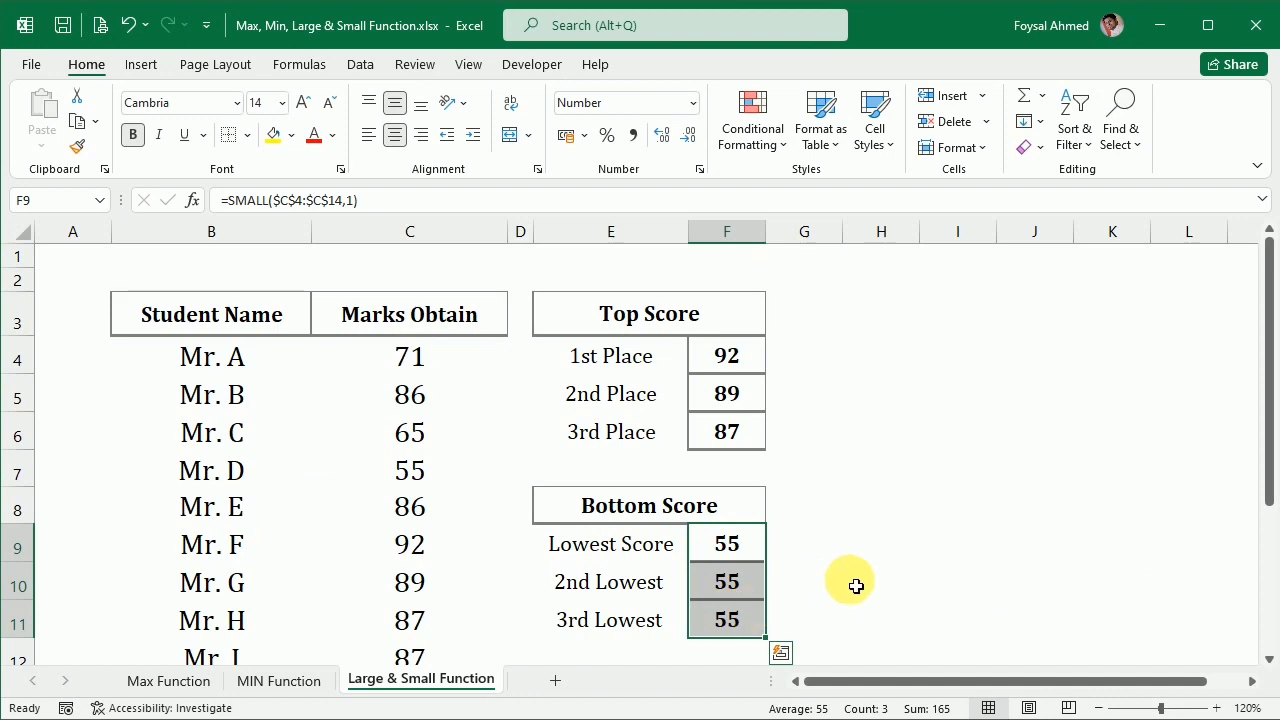
left_click(734, 586)
double_click(737, 586)
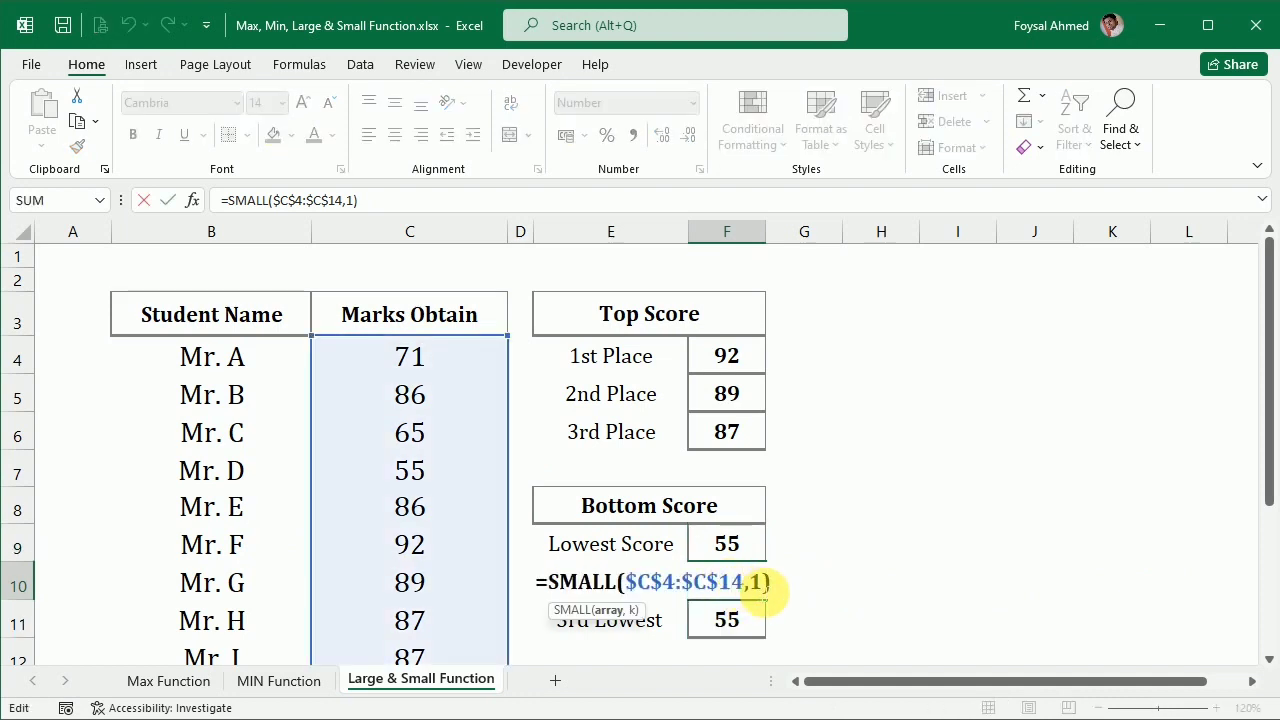
left_click_drag(764, 593, 754, 593)
type("2")
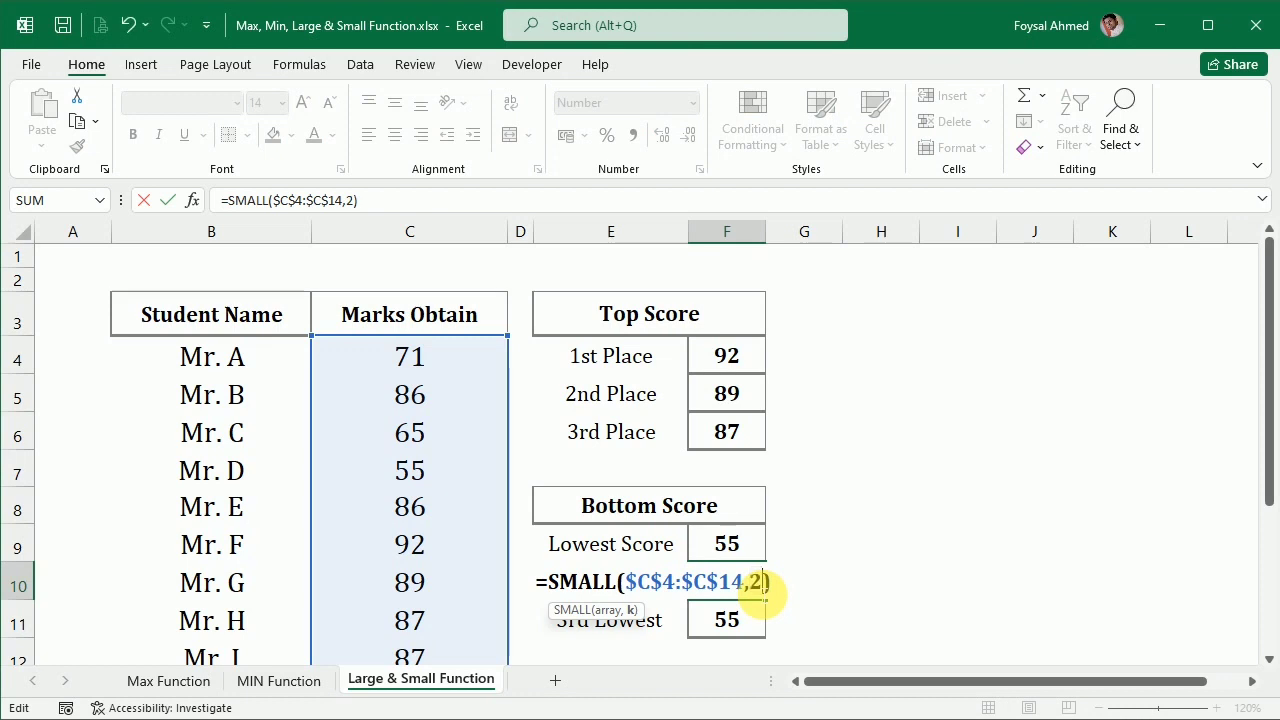
key("Return")
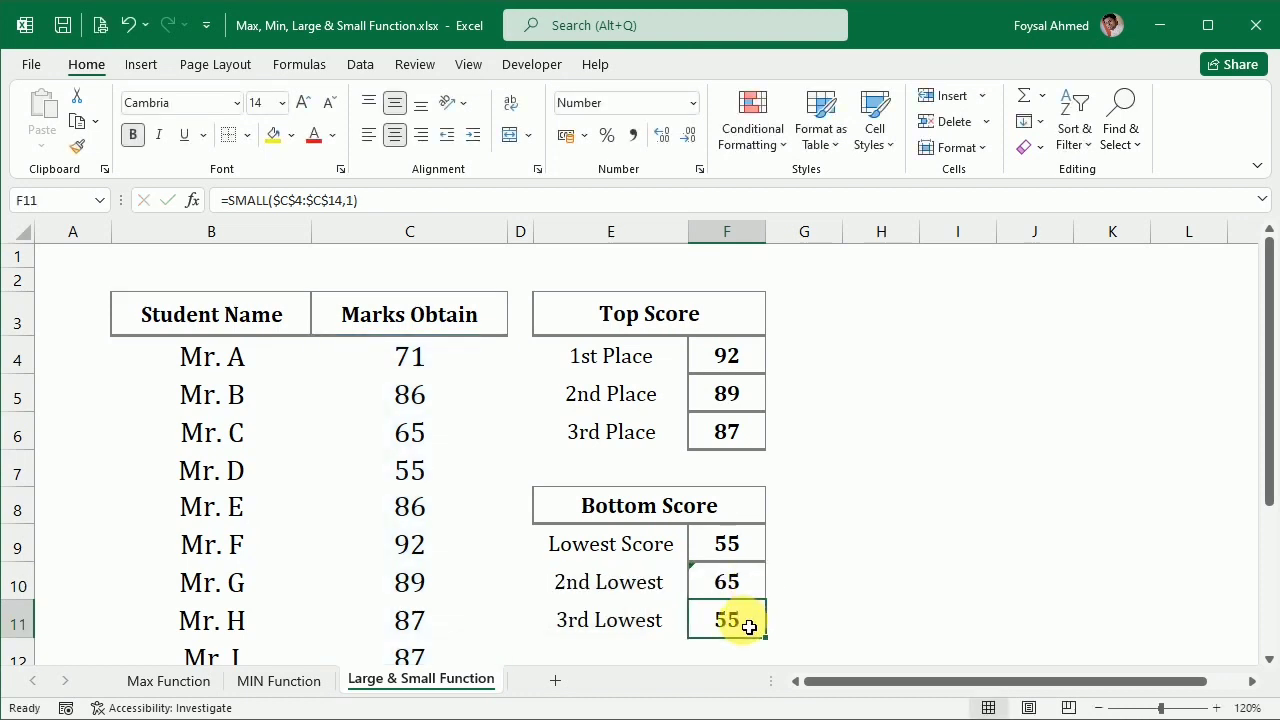
- Change the k argument of the SMALL formula in F11 to 3 for 3rd Lowest
left_click(363, 201)
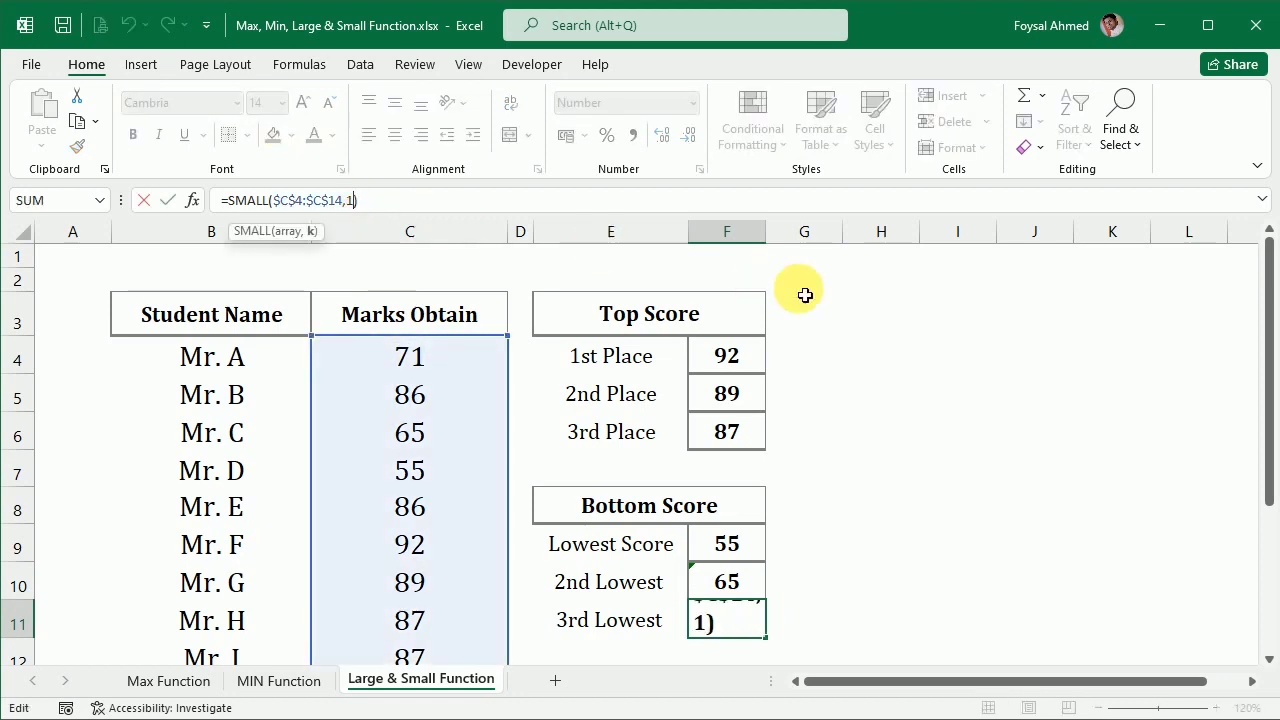
key("BackSpace")
key("Return")
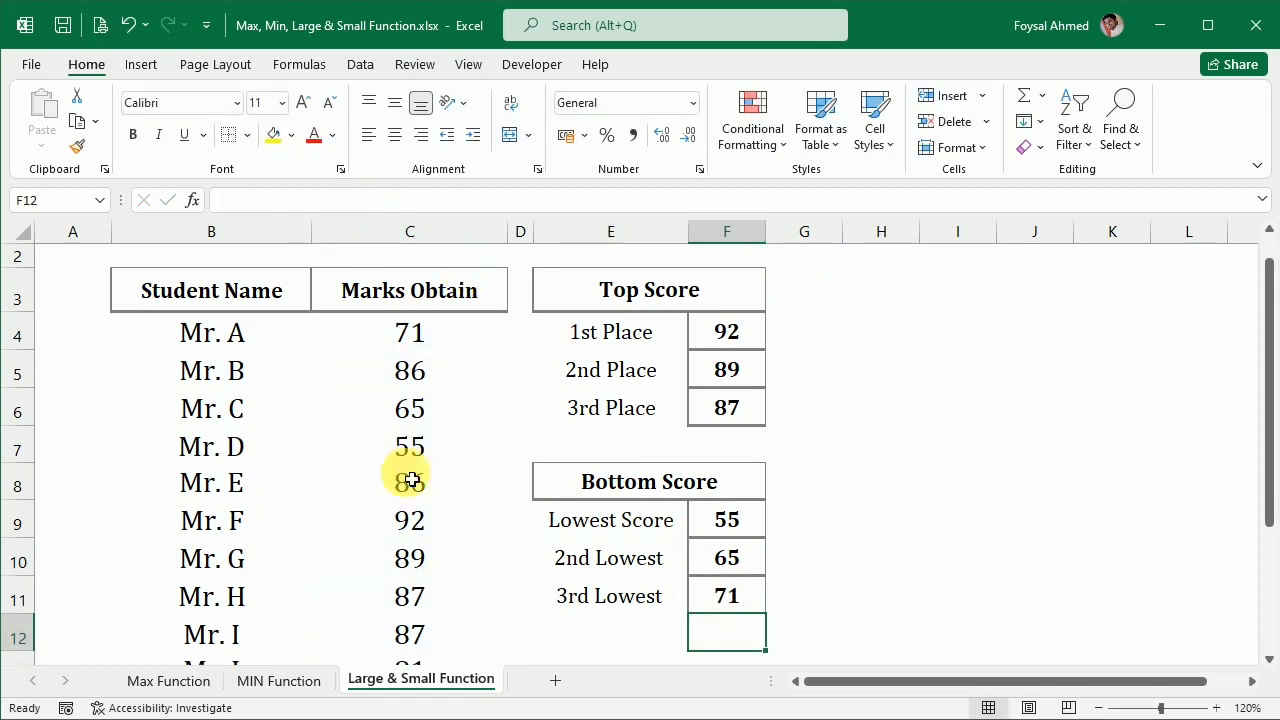
scroll(563, 595, "up", 1)
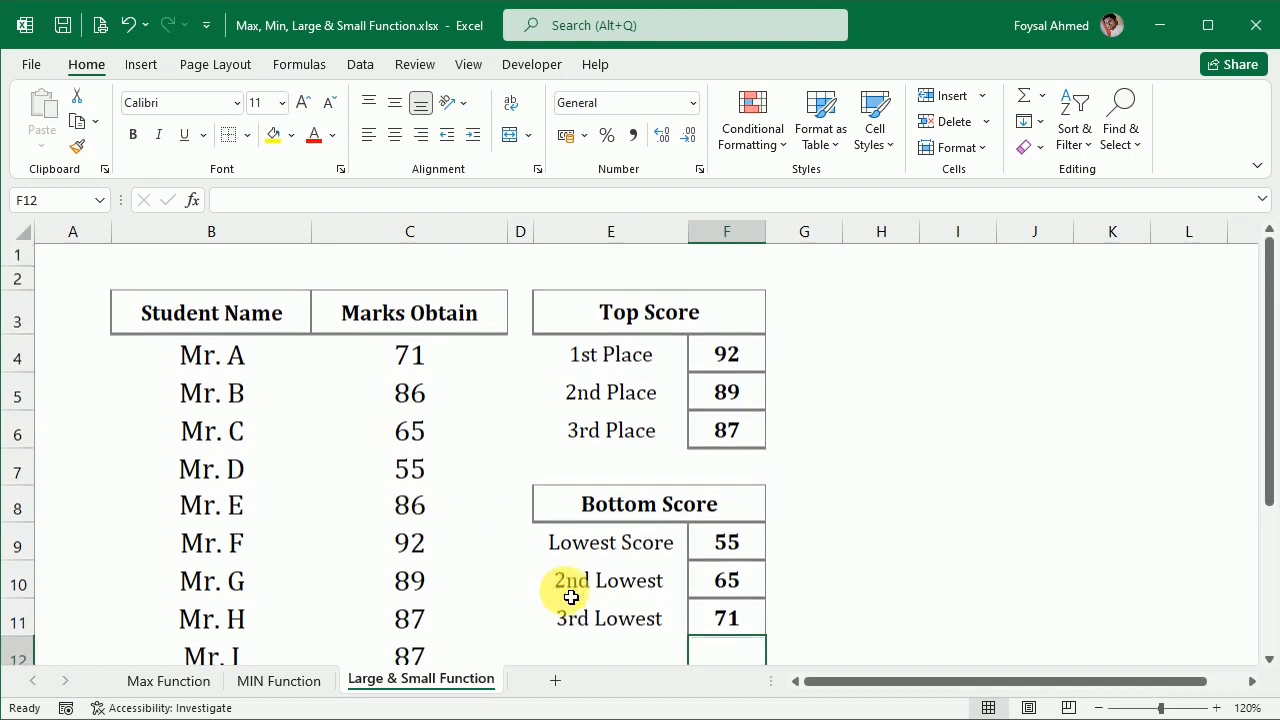
- Change the marks in C4 to 68 and check the 3rd Lowest formula in F11
left_click(418, 361)
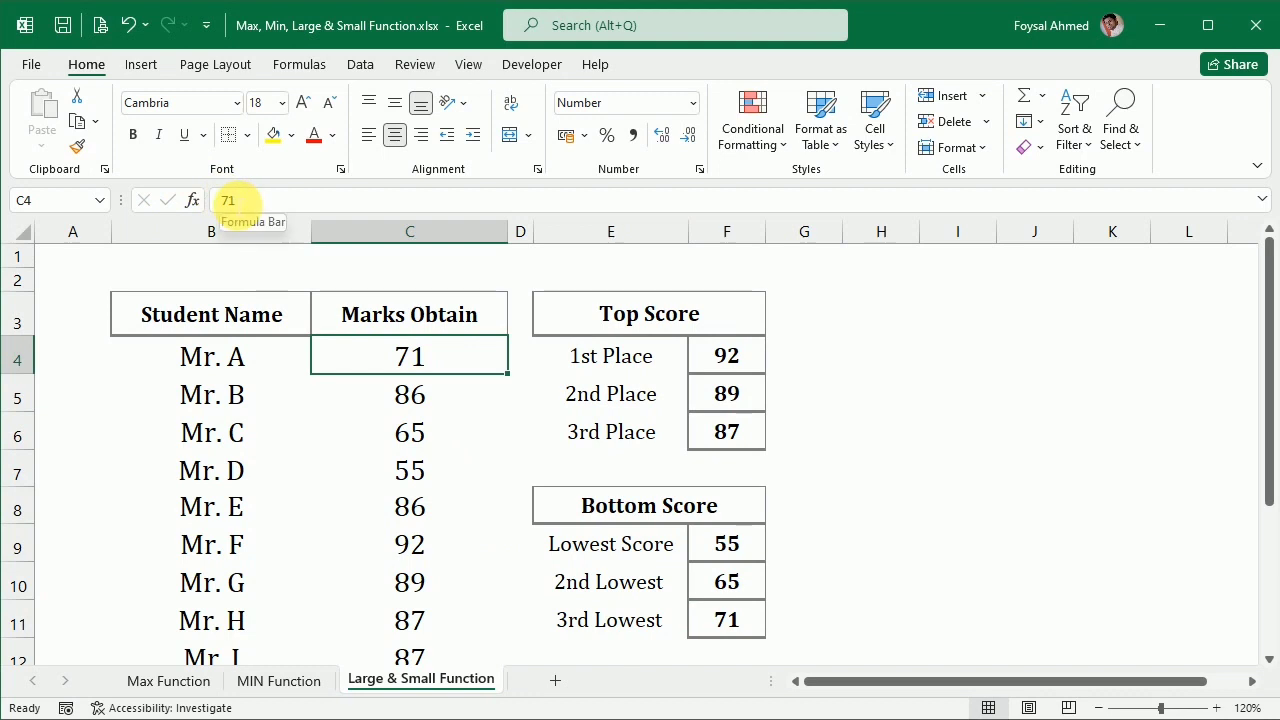
left_click(250, 200)
double_click(250, 200)
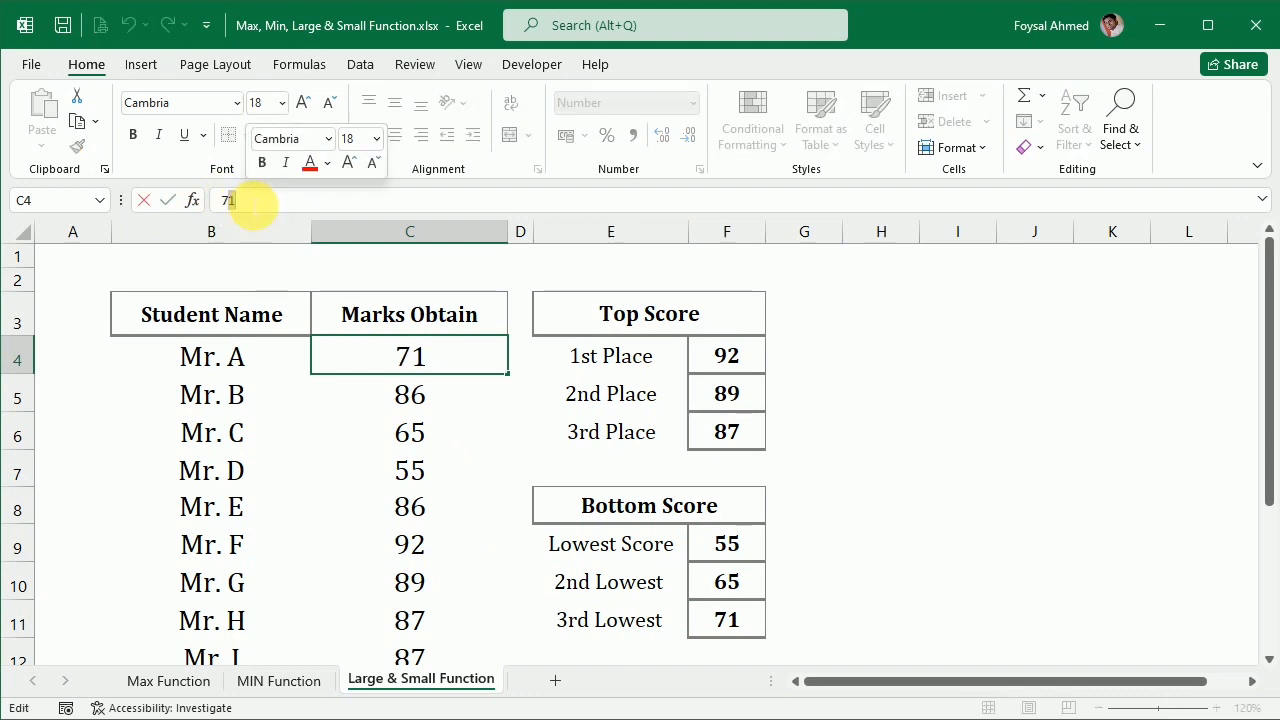
key("BackSpace")
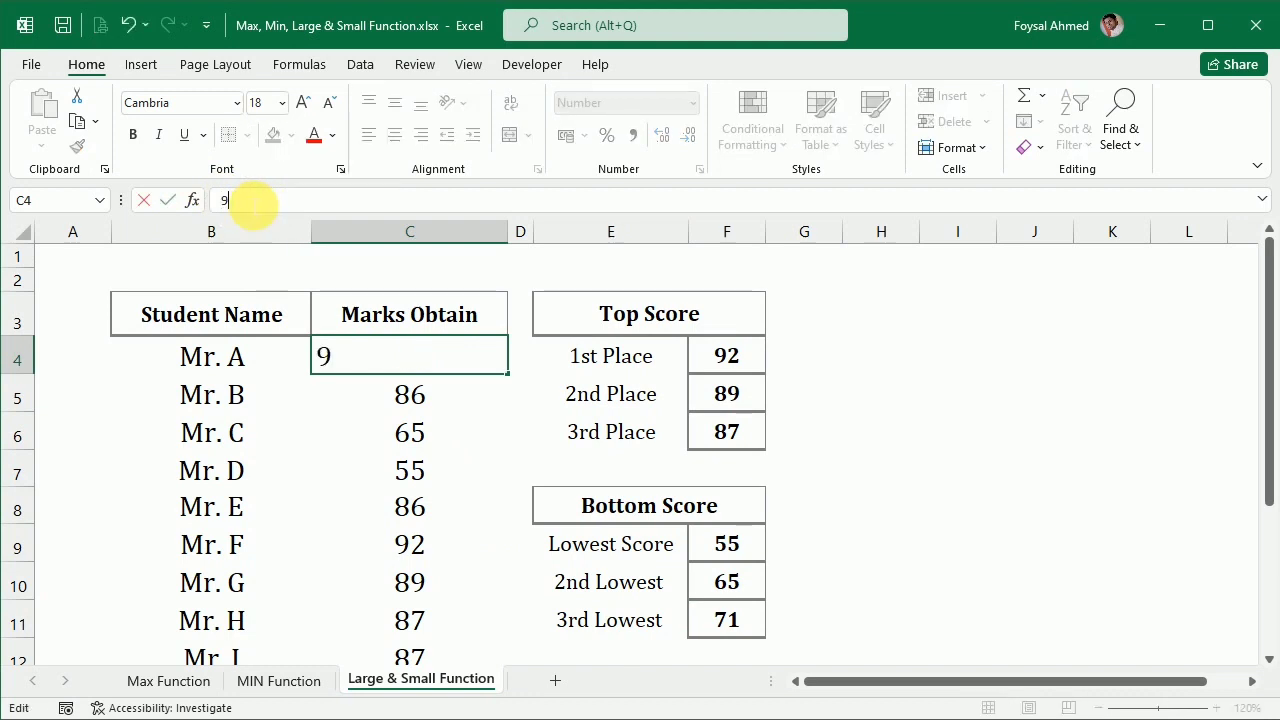
key("BackSpace")
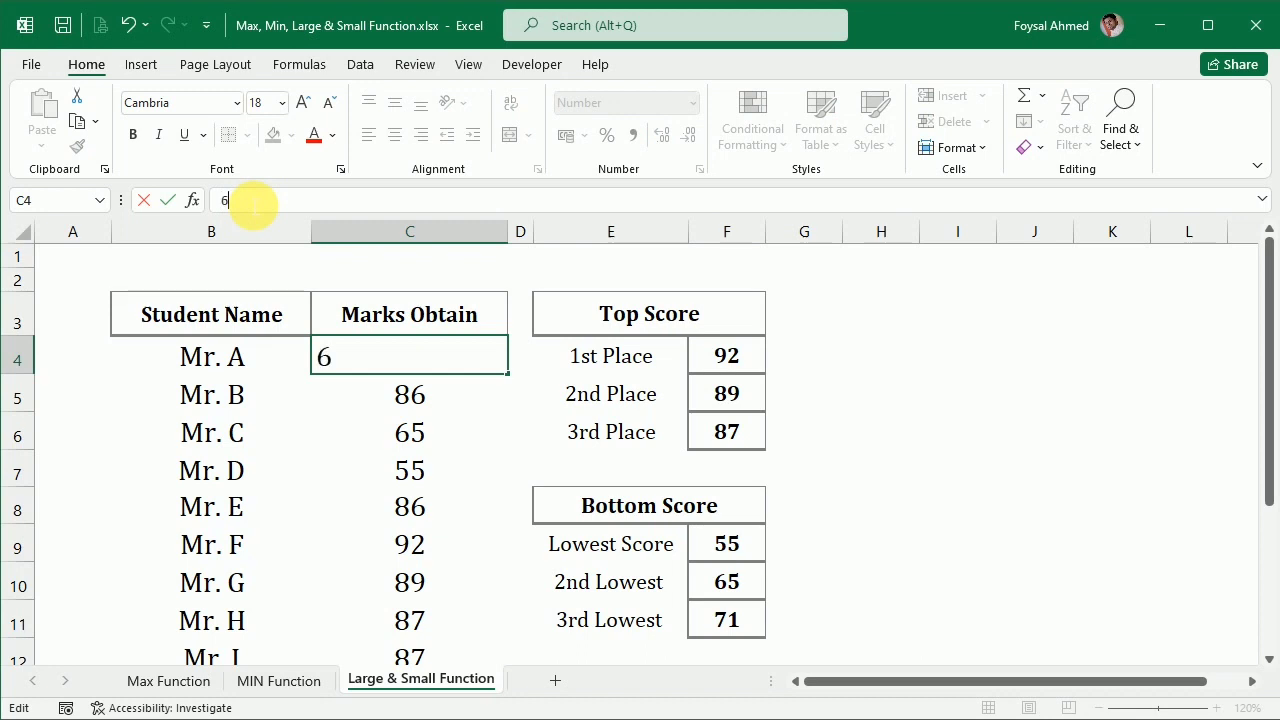
key("Return")
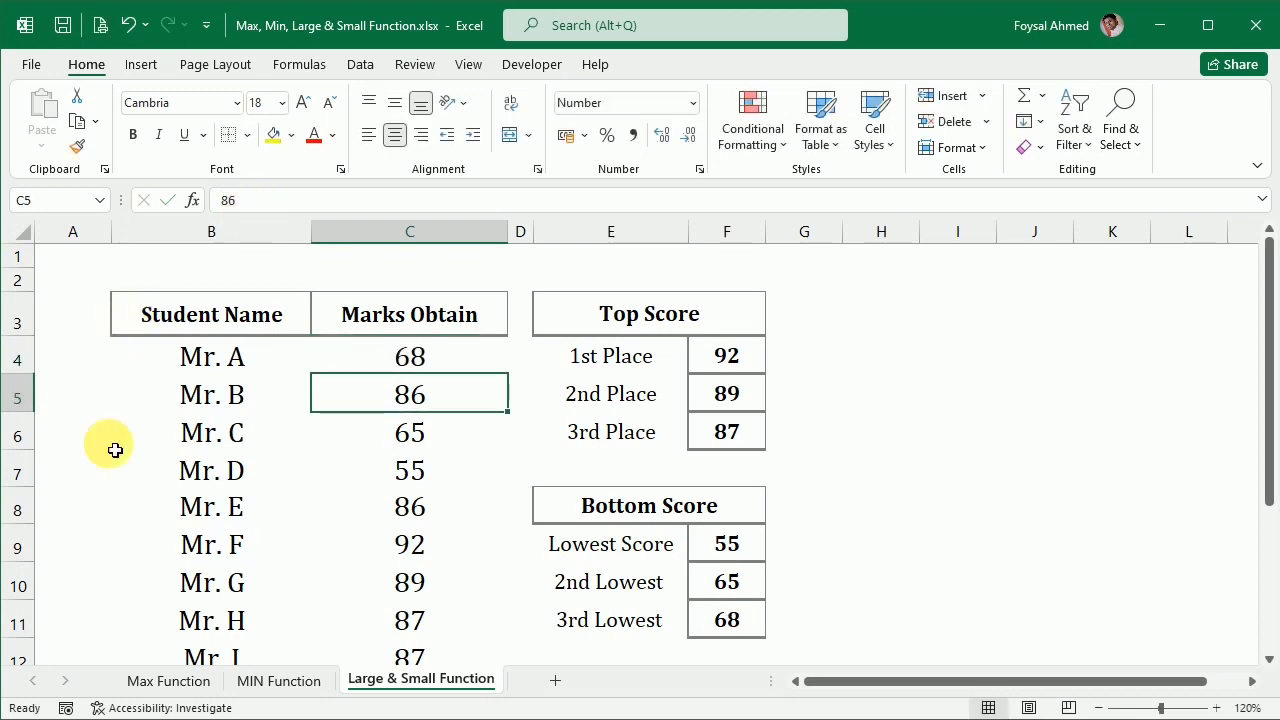
left_click(754, 618)
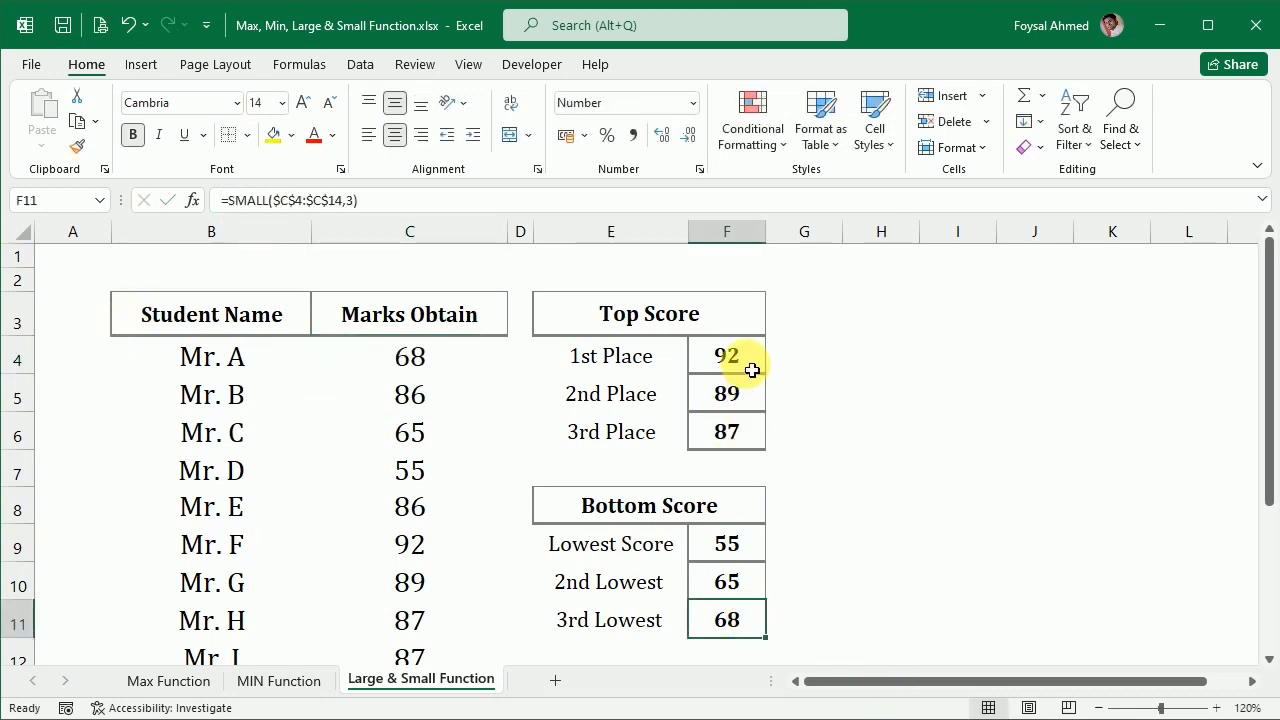
- Change the marks in C9 to 90 and check the 1st Place formula in F4
left_click(410, 552)
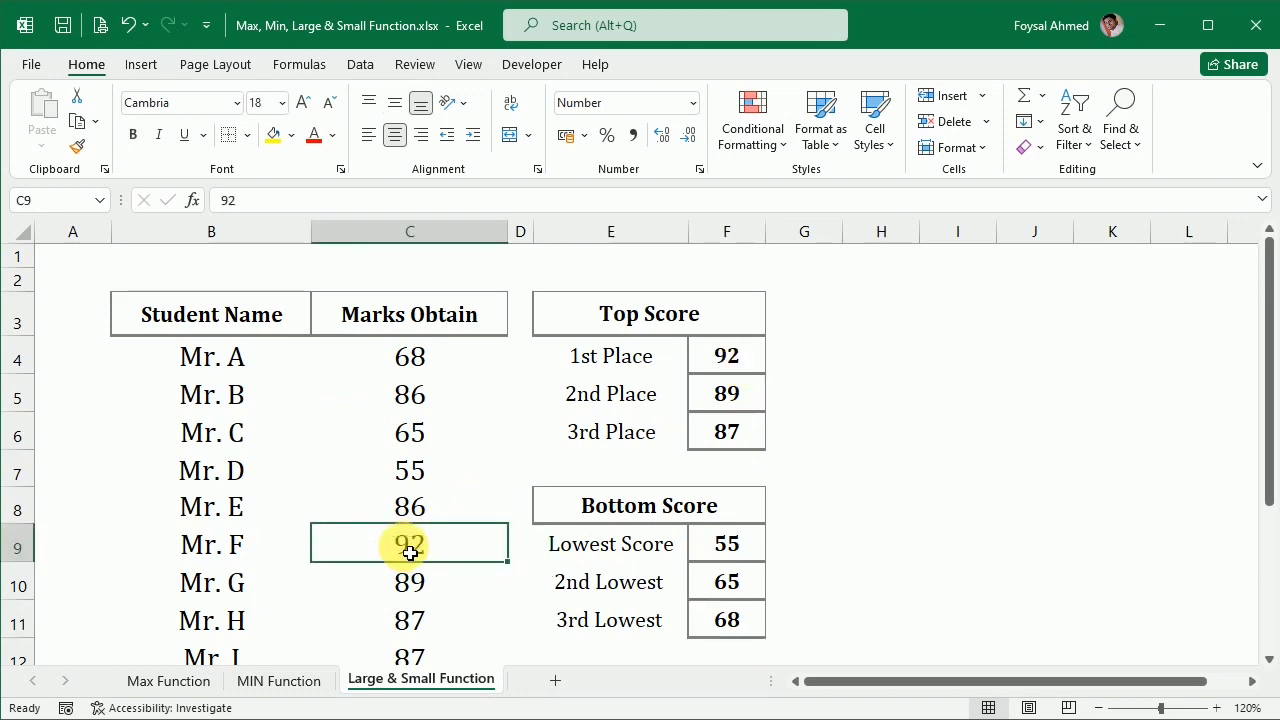
type("90-")
key("BackSpace")
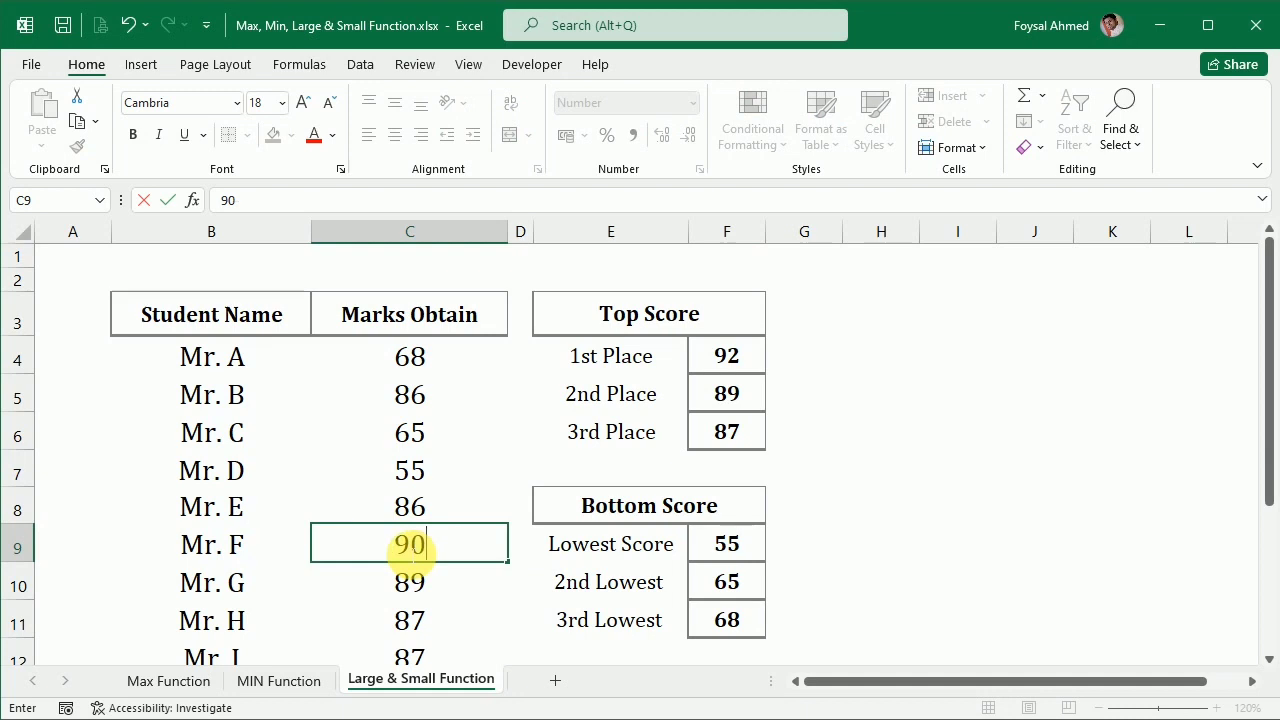
key("Return")
left_click(728, 352)
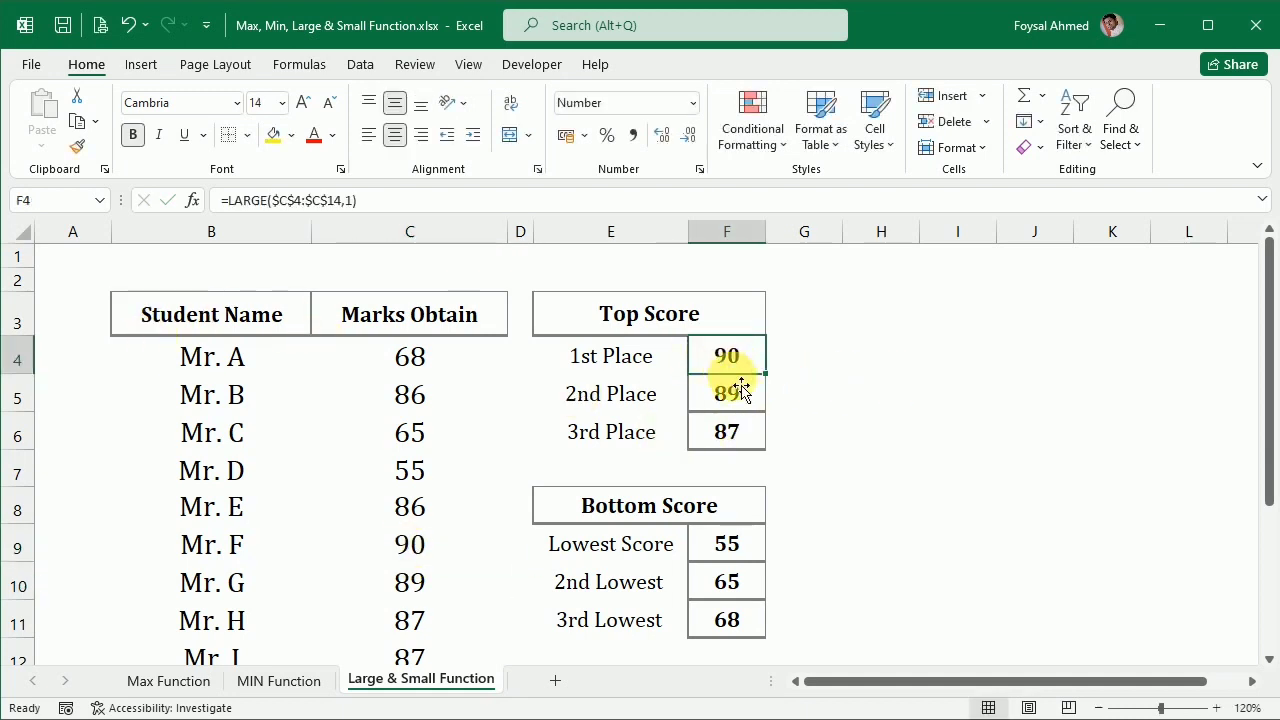
- Enter =MAX(C4:C14) in H4 and compare it with the 1st Place score in F4
left_click(876, 361)
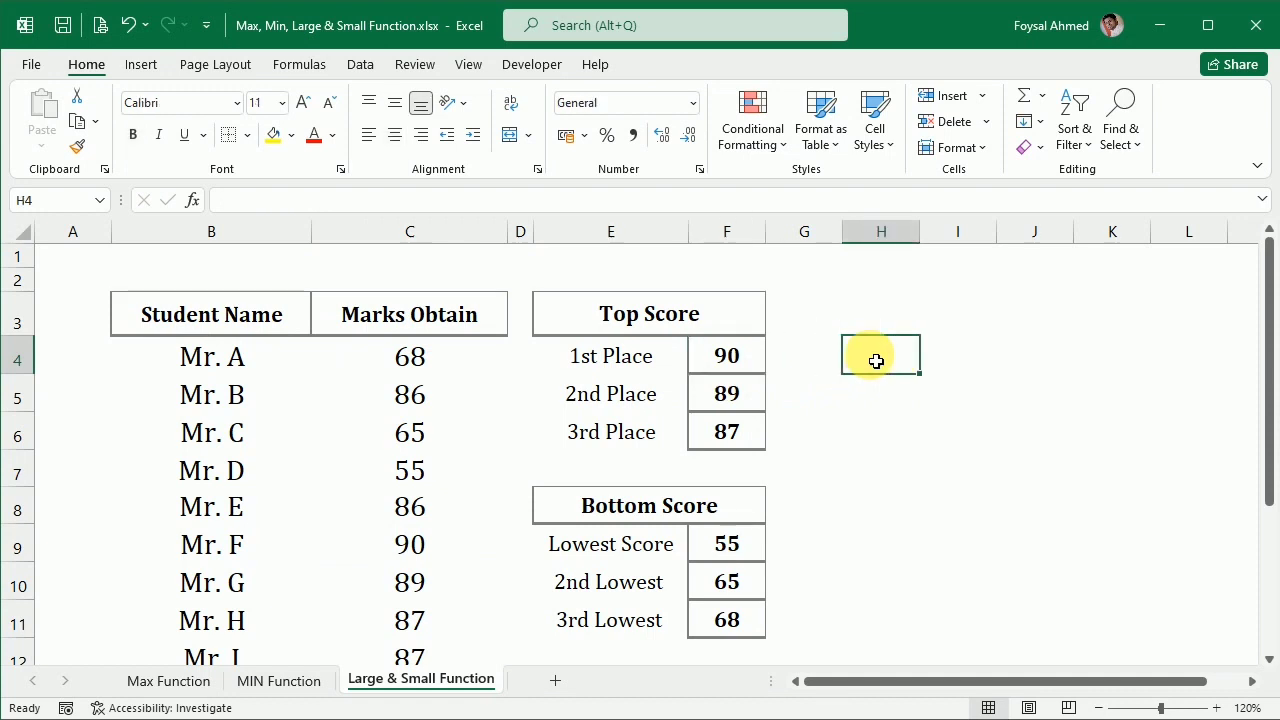
type("=max")
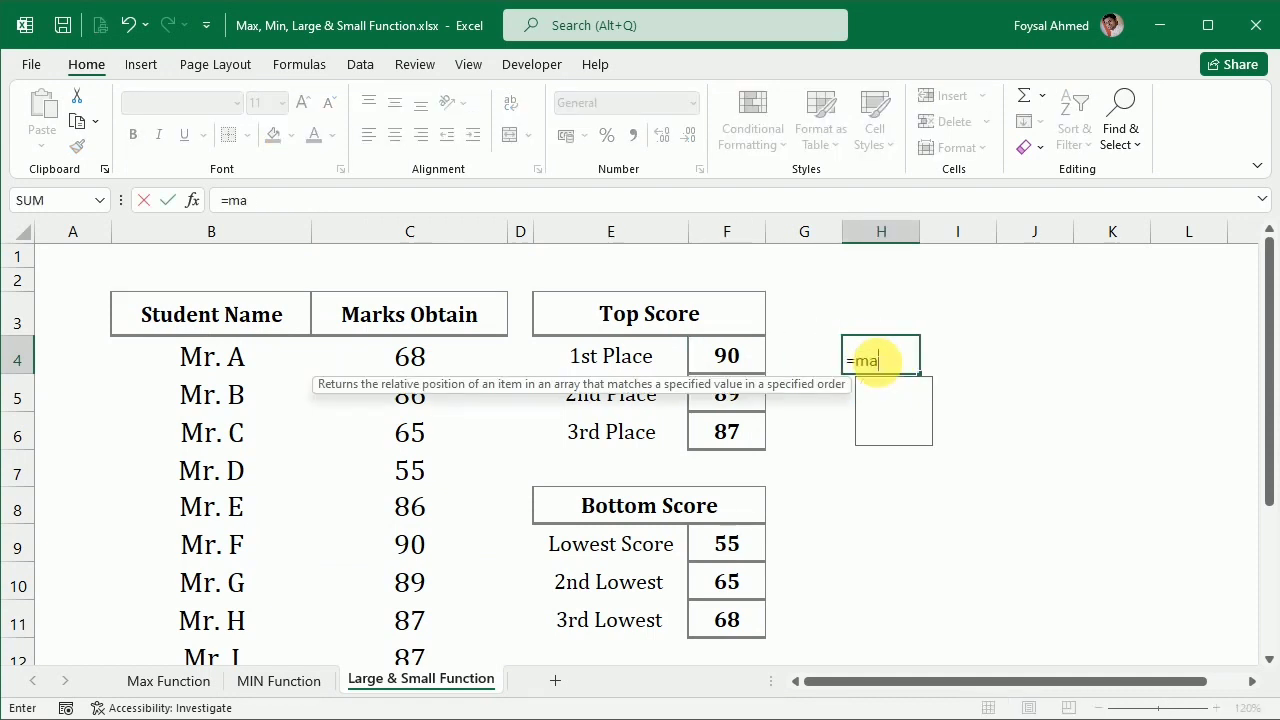
key("Tab")
left_click_drag(438, 368, 408, 626)
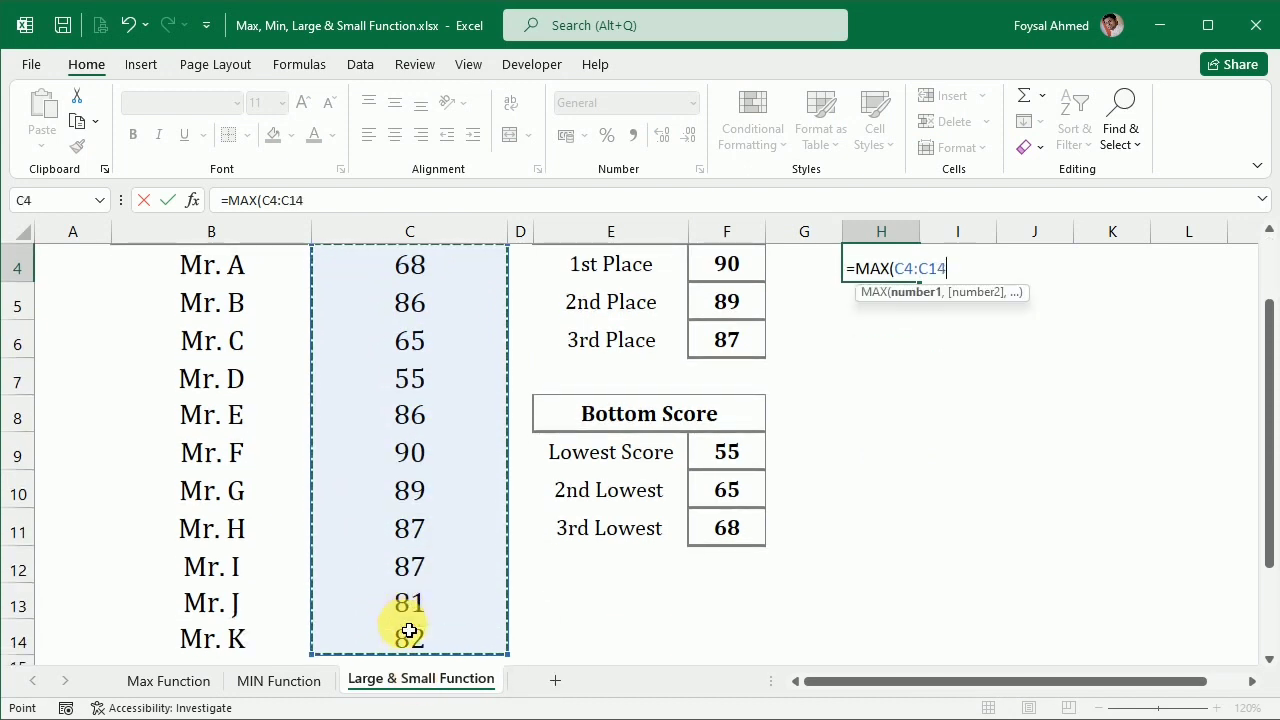
scroll(408, 614, "up", 1)
key("Return")
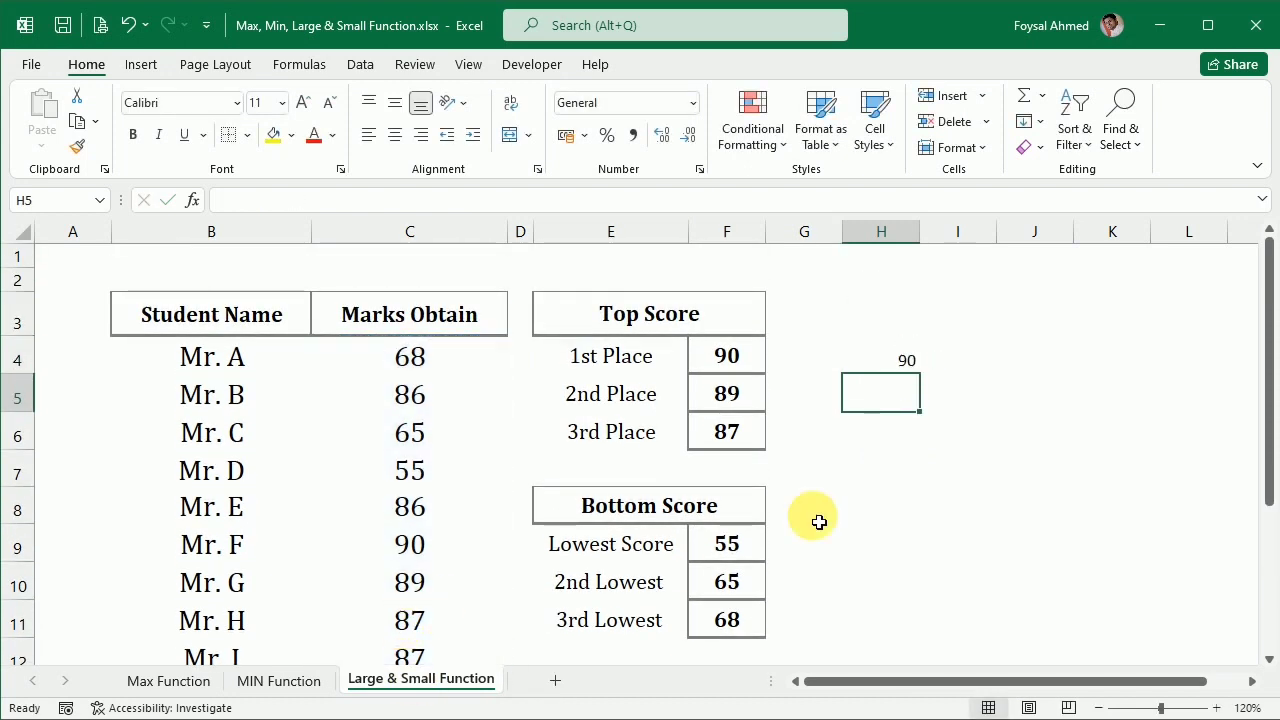
left_click(910, 356)
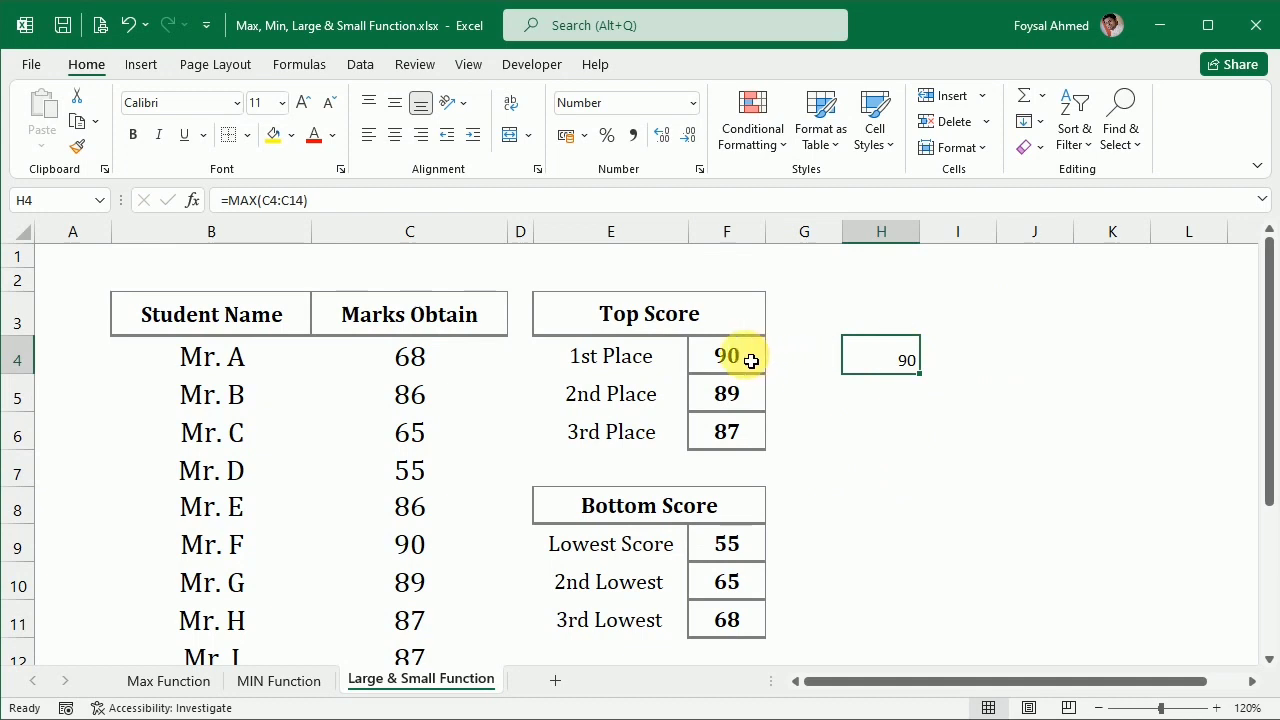
left_click(645, 362)
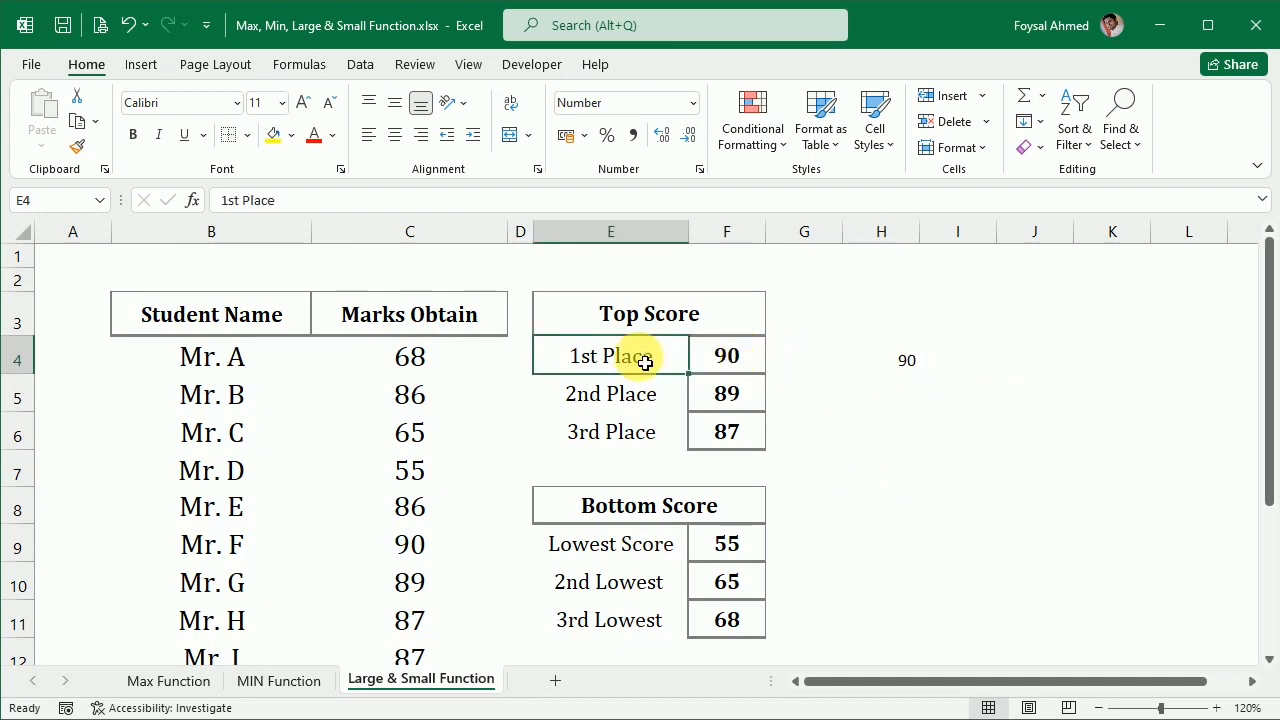
left_click(878, 362)
- Enter Min in H9 and add an equals sign in front so the cell holds =Min
left_click(866, 545)
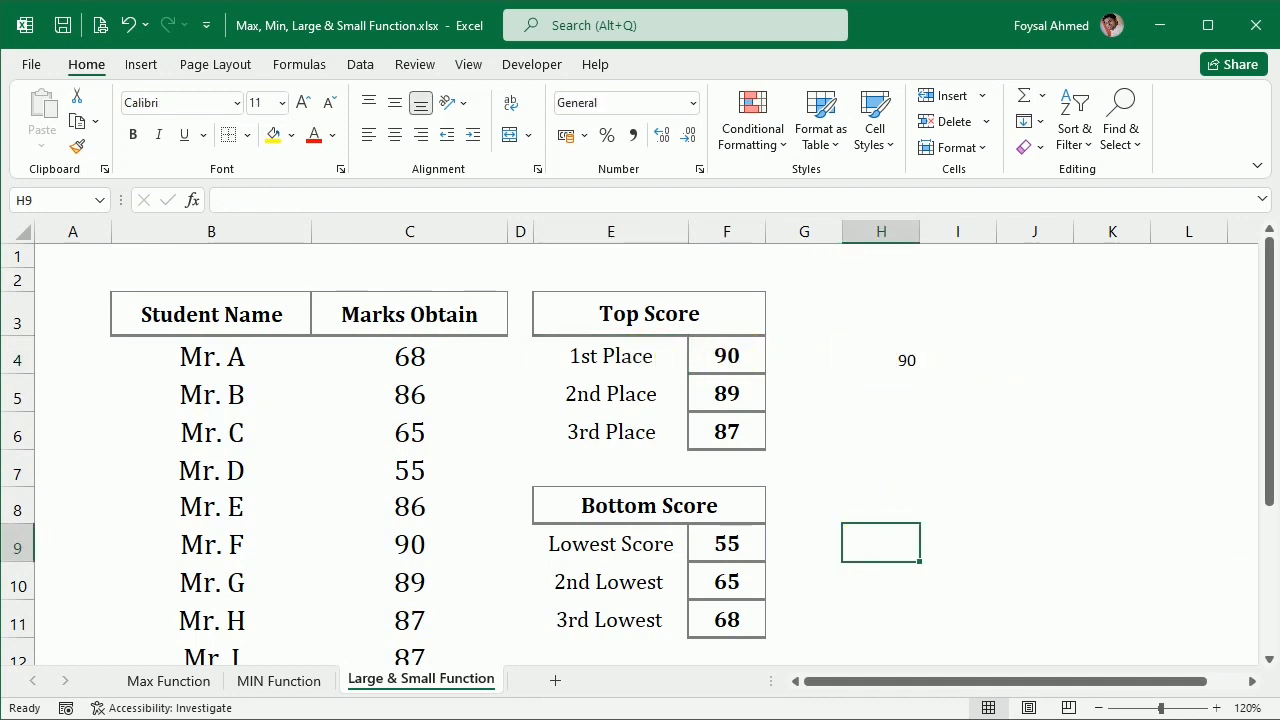
type("Min")
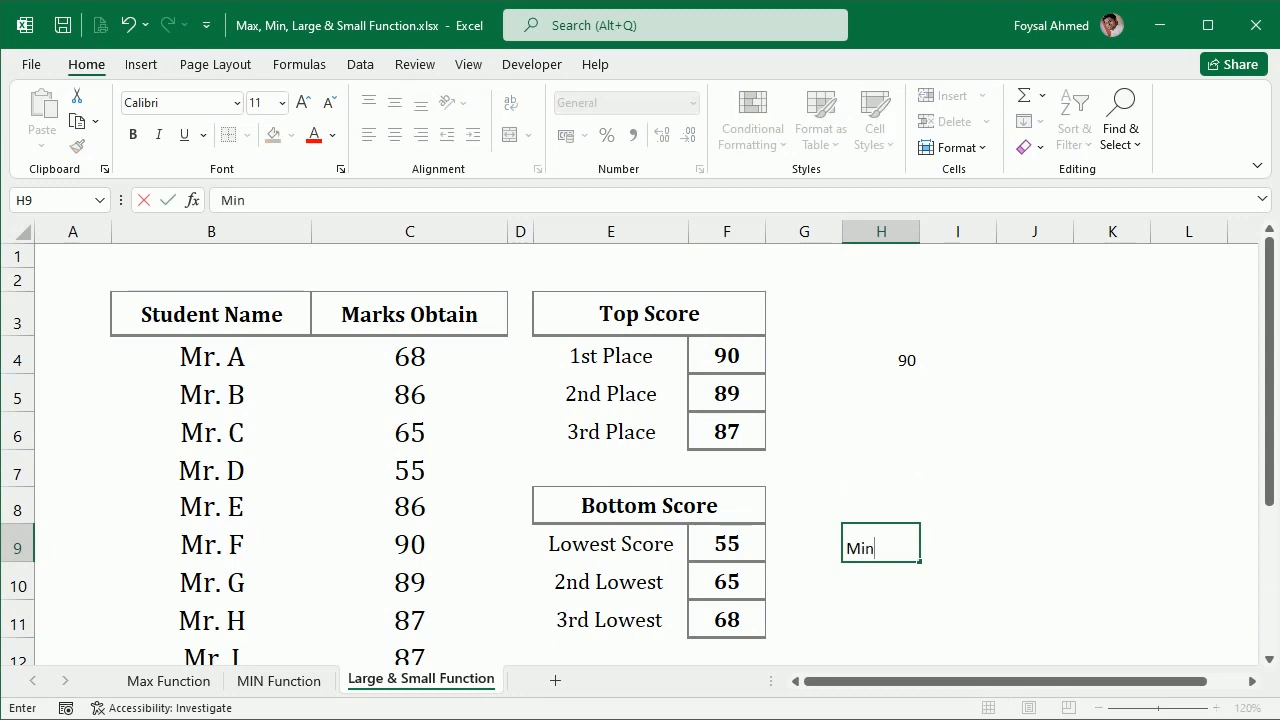
key("Tab")
left_click(855, 543)
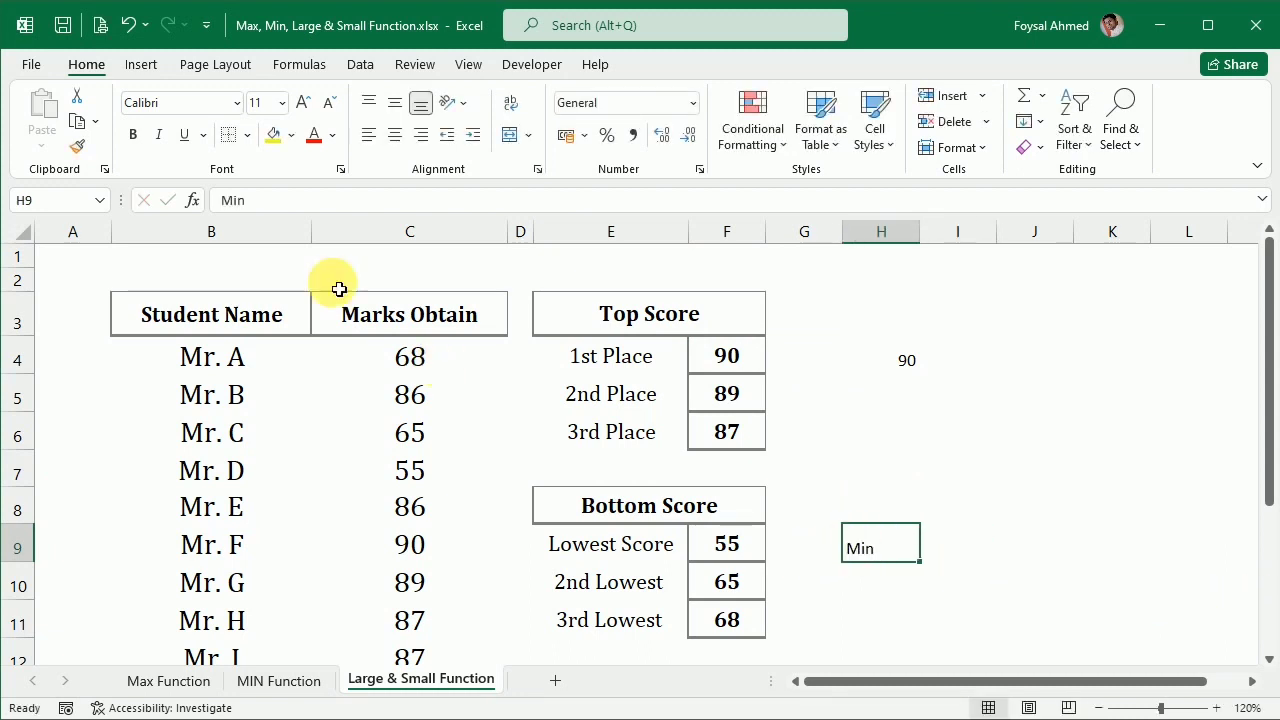
left_click(226, 200)
type("=")
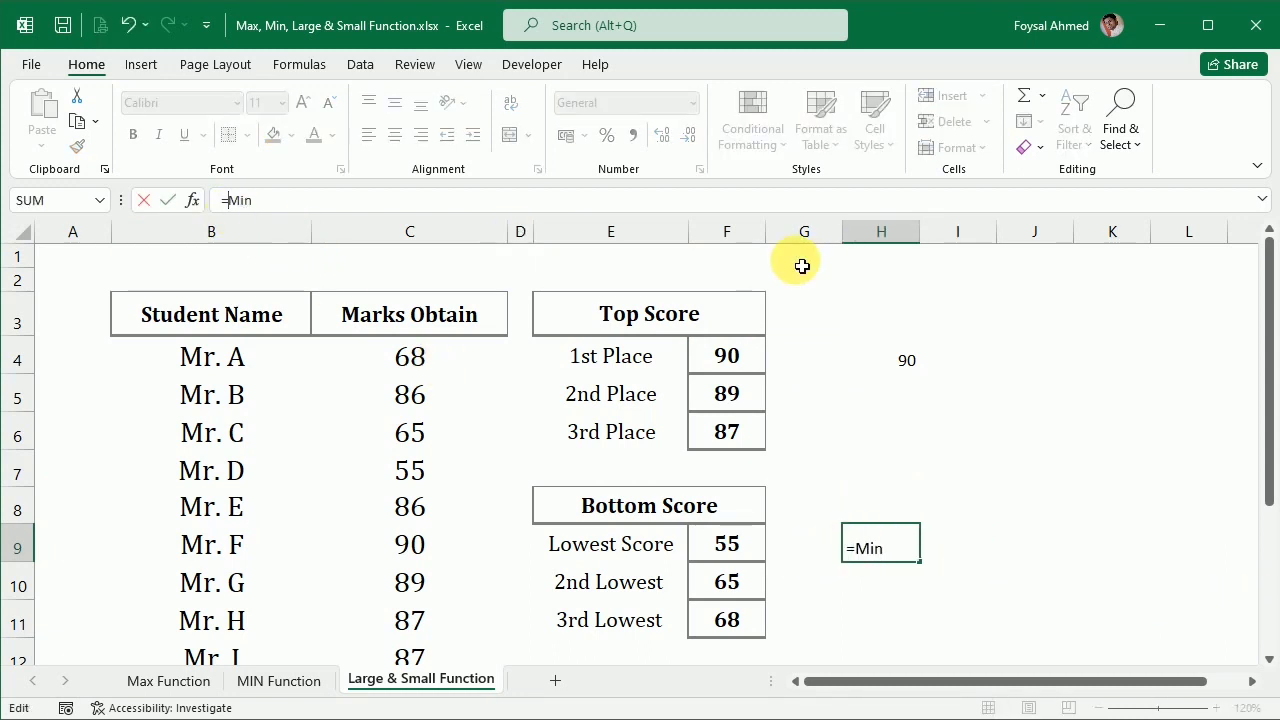
key("Tab")
- Complete the formula in H9 as =MIN(C4:C14) to find the lowest mark
left_click(875, 568)
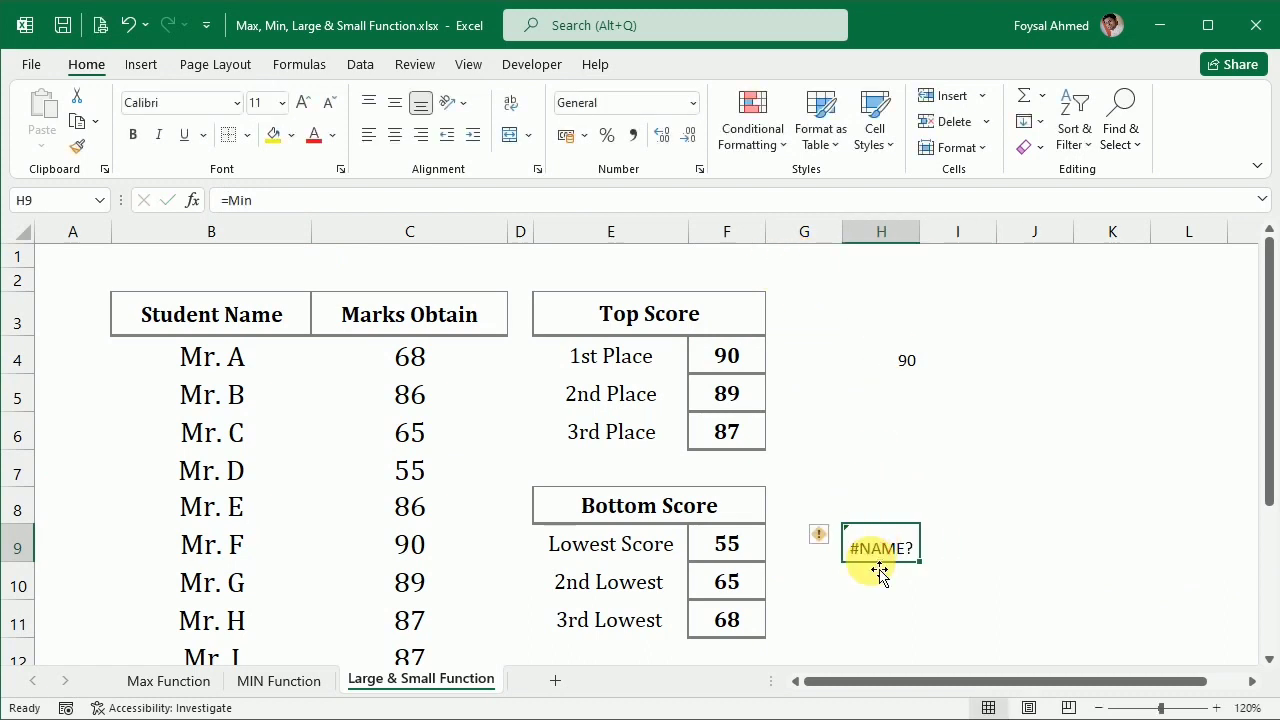
double_click(875, 560)
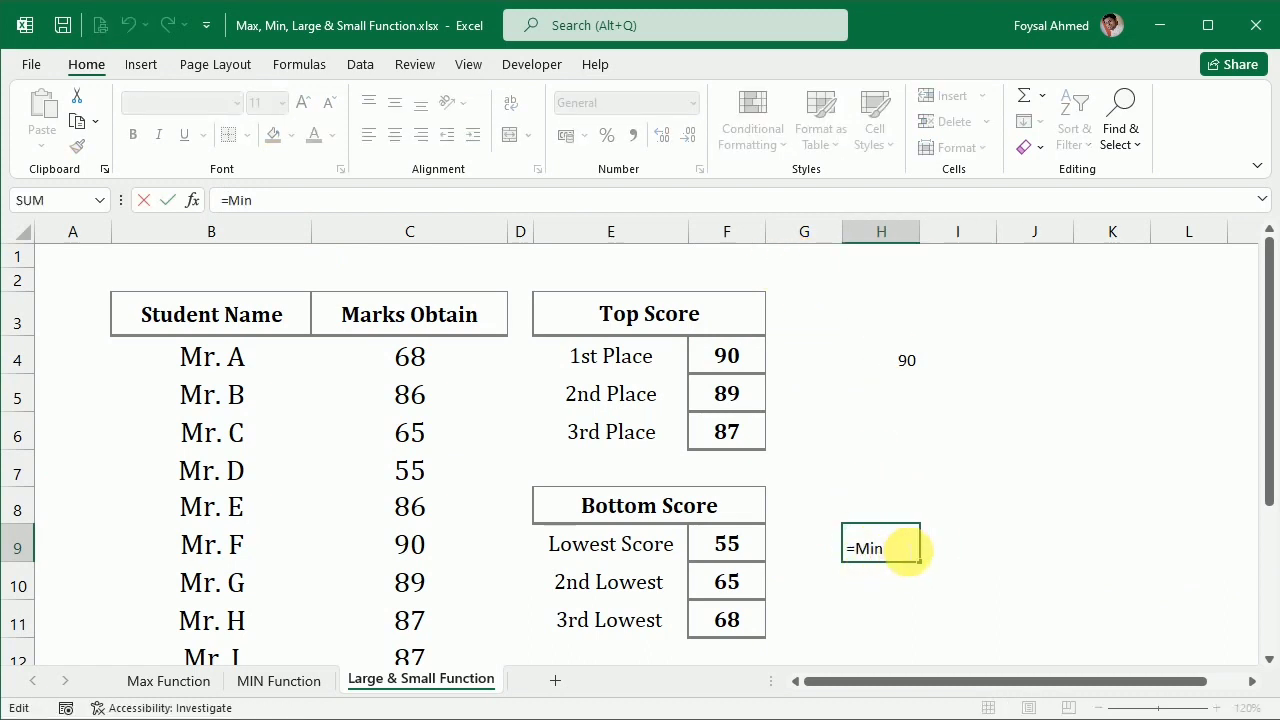
type("(")
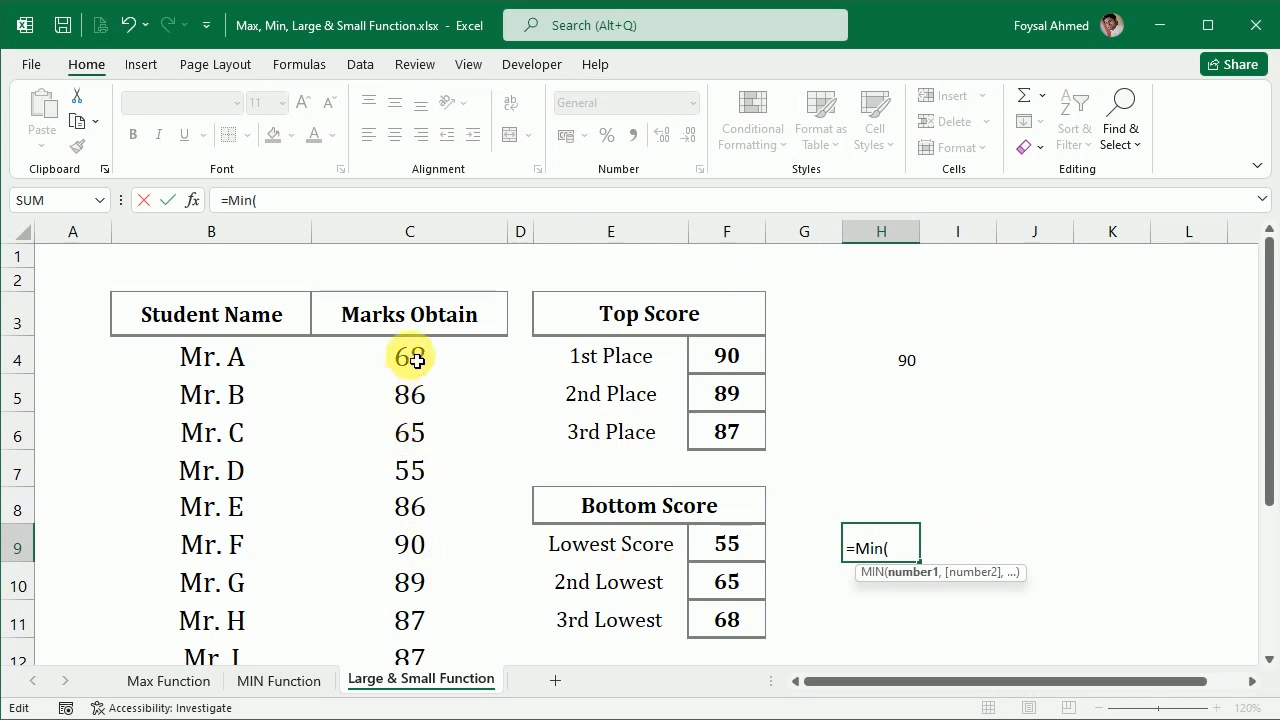
left_click_drag(405, 357, 405, 601)
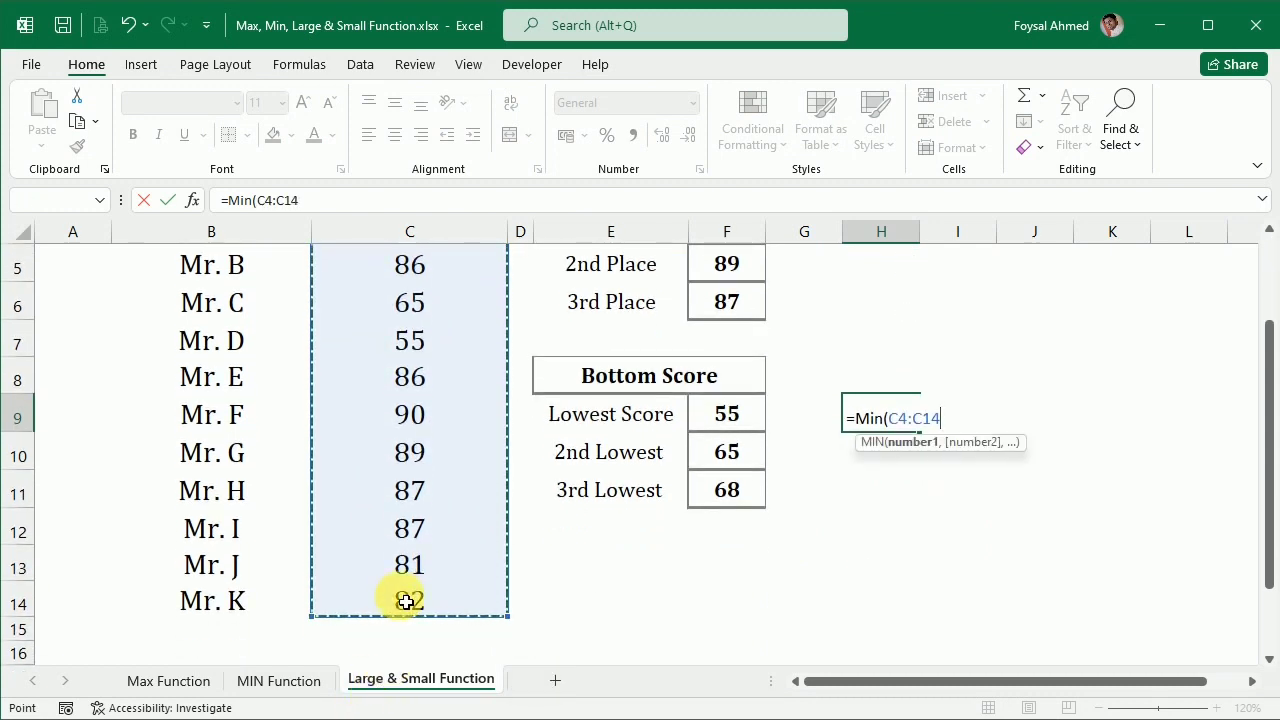
key("Return")
scroll(903, 597, "up", 2)
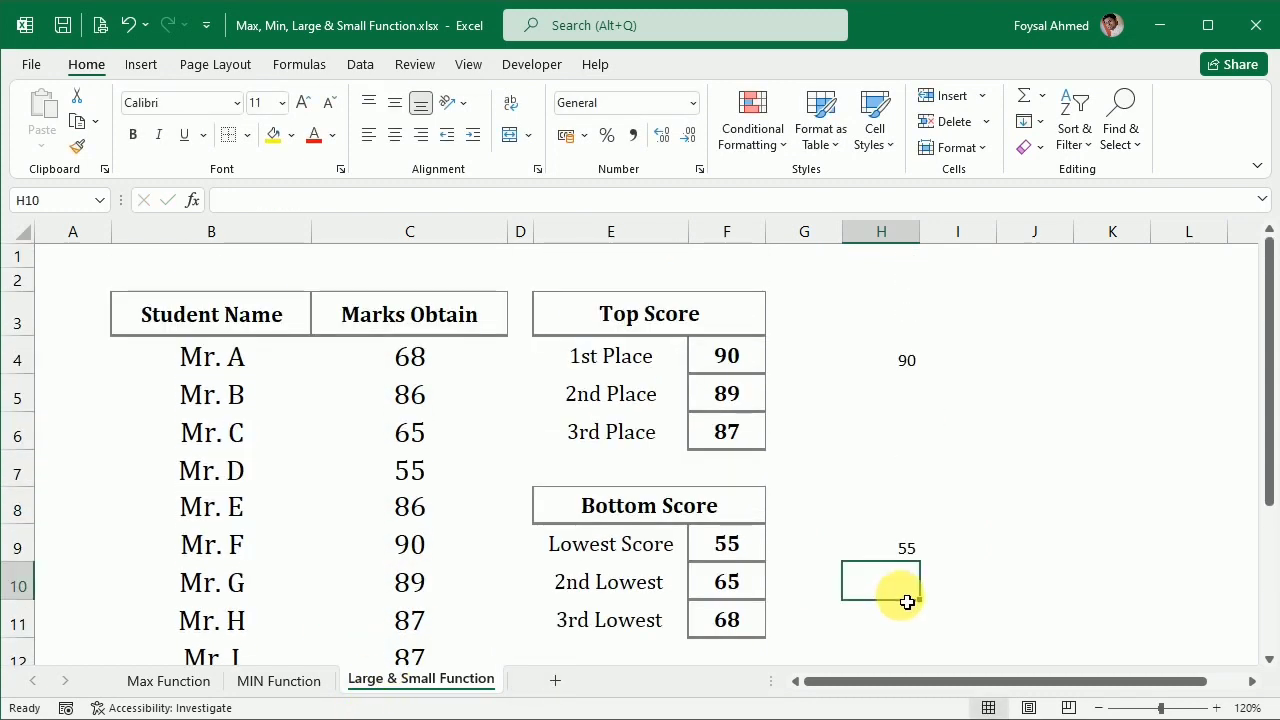
- Compare the LARGE and SMALL results in F4 and F9 with the MAX and MIN results in H4 and H9, and review the ranking labels
left_click(746, 557)
left_click_drag(746, 557, 905, 548)
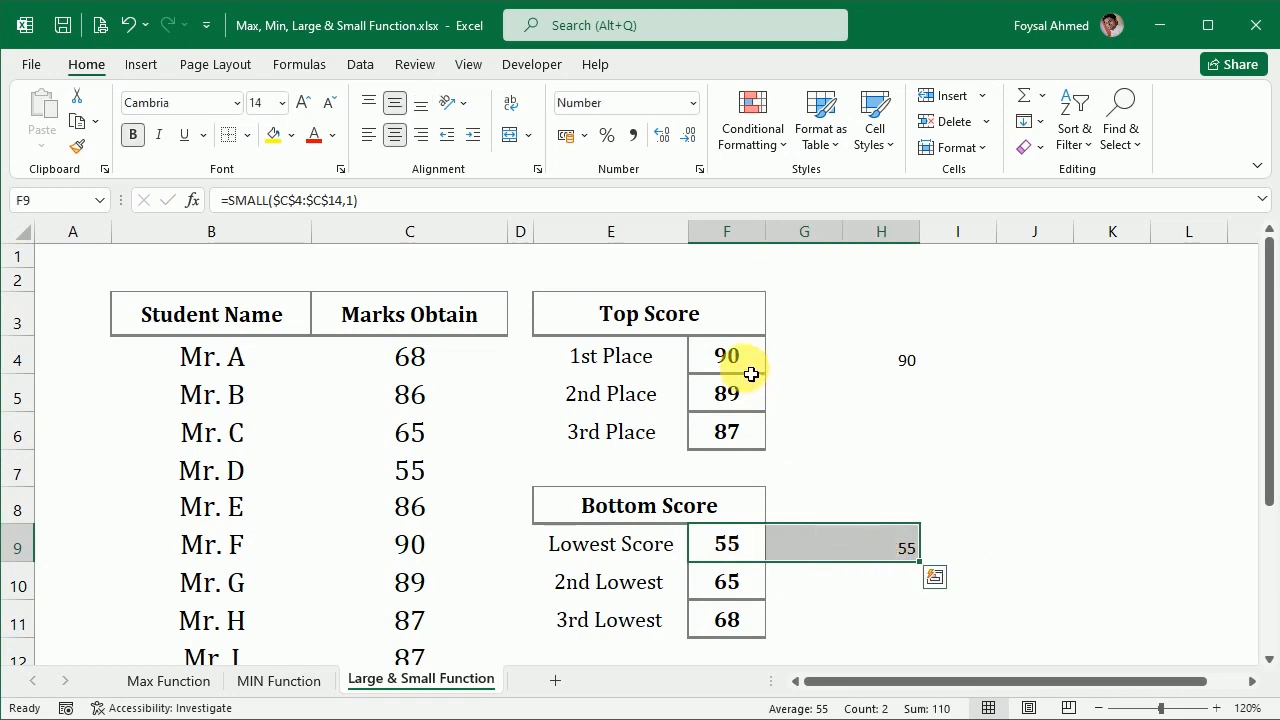
left_click_drag(751, 371, 896, 369)
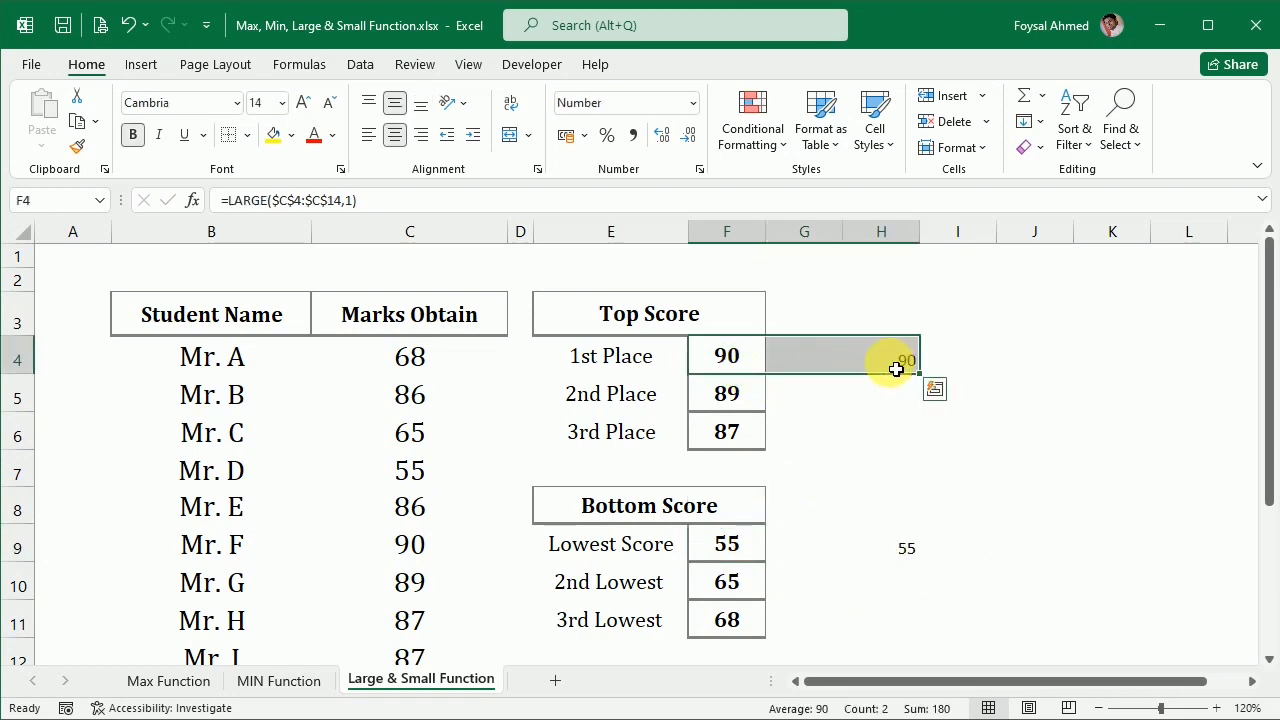
left_click(628, 398)
left_click(609, 432)
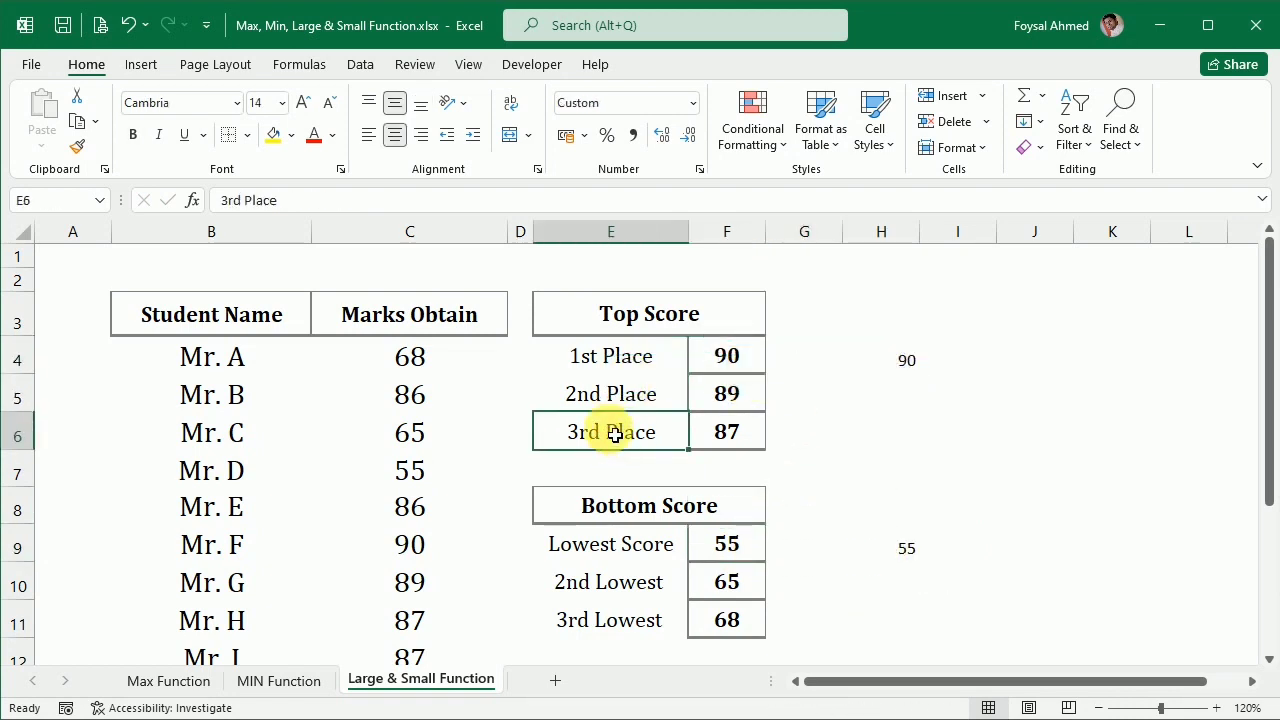
left_click(603, 543)
left_click(603, 590)
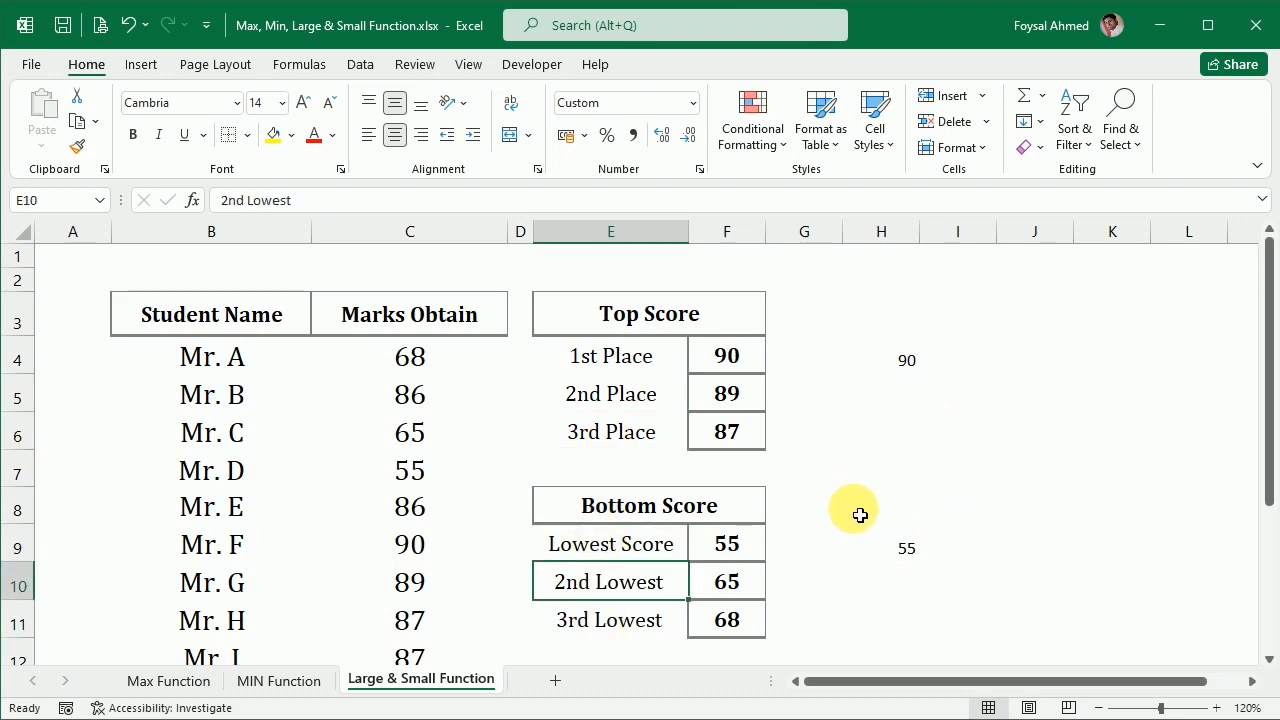
left_click(903, 360)
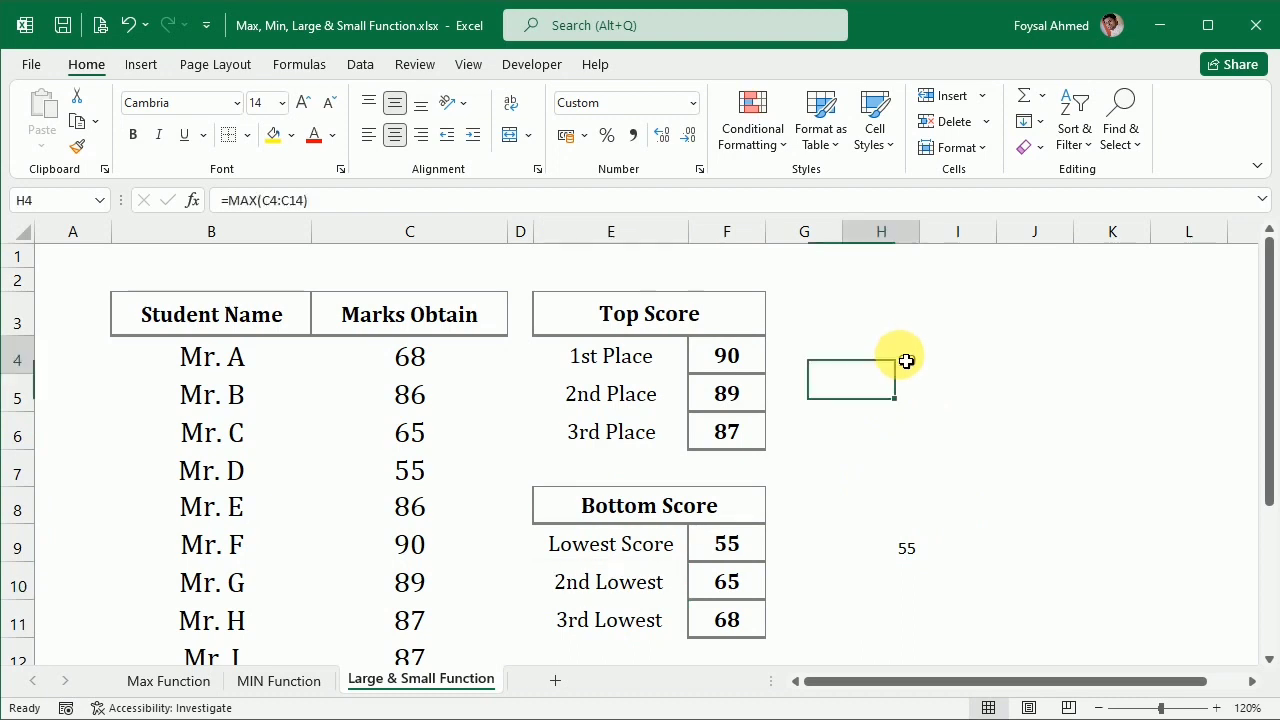
left_click(737, 361)
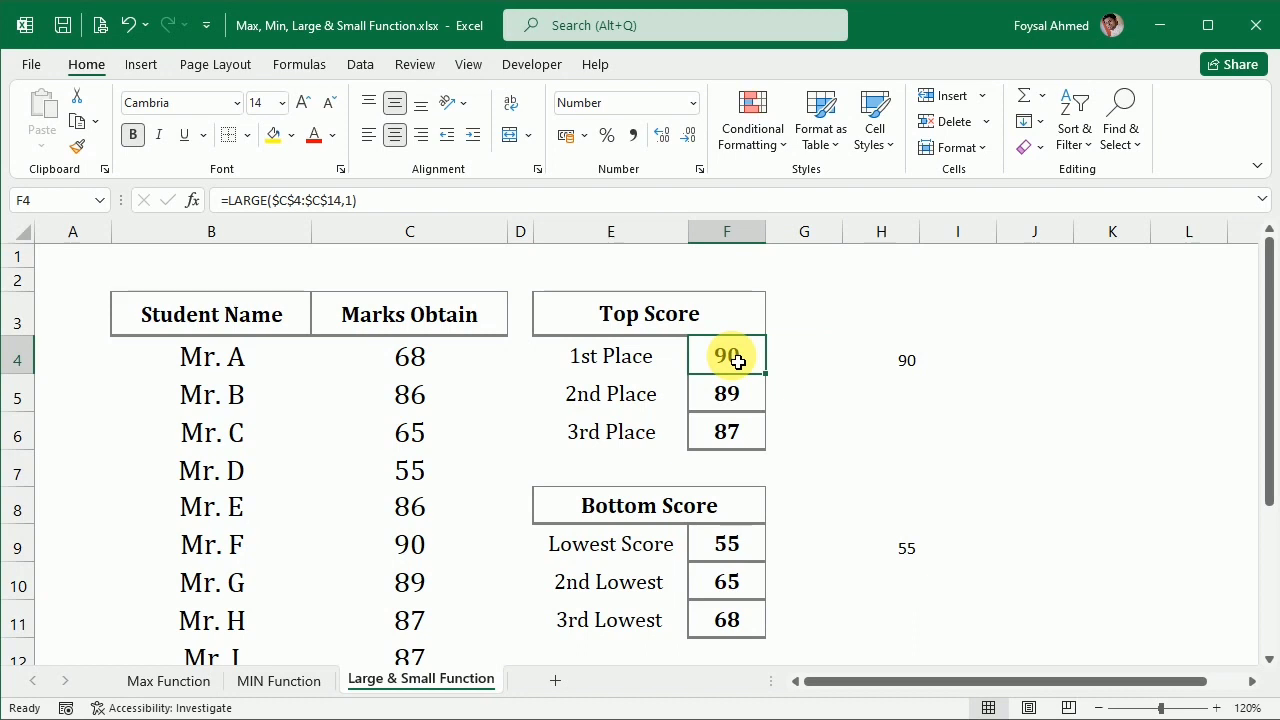
left_click(903, 355)
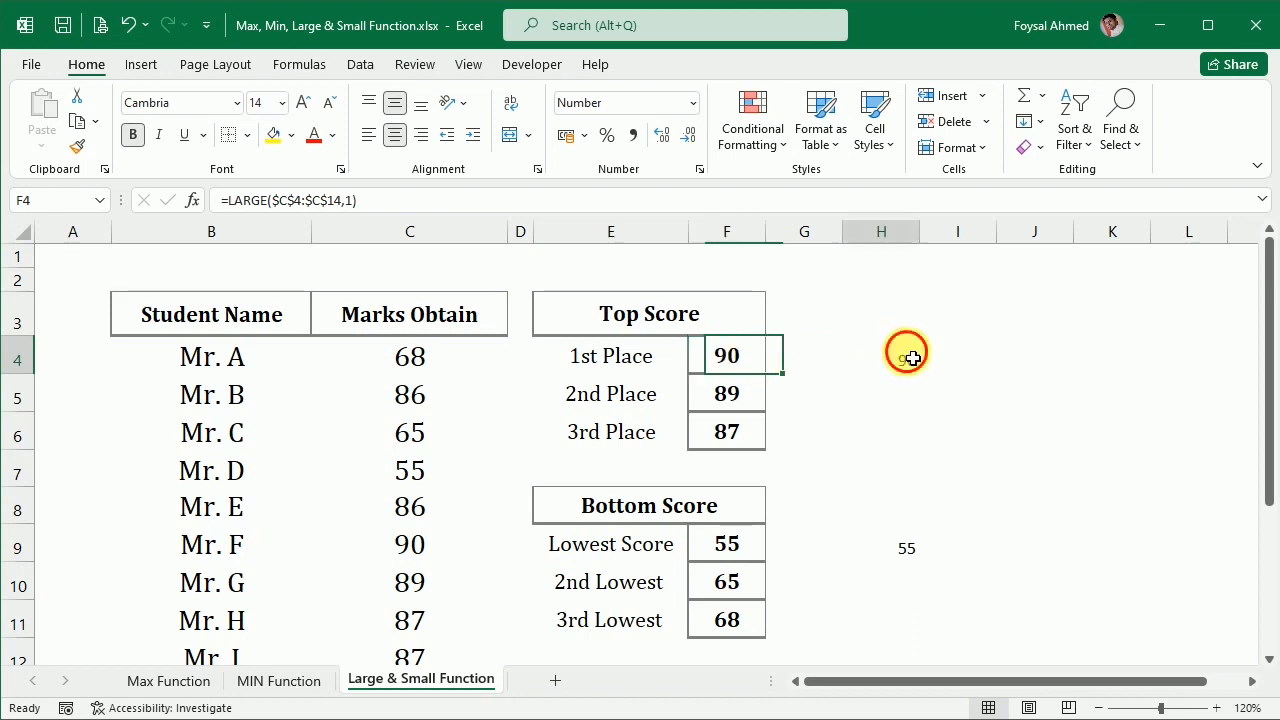
left_click(903, 555)
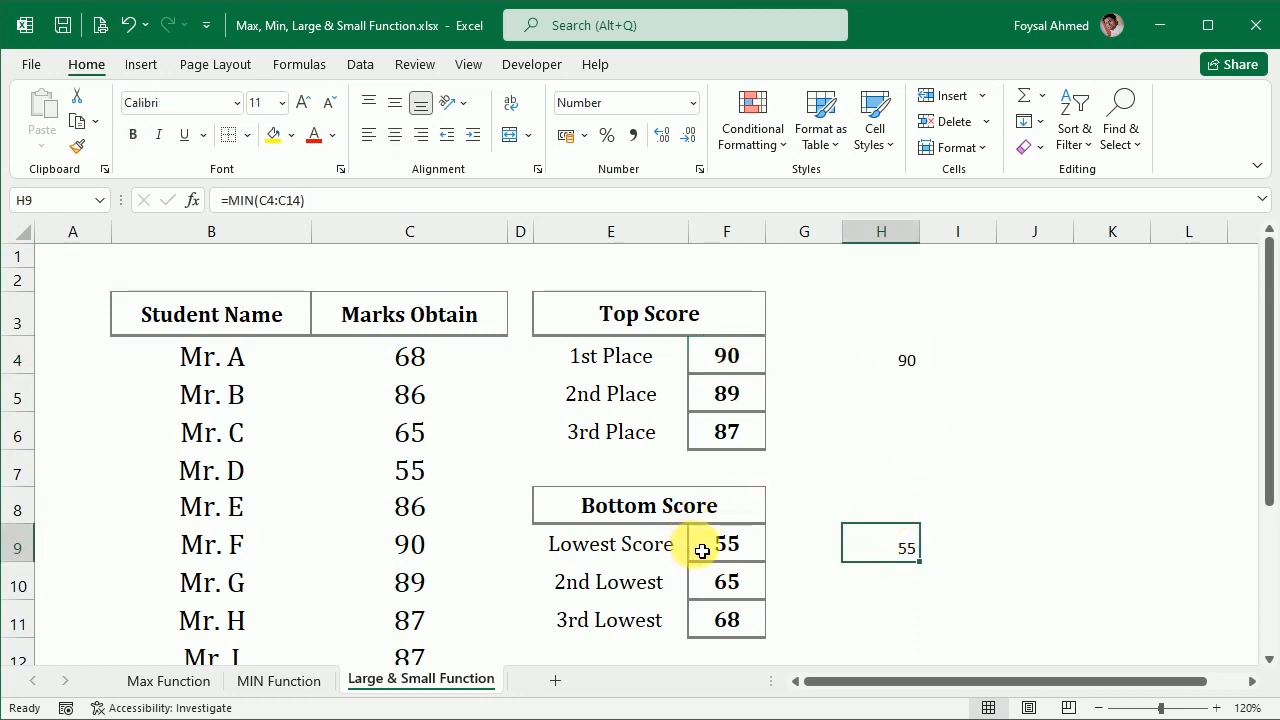